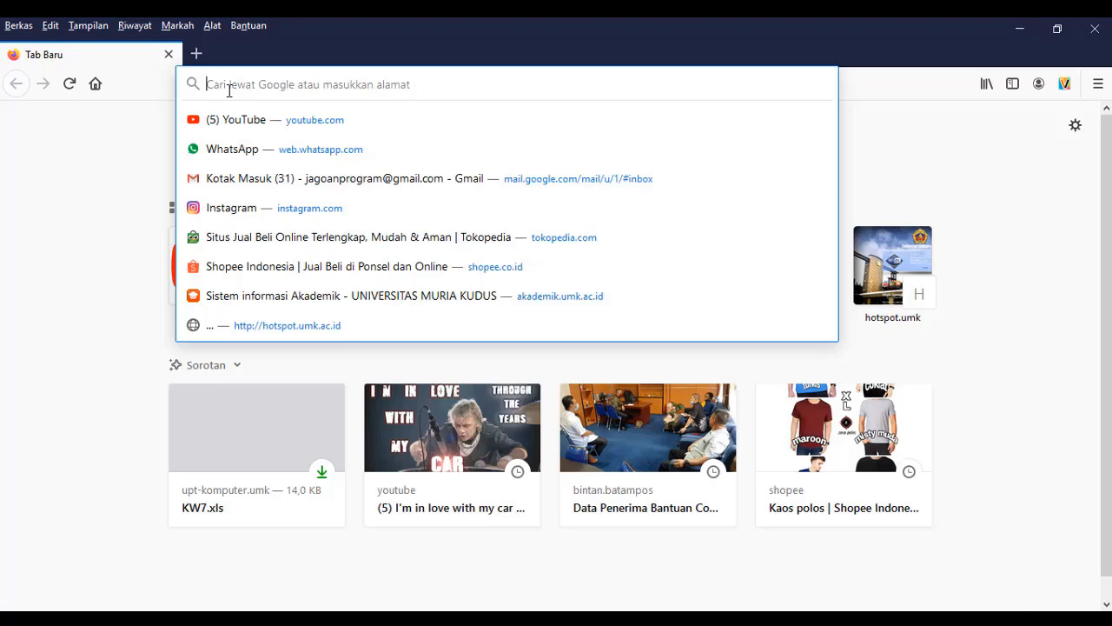
Step: Open the website upt-komputer.umk.ac.id
type("upt-")
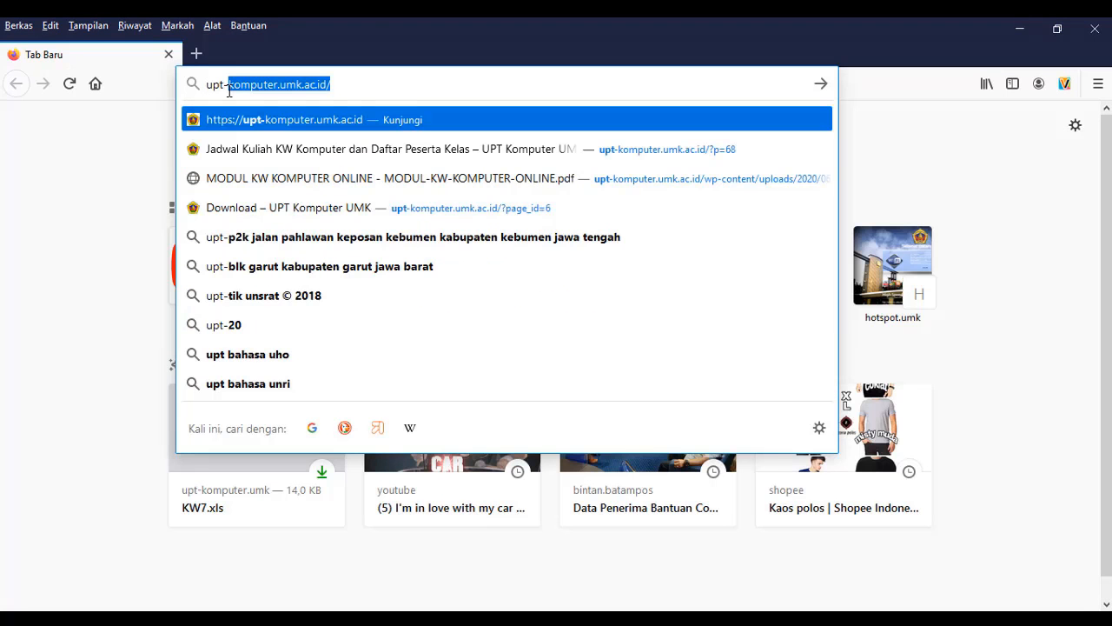
type("kompute")
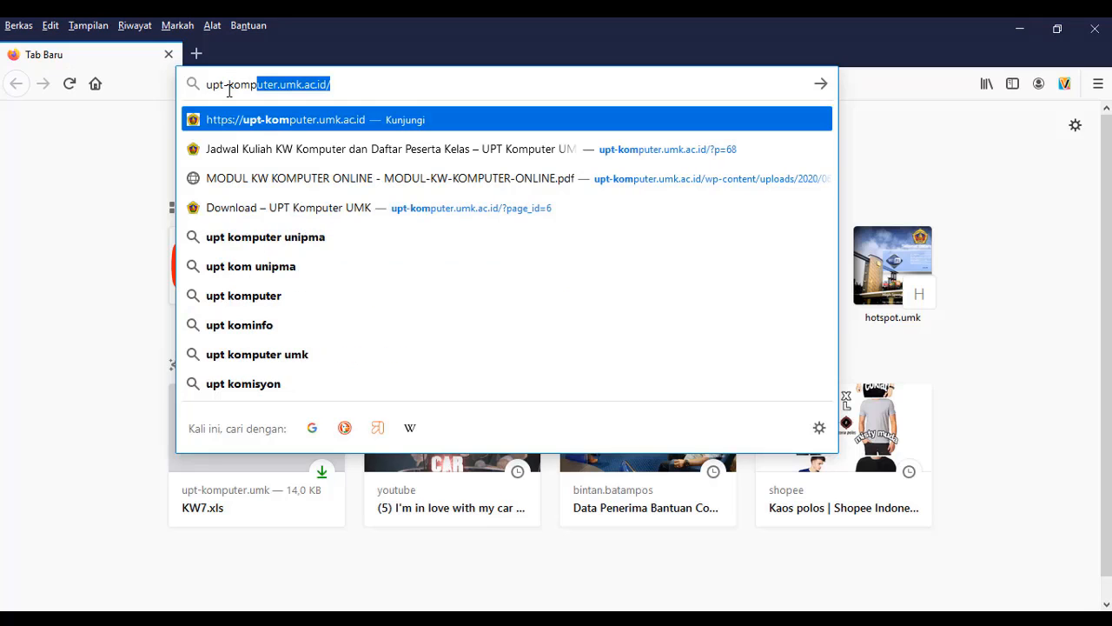
type("r")
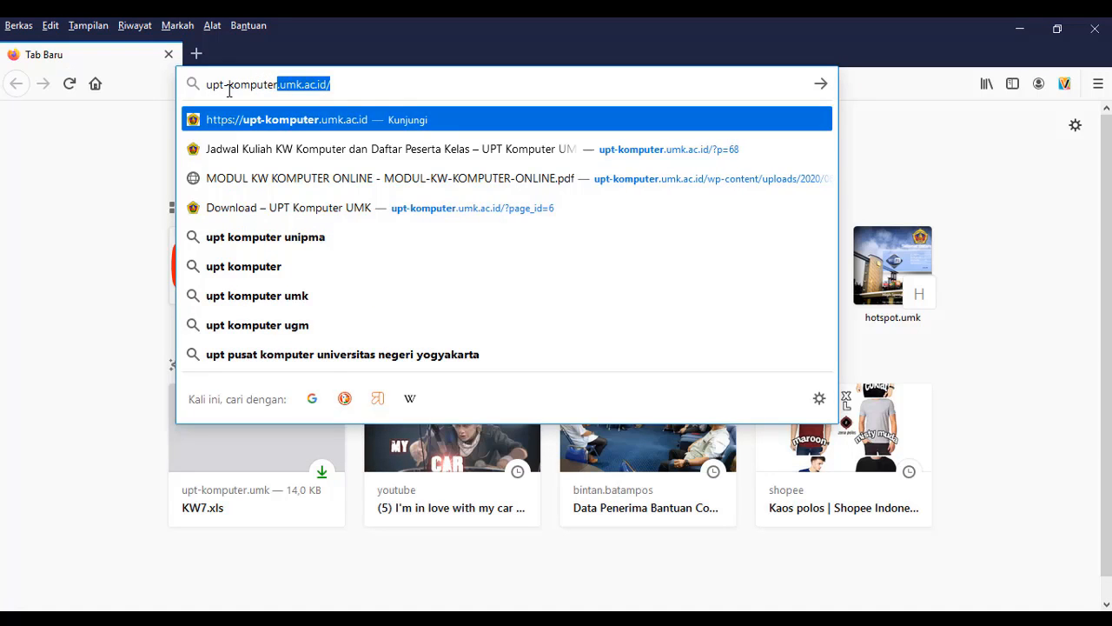
type(".")
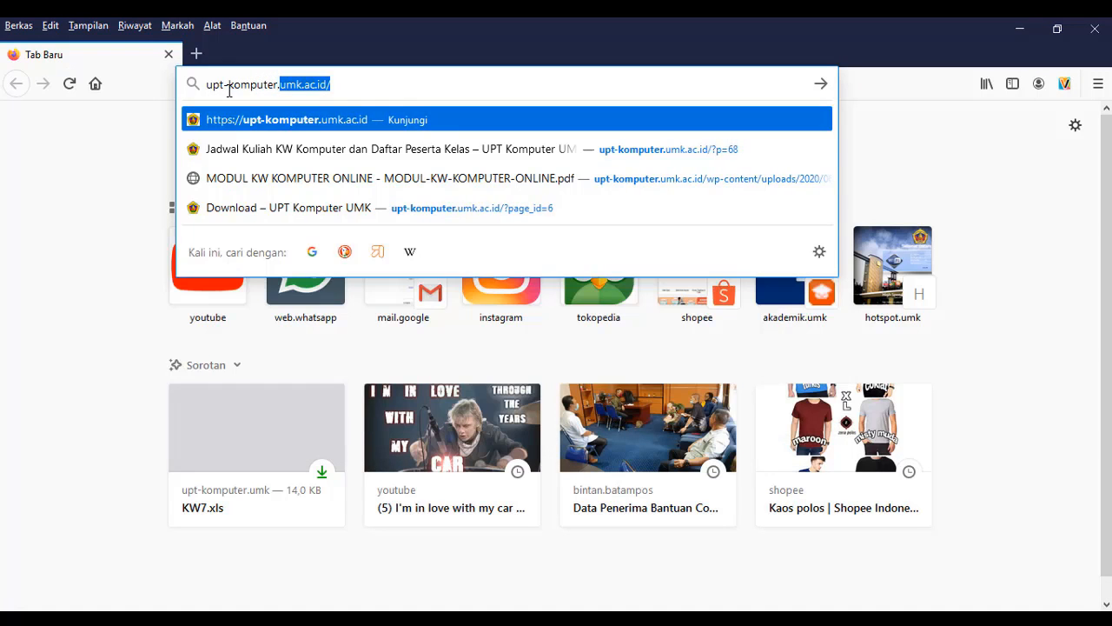
type("umk.")
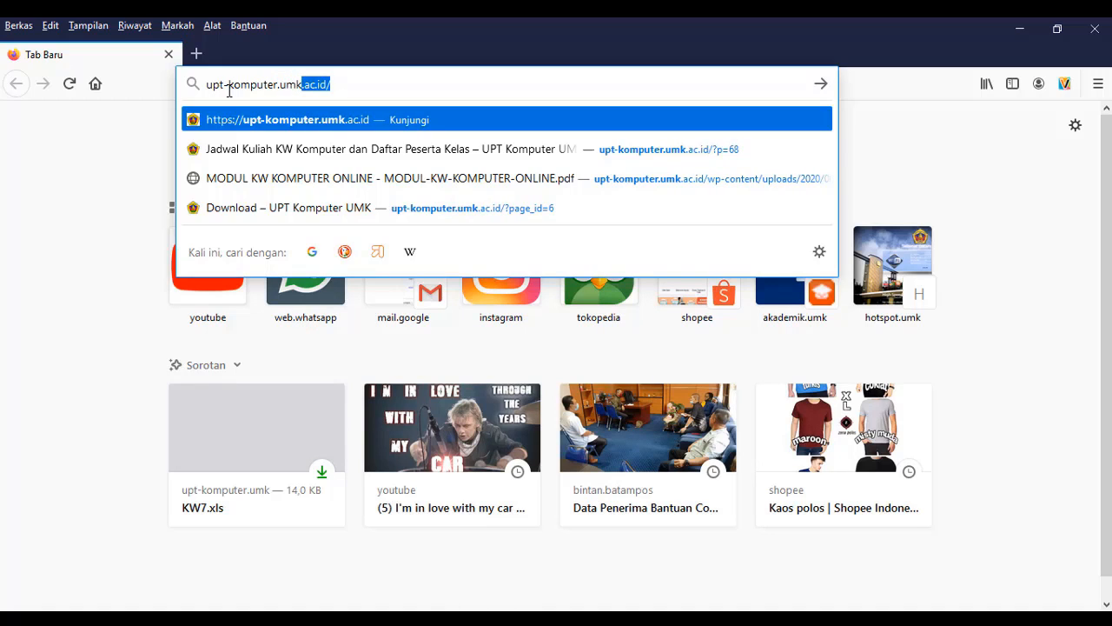
type("ac")
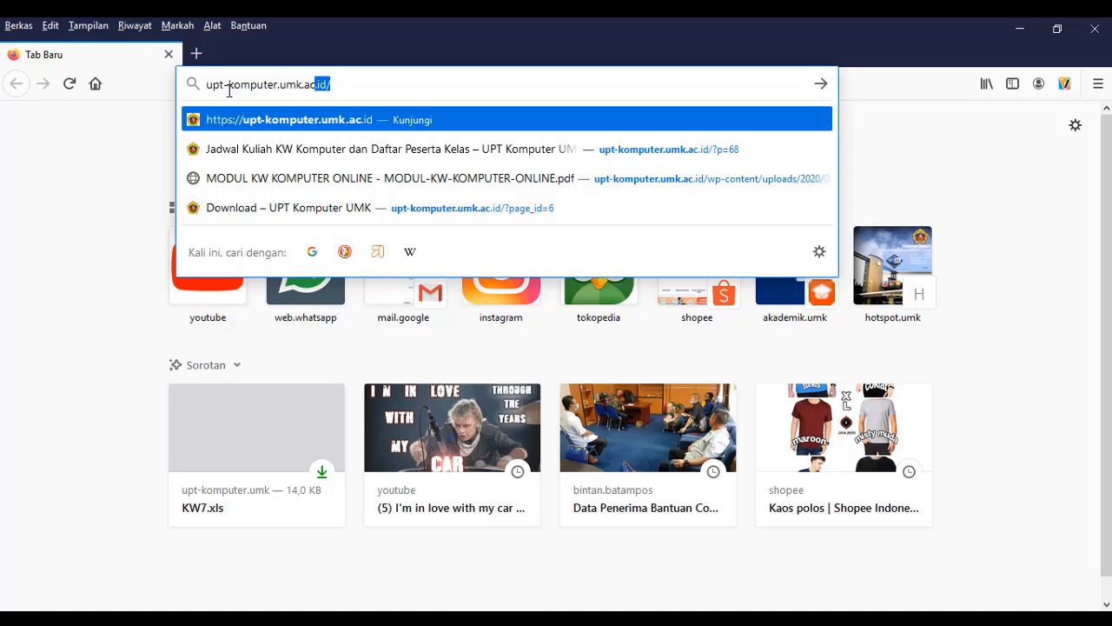
type(".id")
left_click(289, 121)
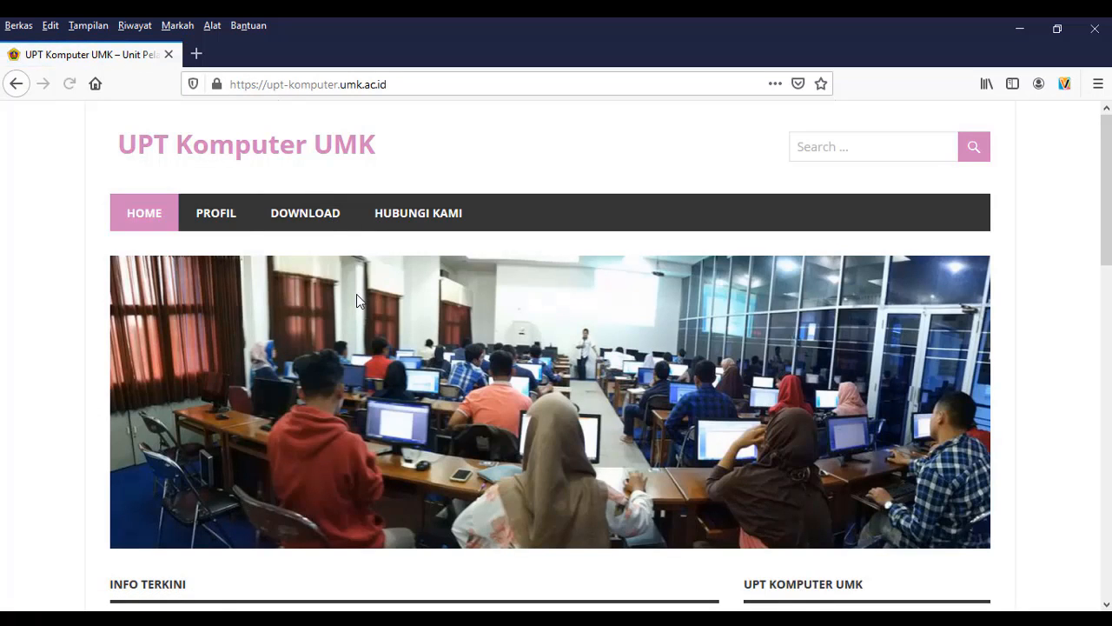
Step: Open the post "Jadwal Kuliah KW Komputer dan Daftar Peserta Kelas" from the home page's latest news
scroll(355, 296, "down", 2)
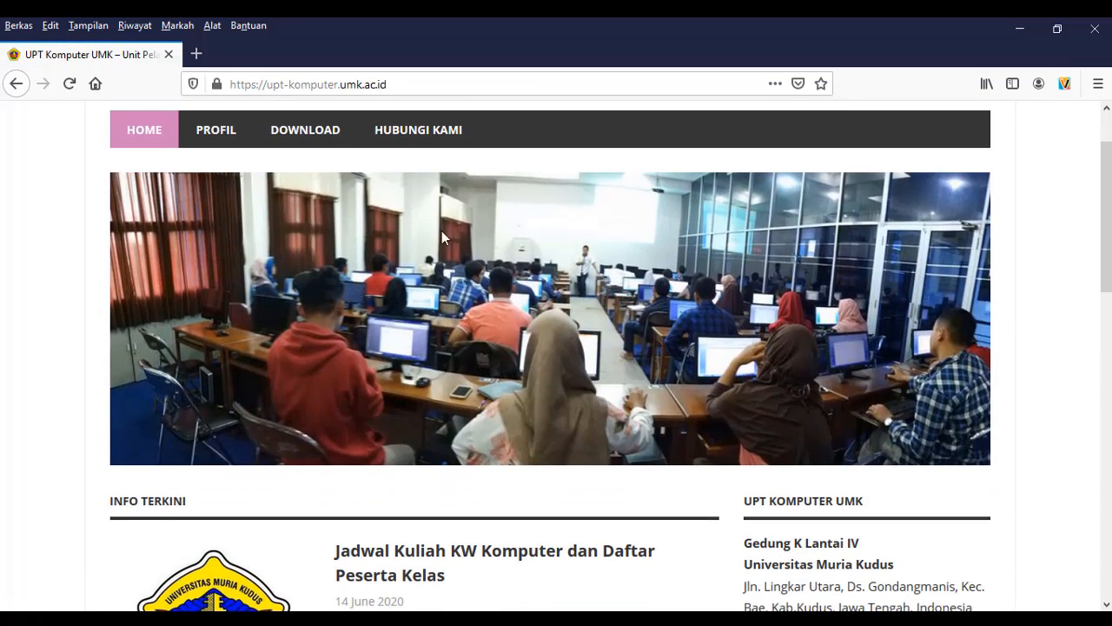
scroll(275, 208, "down", 6)
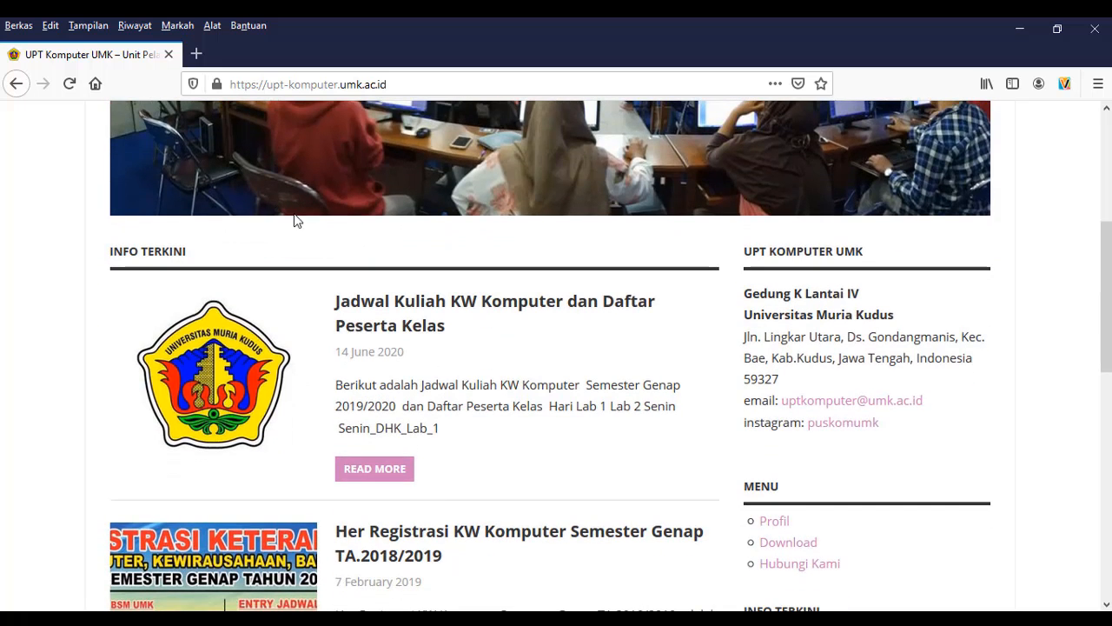
scroll(494, 349, "down", 2)
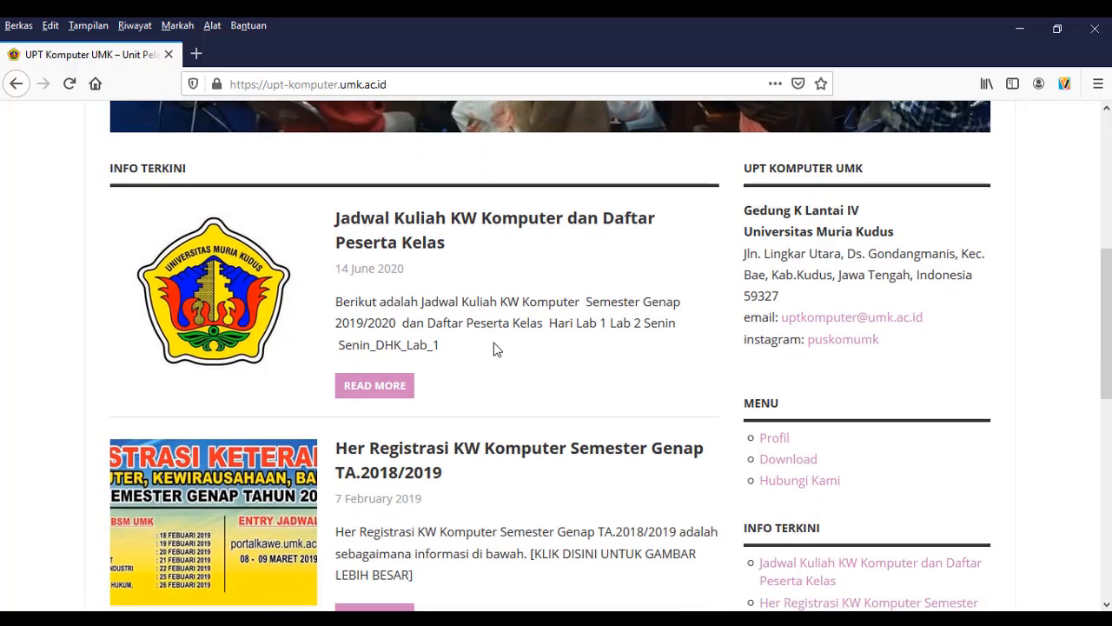
scroll(494, 349, "down", 2)
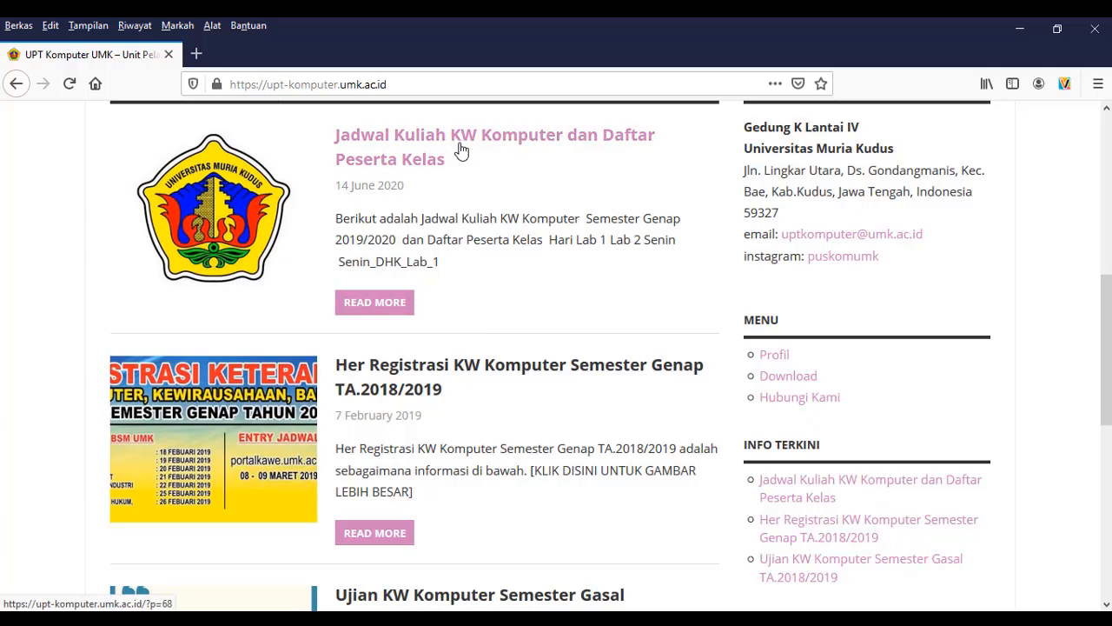
left_click(412, 139)
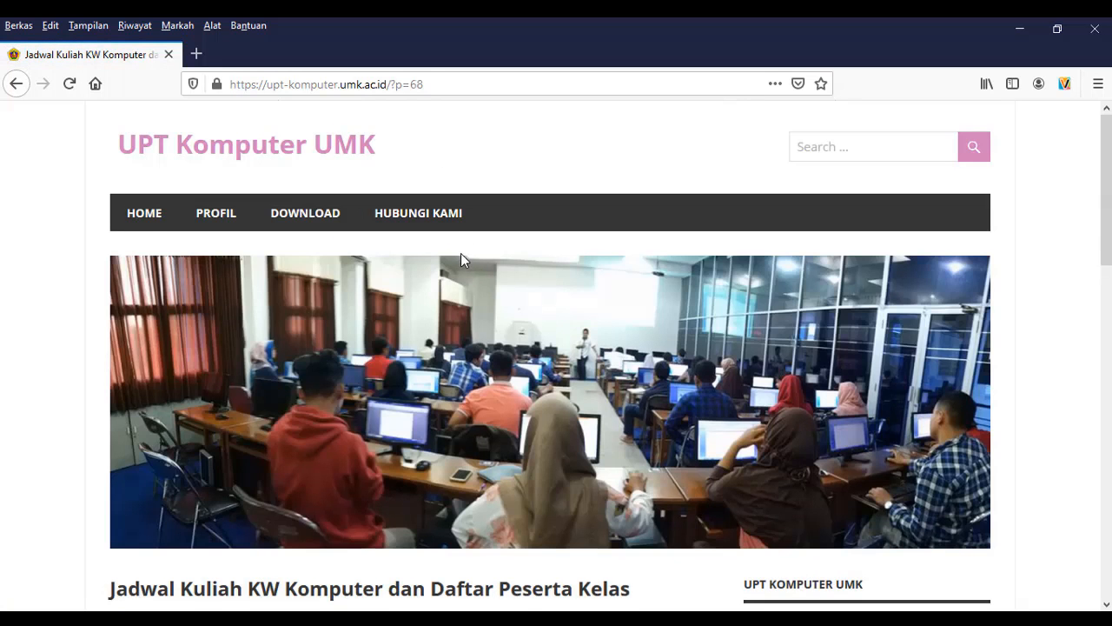
Step: Open the MODUL KW KOMPUTER ONLINE link from the course schedule post in a new tab and view the PDF
scroll(461, 254, "down", 6)
scroll(467, 259, "down", 3)
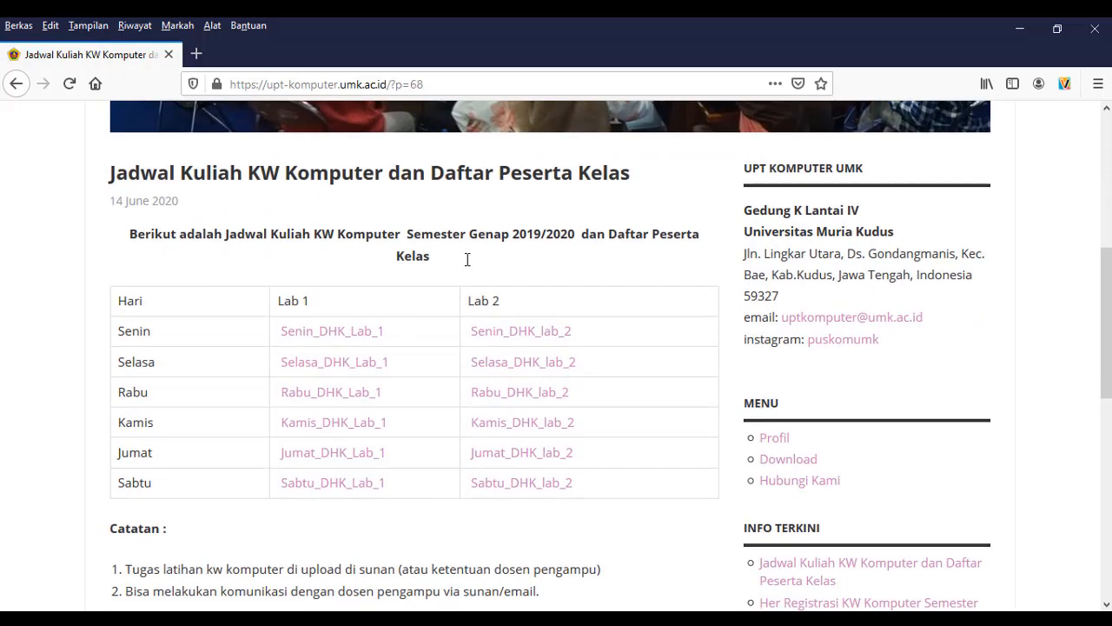
scroll(466, 259, "down", 2)
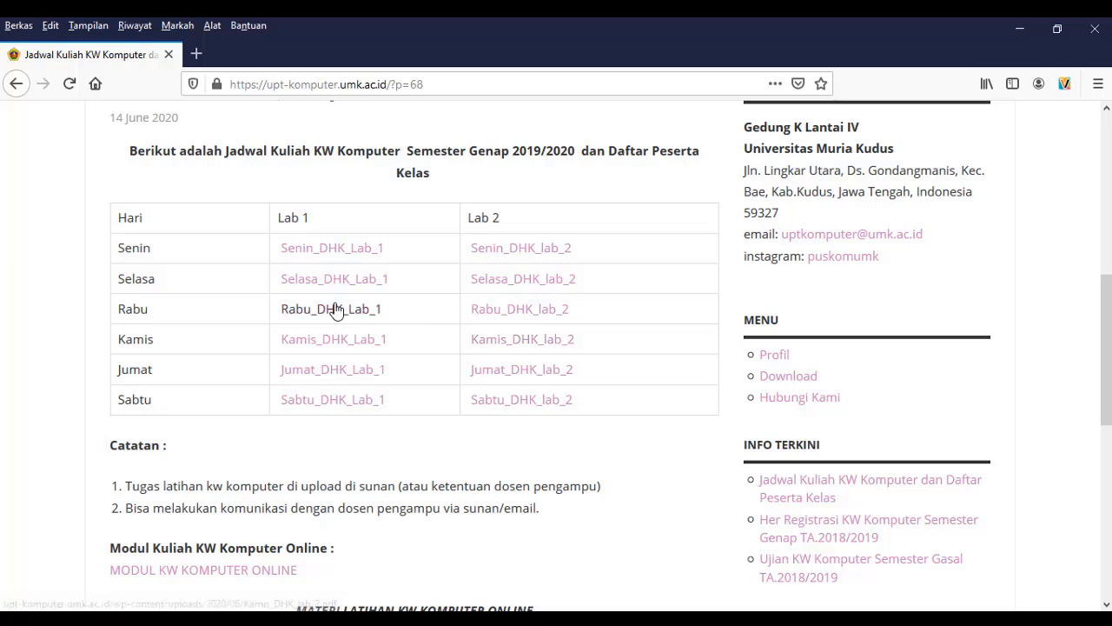
scroll(433, 336, "down", 3)
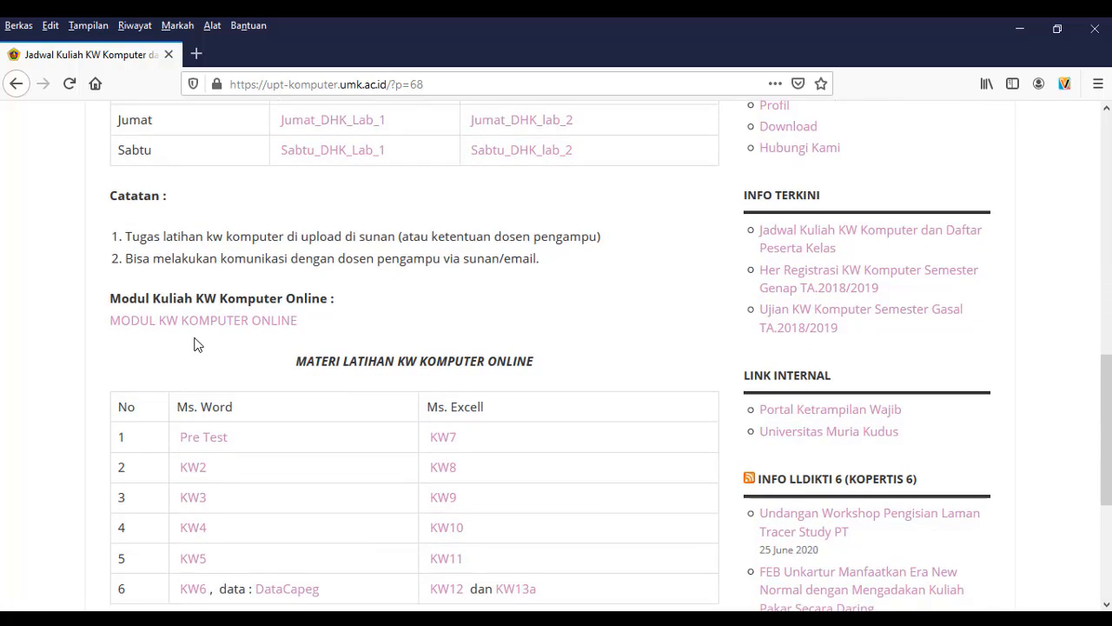
scroll(195, 344, "down", 1)
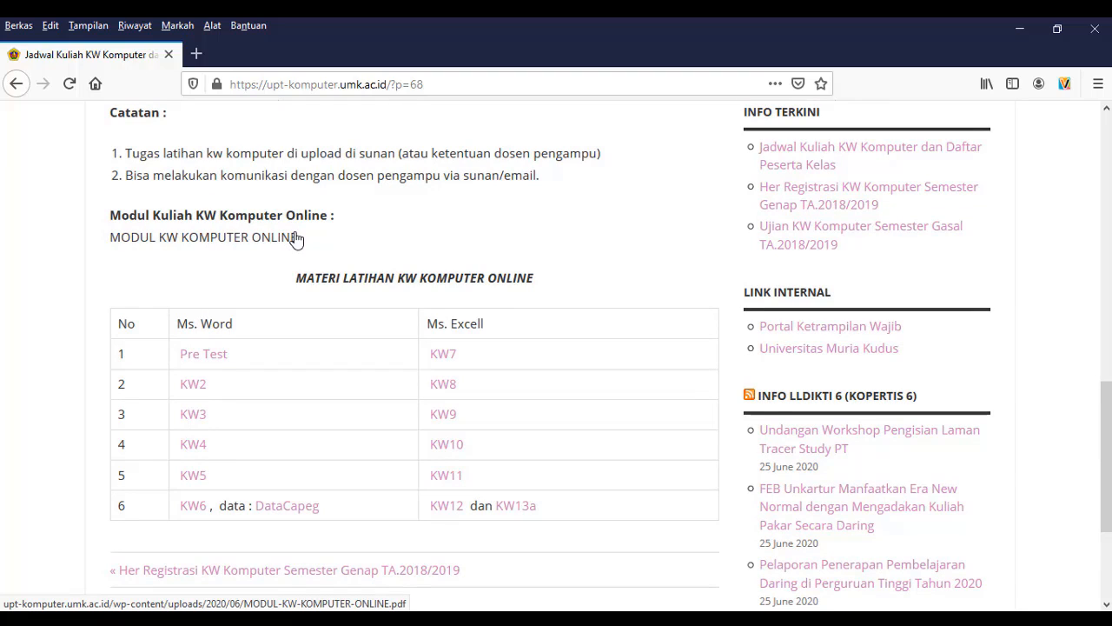
right_click(197, 246)
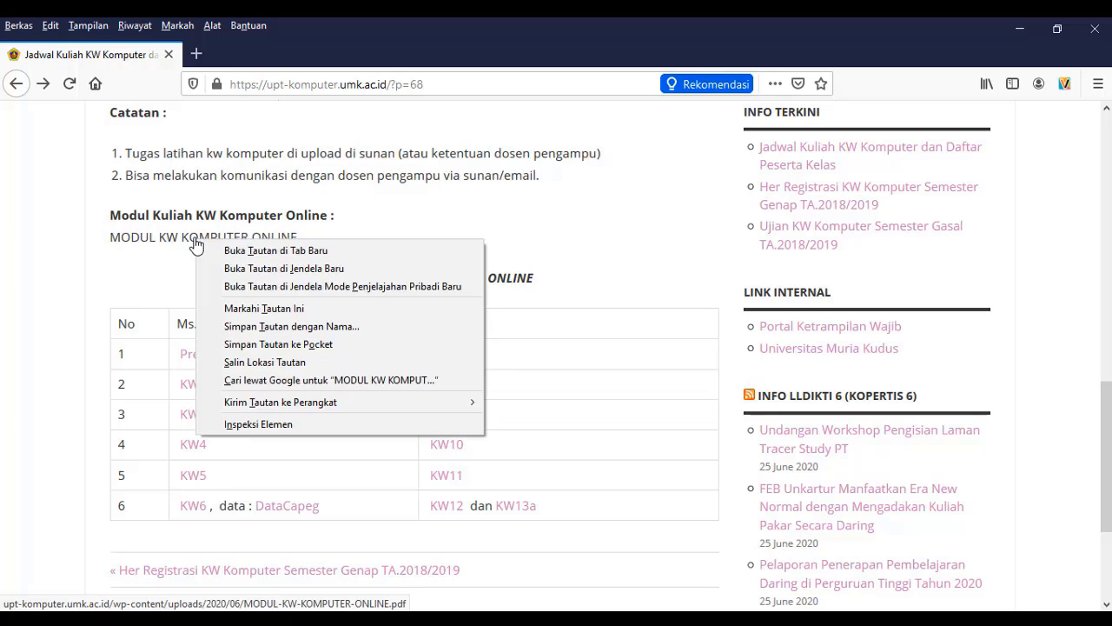
left_click(236, 252)
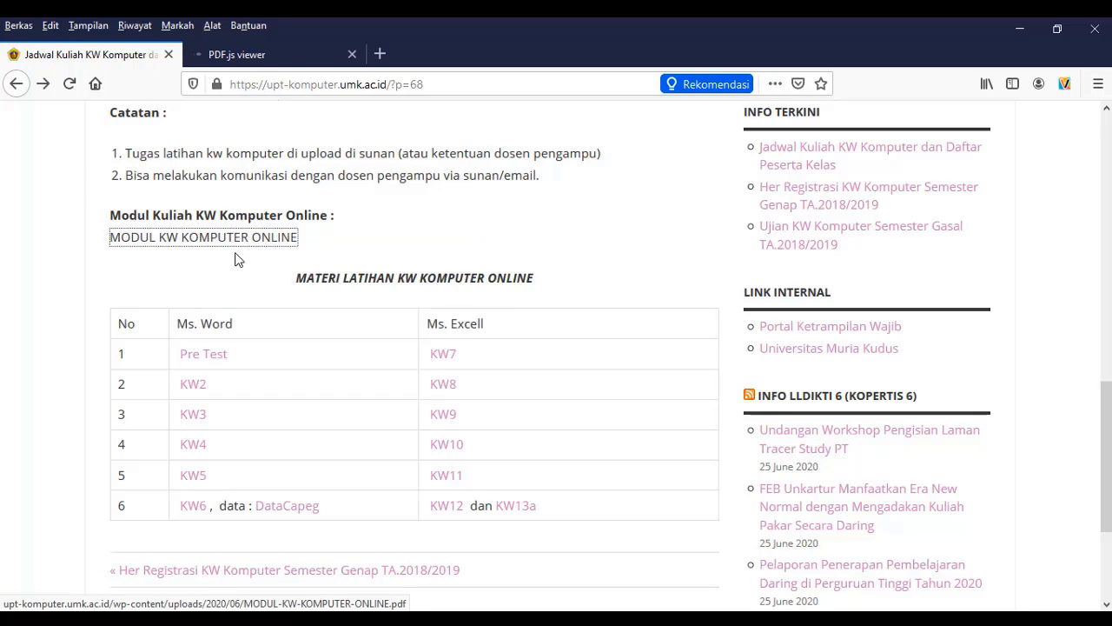
left_click(278, 55)
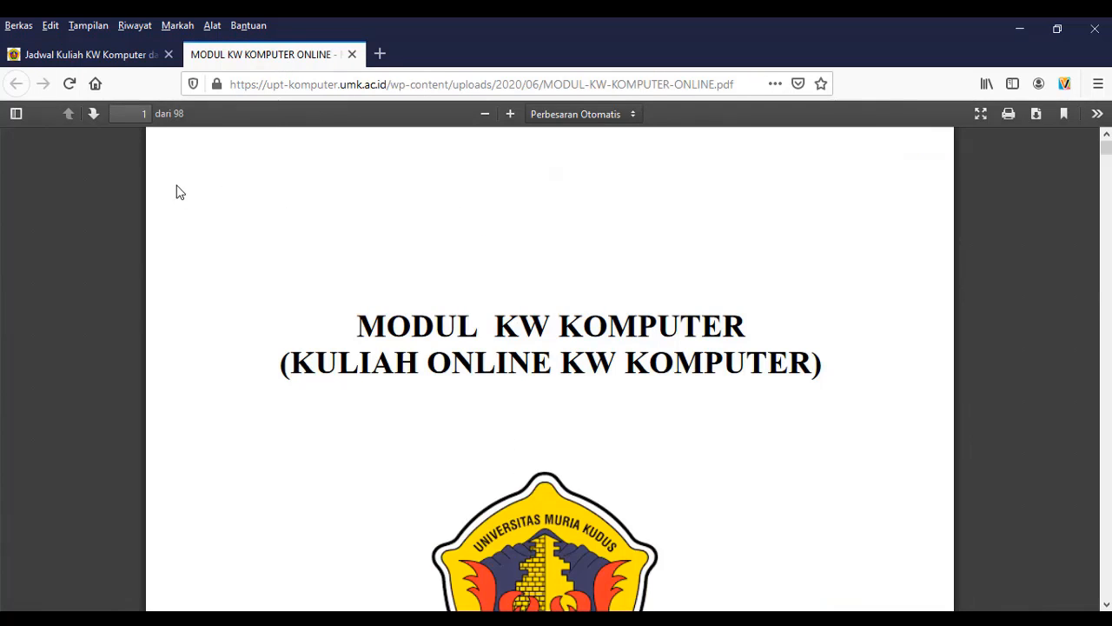
Step: From the schedule post, download the Ms. Excell exercise KW8 and save it as KW8.xls in the puskom folder
left_click(87, 54)
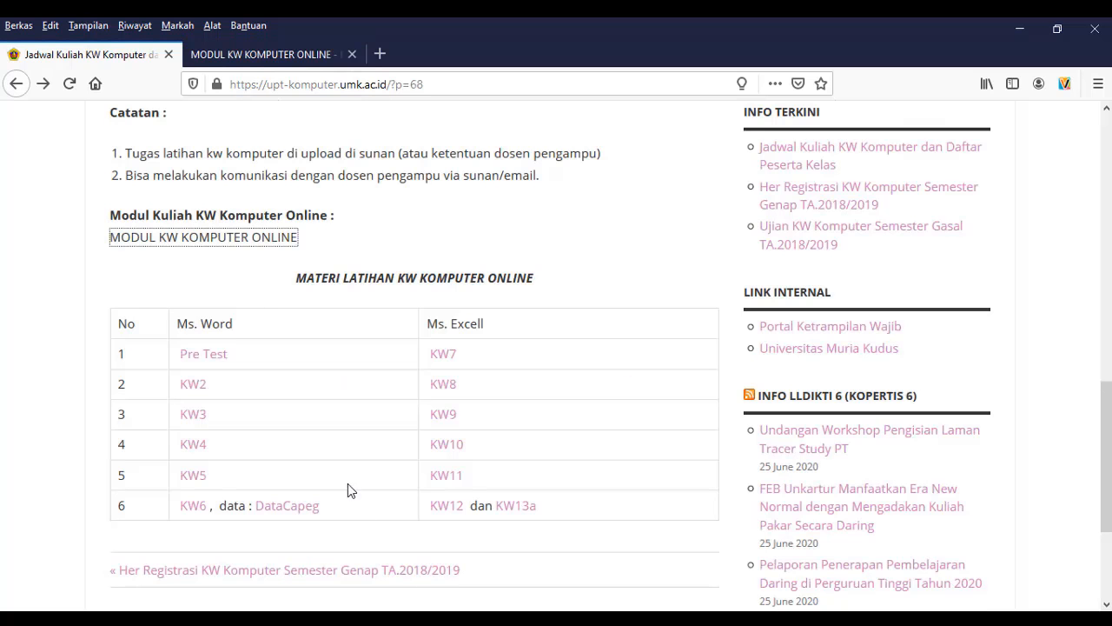
scroll(348, 483, "down", 1)
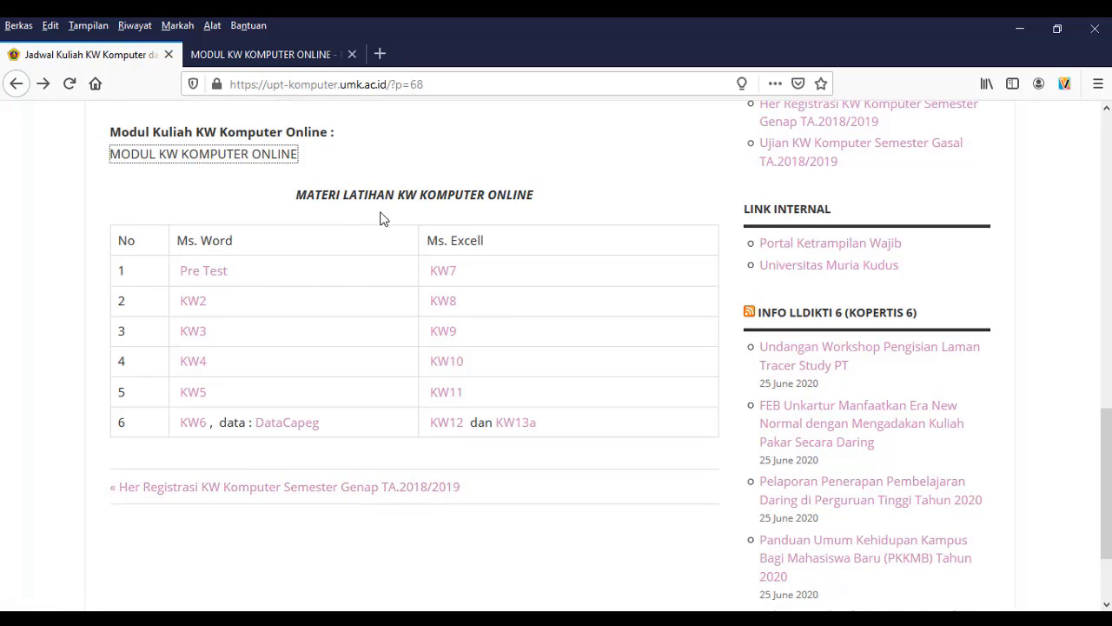
left_click(443, 302)
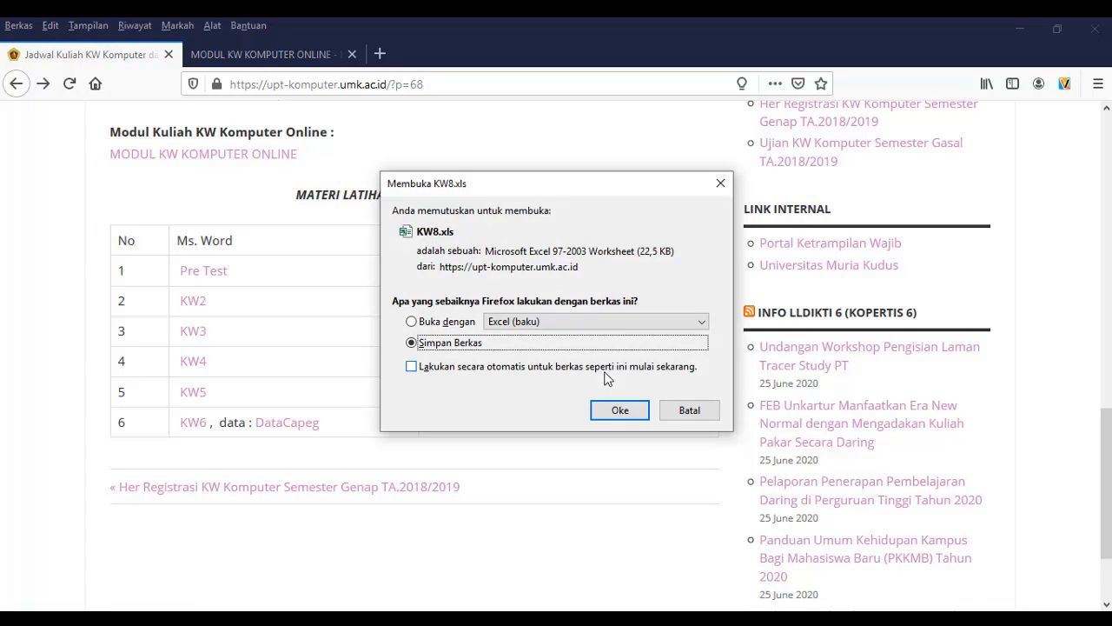
left_click(621, 412)
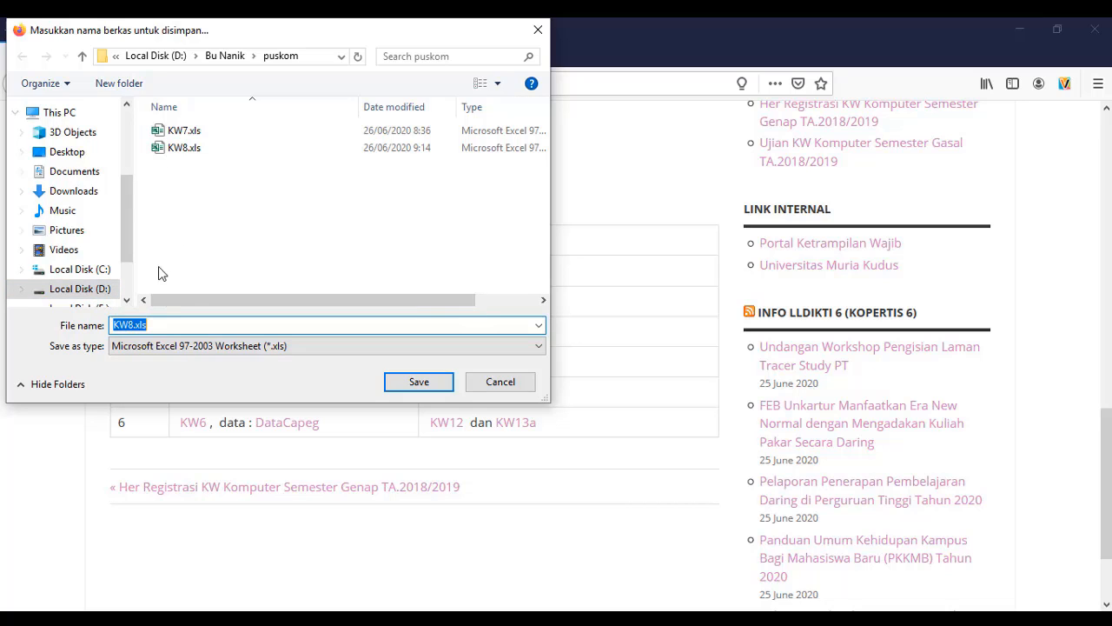
left_click(415, 384)
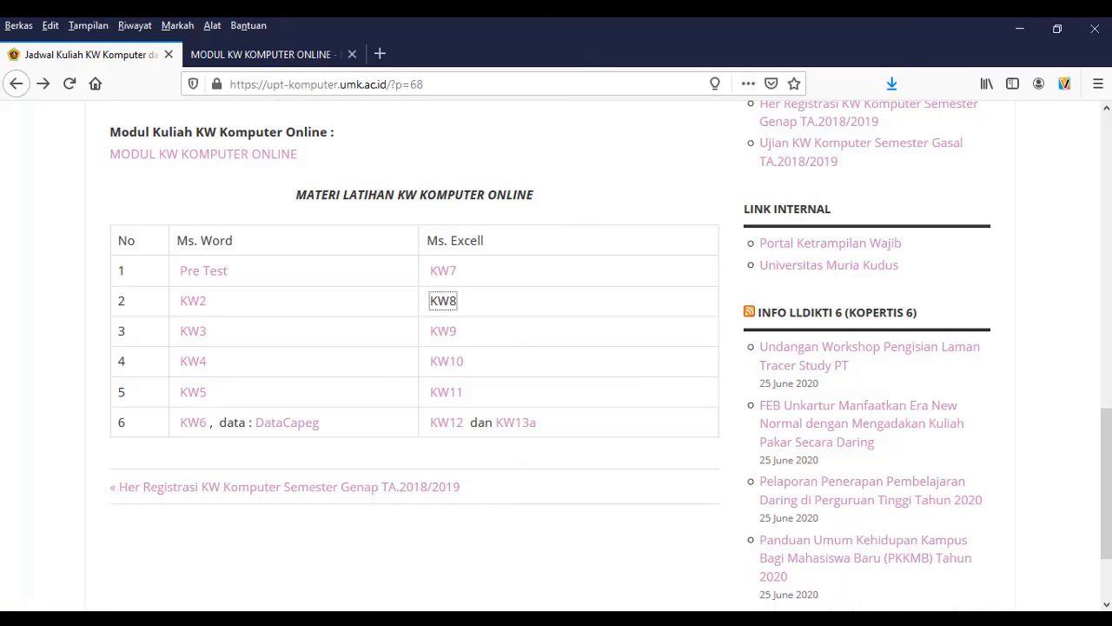
Step: Switch to the puskom folder in File Explorer, open KW8.xls in Excel and maximize the workbook window
left_click(179, 618)
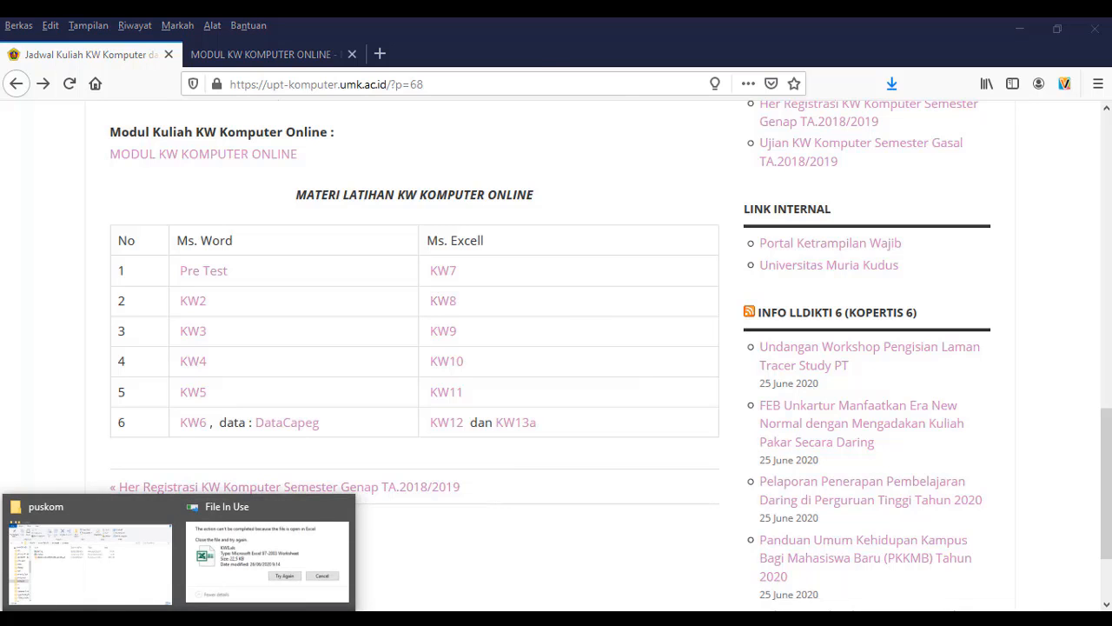
mouse_move(95, 584)
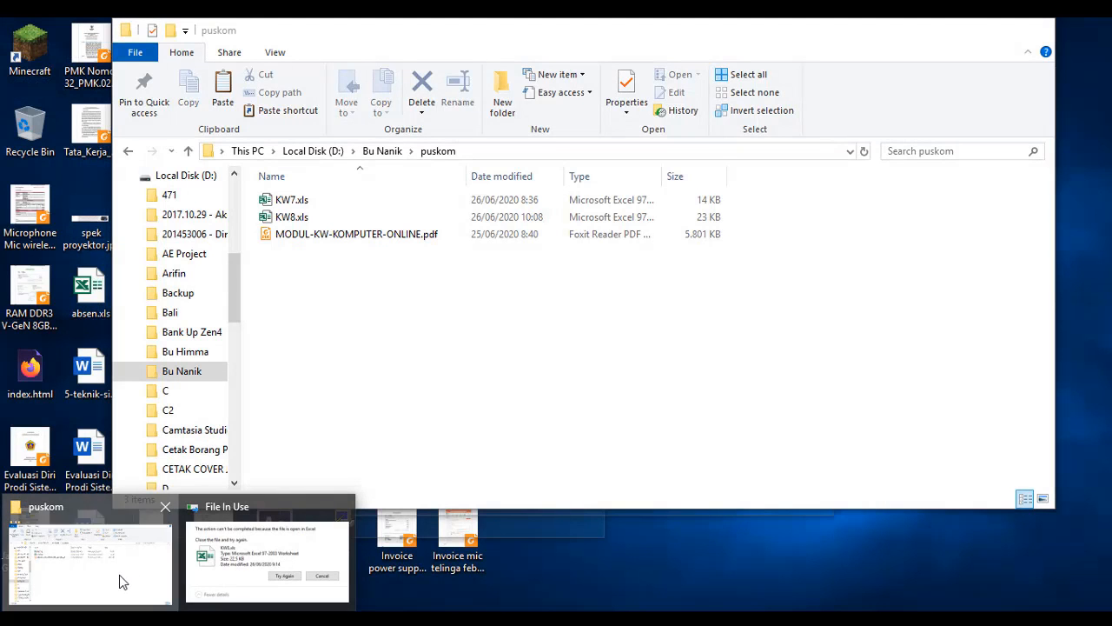
left_click(119, 574)
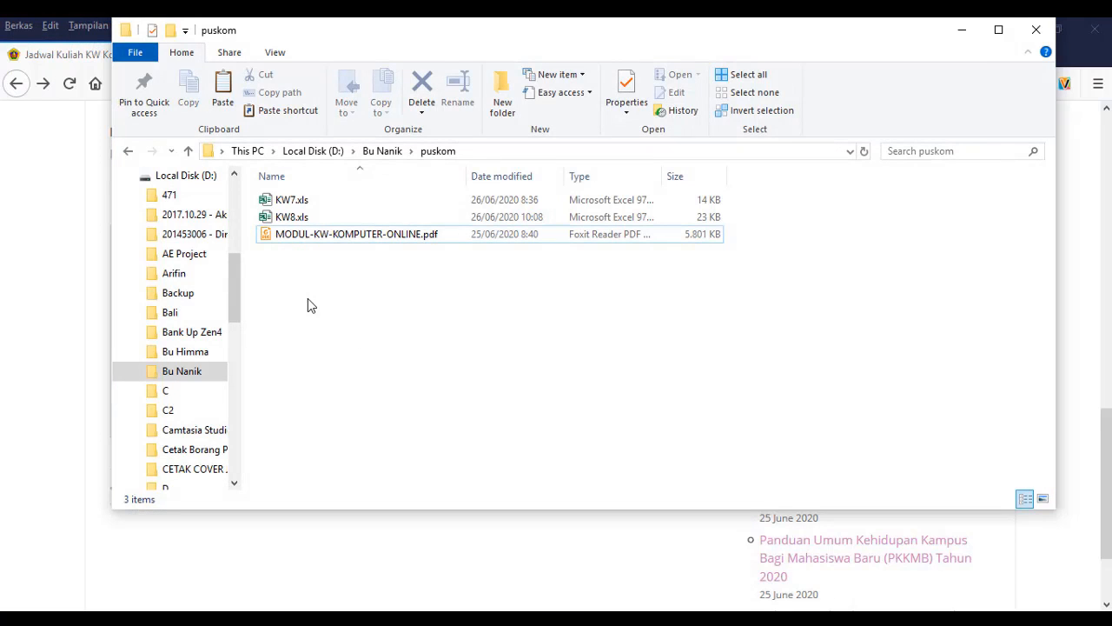
double_click(293, 218)
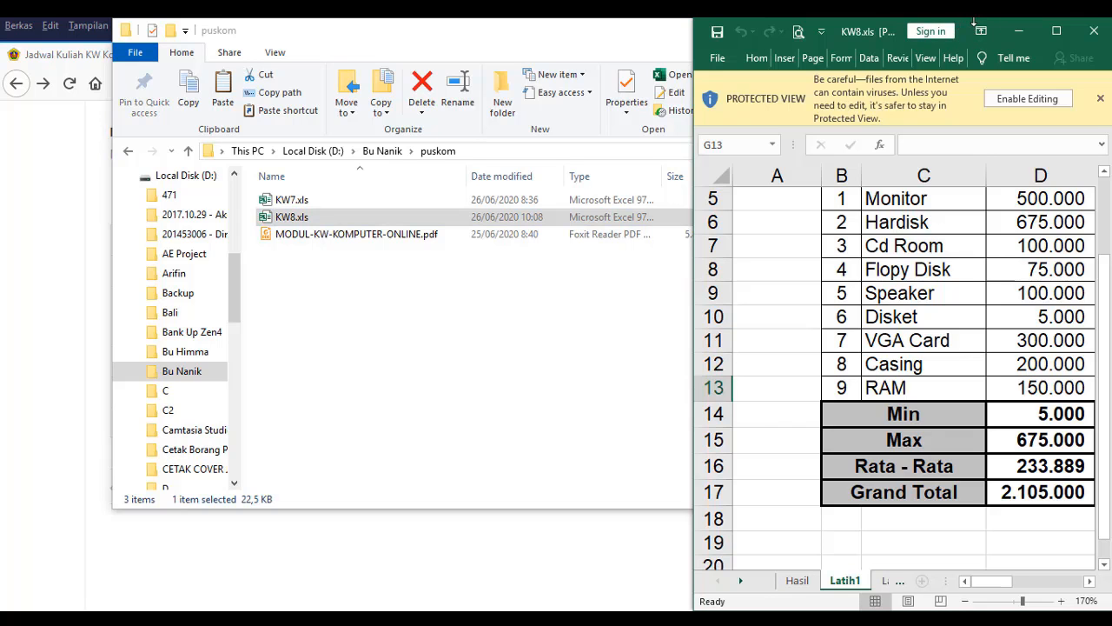
left_click(1057, 30)
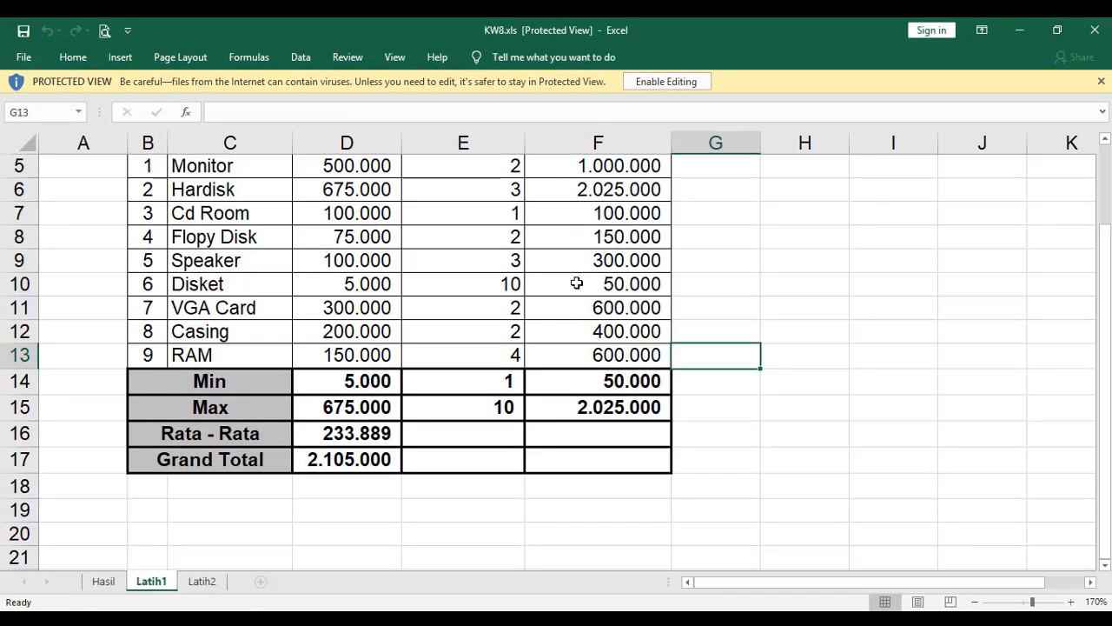
Step: Look over the Data Penjualan Barang table on the Latih1 sheet and switch to the Latih2 sheet
mouse_move(1106, 461)
left_mouse_down()
mouse_move(1106, 419)
mouse_move(1106, 439)
left_mouse_up()
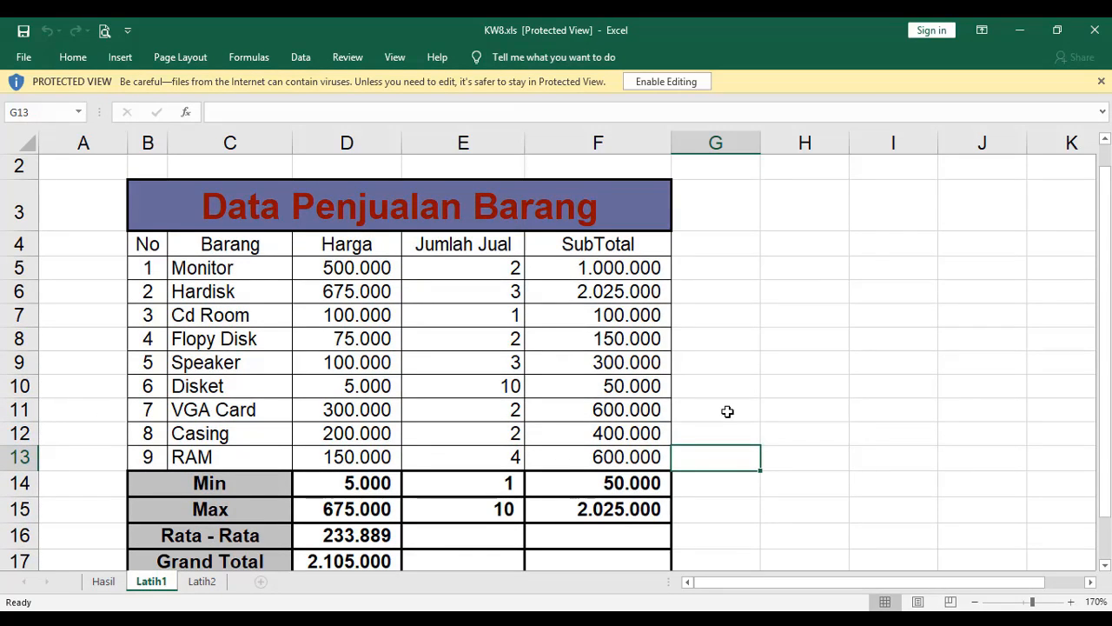
scroll(727, 411, "down", 1)
scroll(727, 411, "up", 1)
left_click(207, 587)
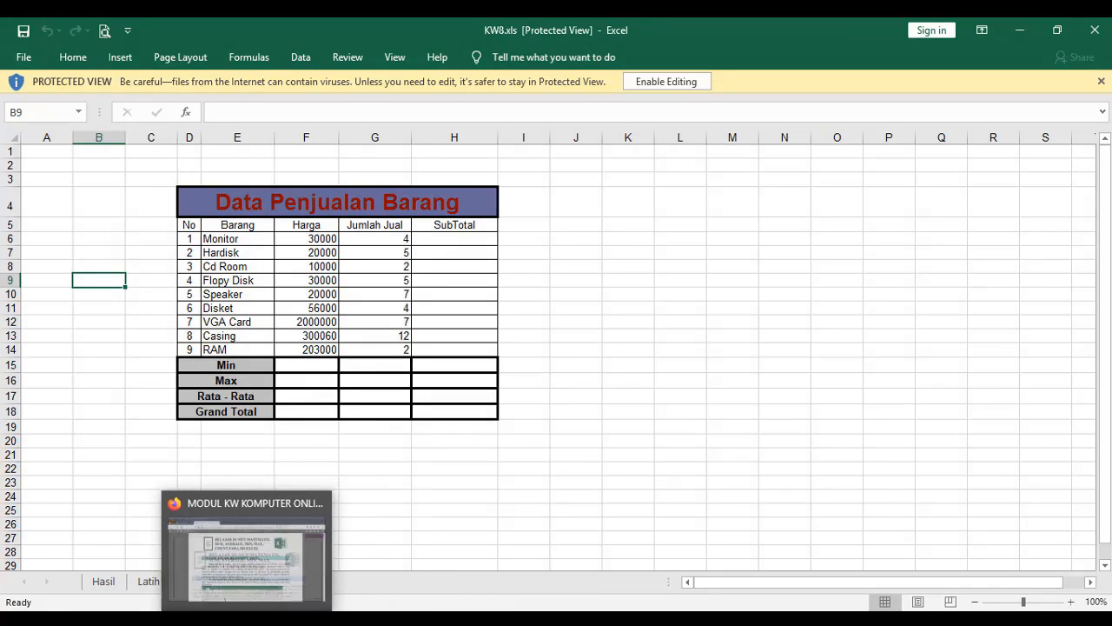
Step: Consult chapter 6 of the module PDF in Firefox, switch back to KW8.xls in Excel and examine the Data Penjualan Barang column headers on Latih2
left_click(243, 619)
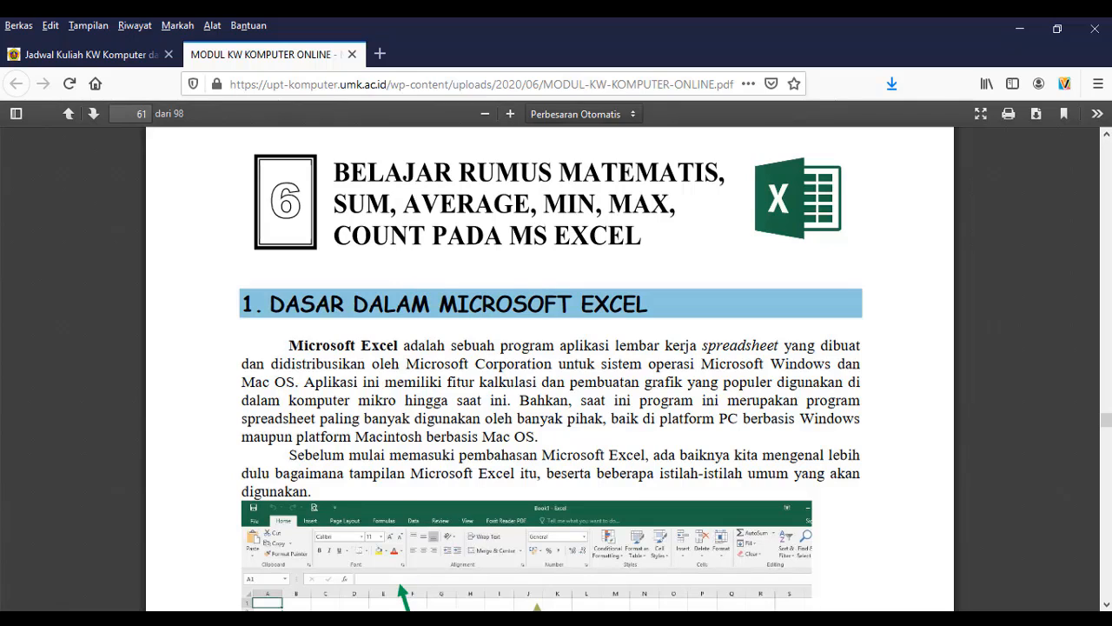
left_click(461, 618)
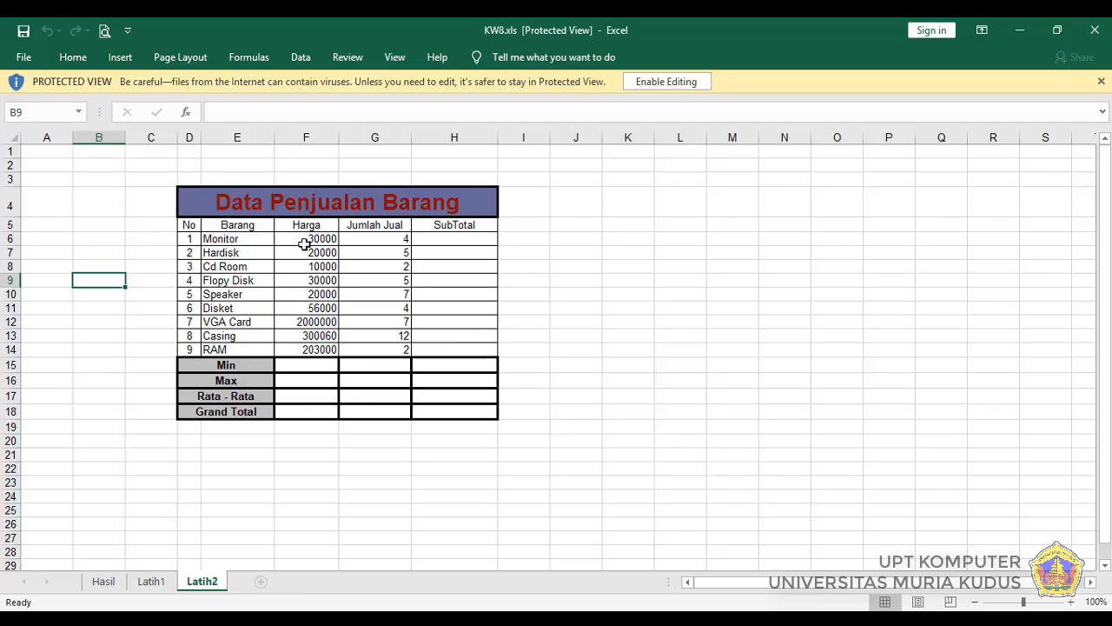
left_click(189, 227)
left_click(234, 225)
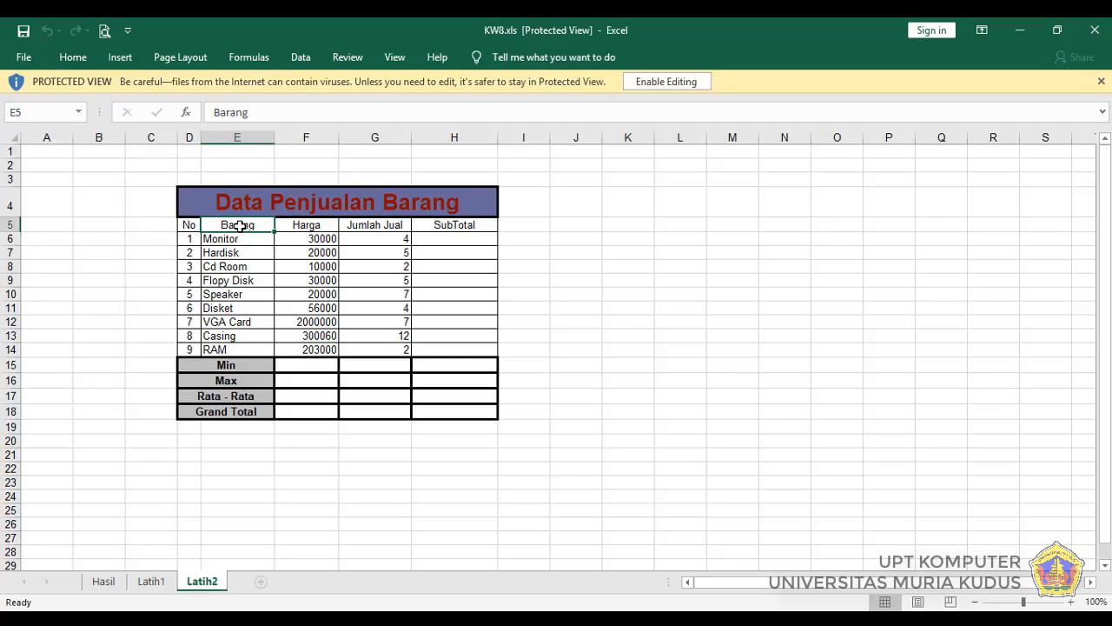
left_click(313, 229)
left_click(367, 227)
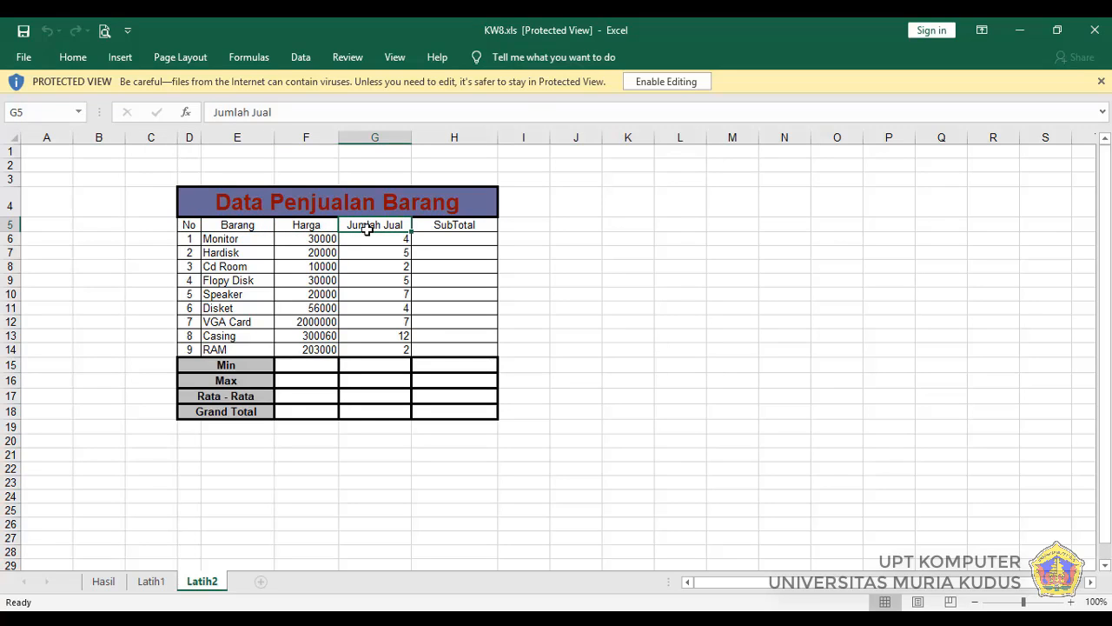
left_click(445, 226)
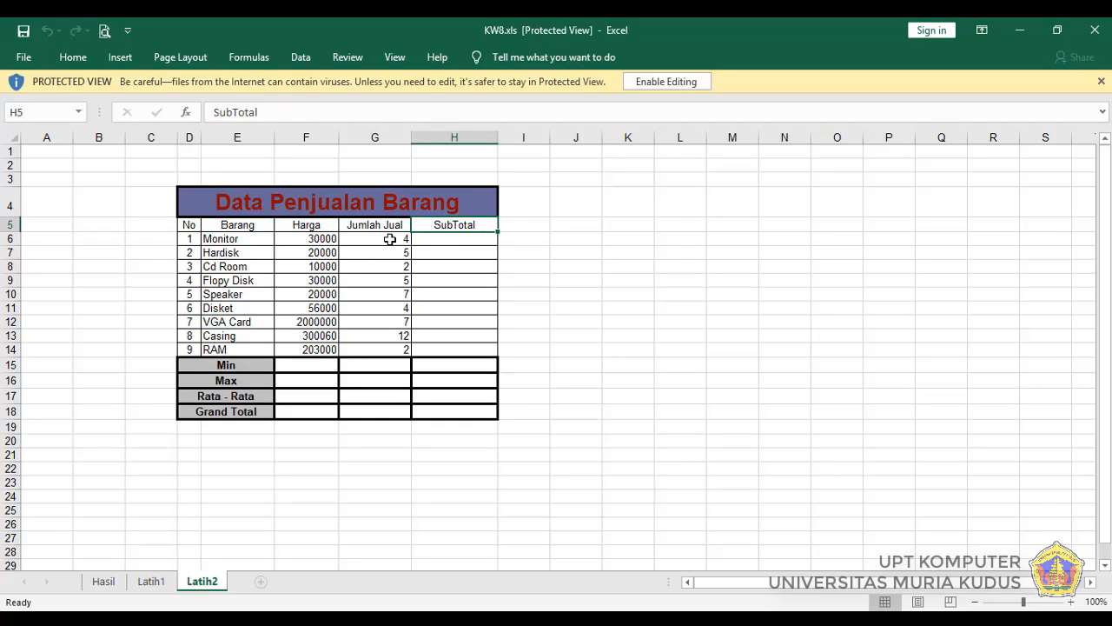
left_click(233, 226)
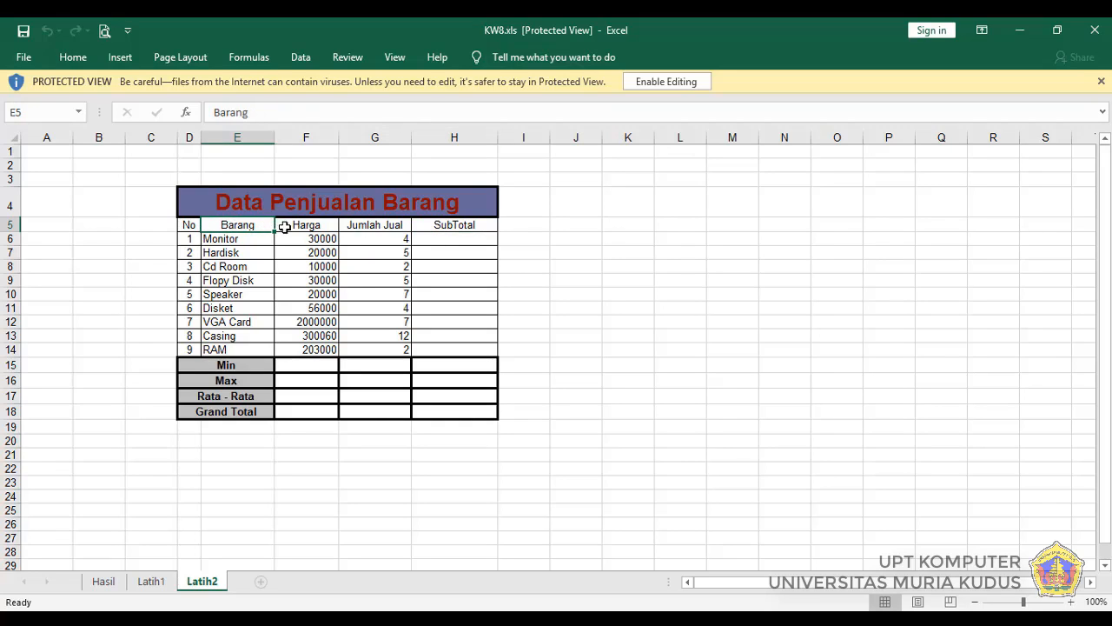
left_click(287, 226)
left_click(358, 227)
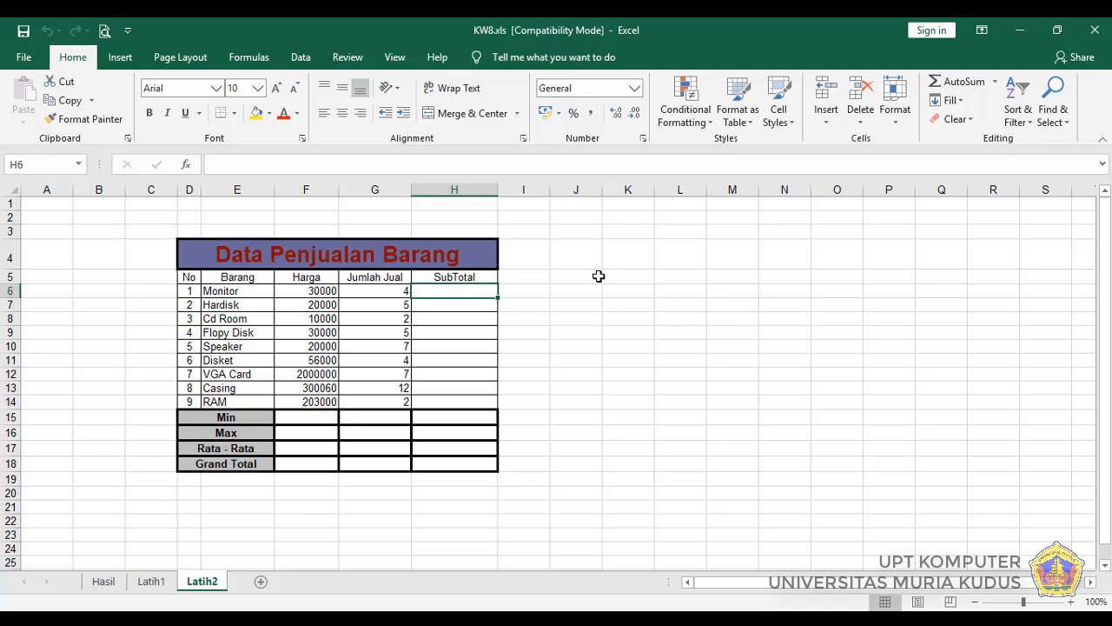
Step: Enter the sample numbers 4 in cell J5 and 2 in cell K5, beside the sales table
left_click(597, 277)
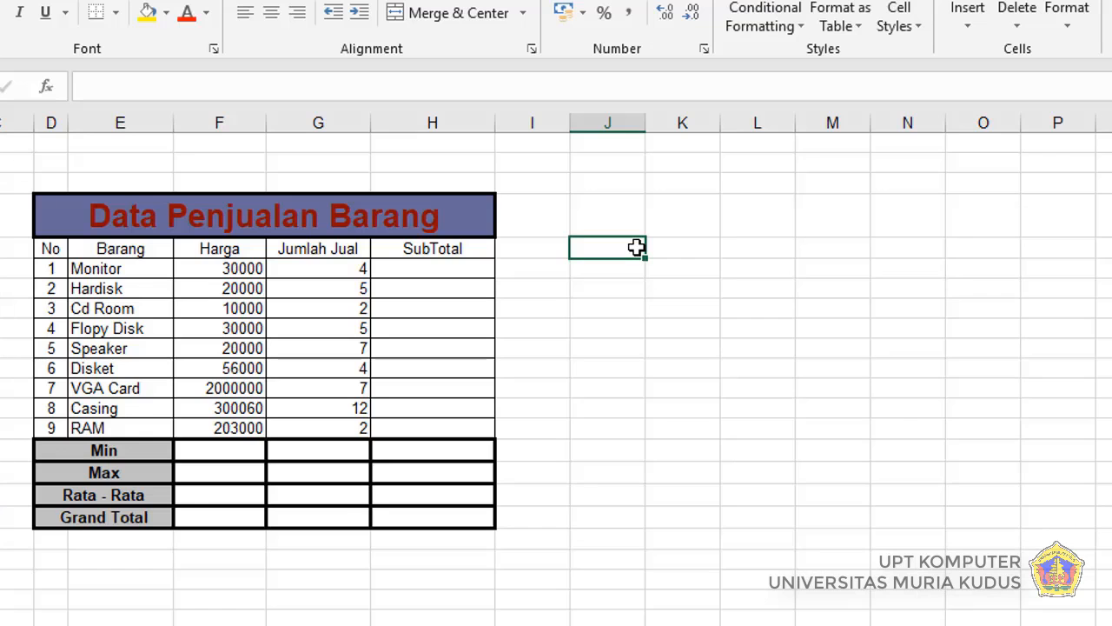
type("4")
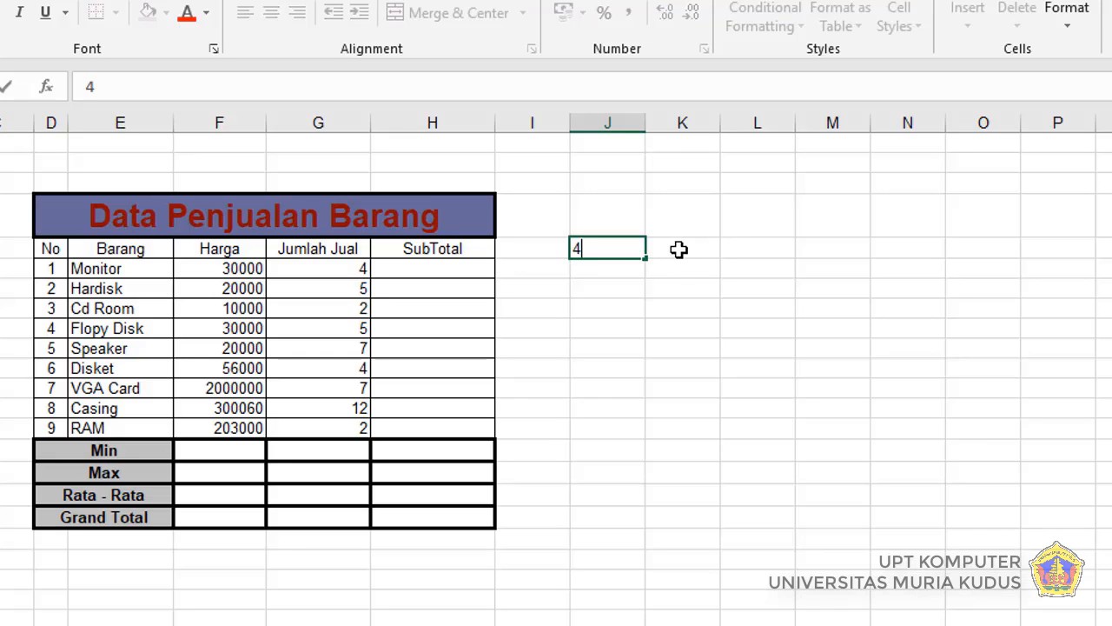
key("Tab")
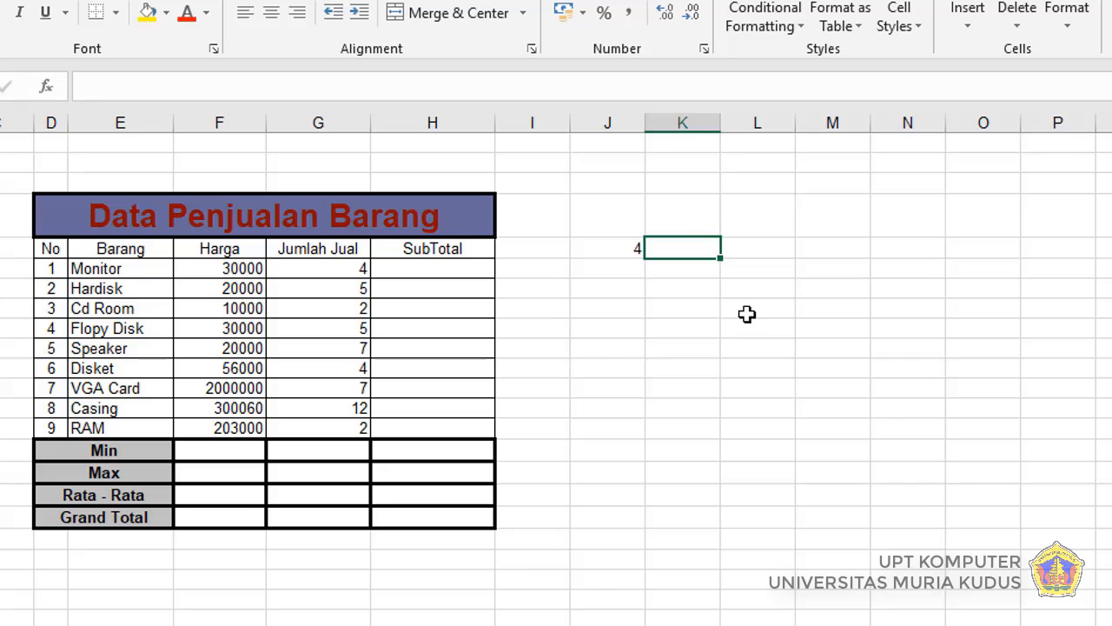
type("2")
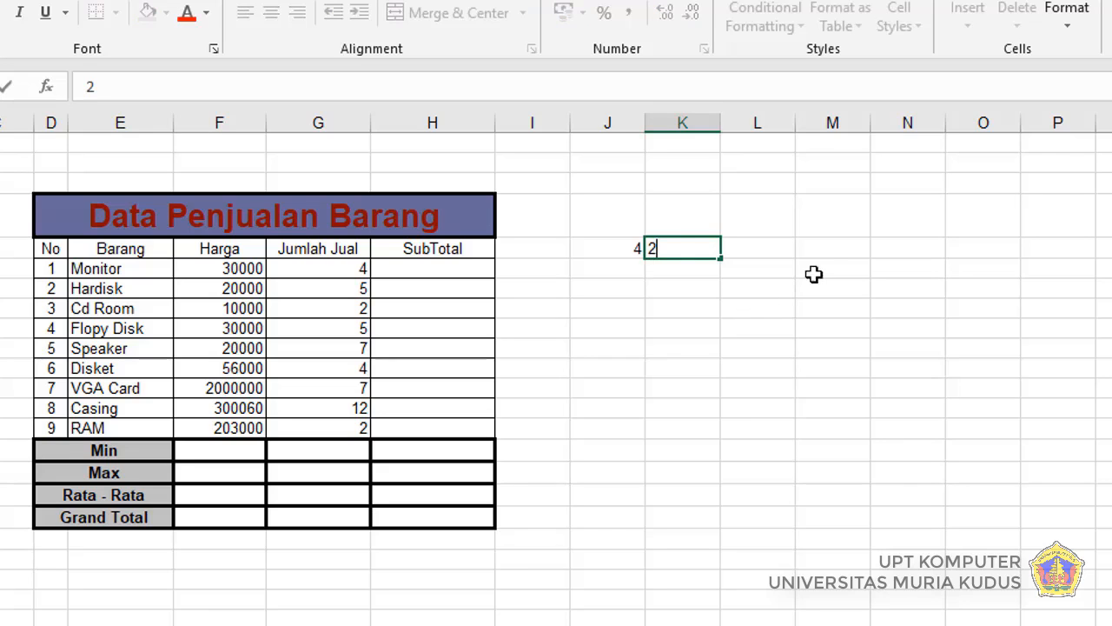
Step: Enter the headings jumlah, kurang, kali and bagi in cells L4 to O4
left_click(770, 227)
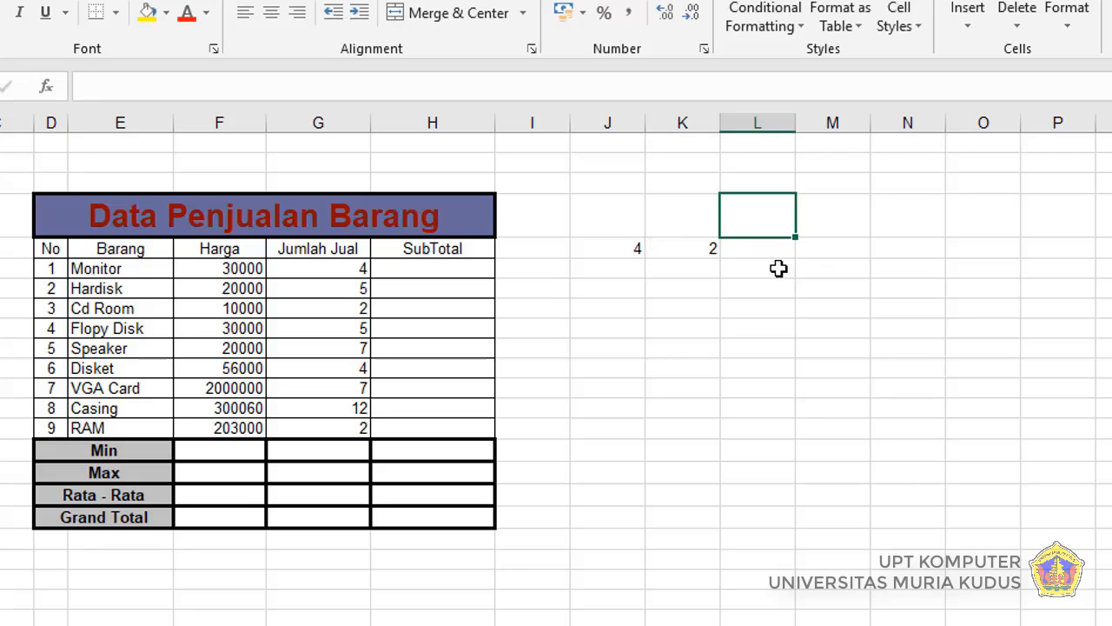
type("jumlah")
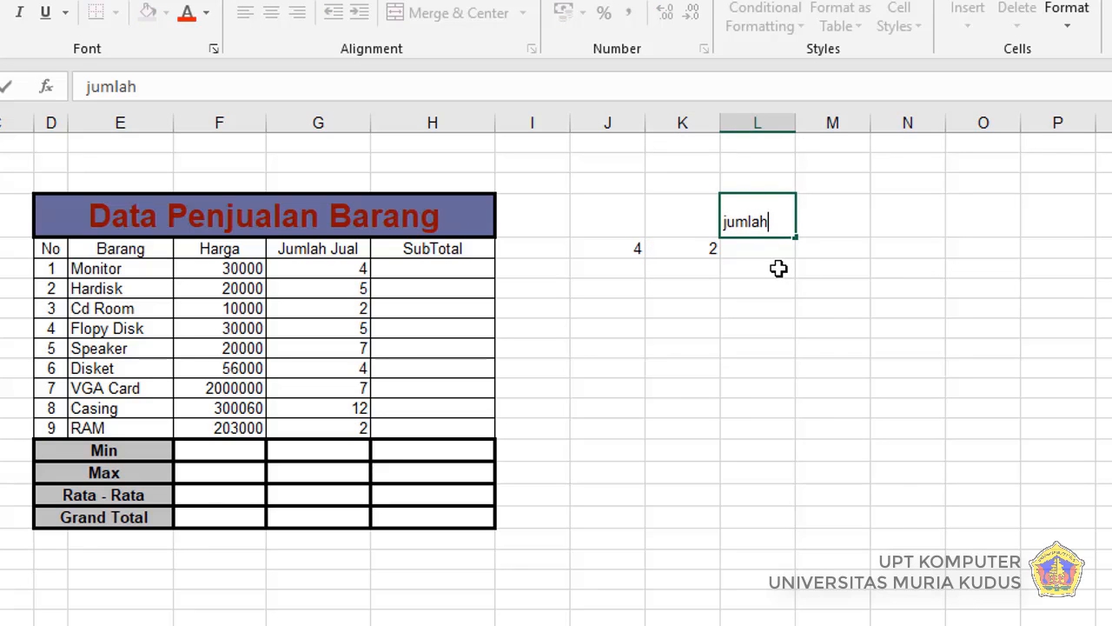
key("Tab")
type("kurang")
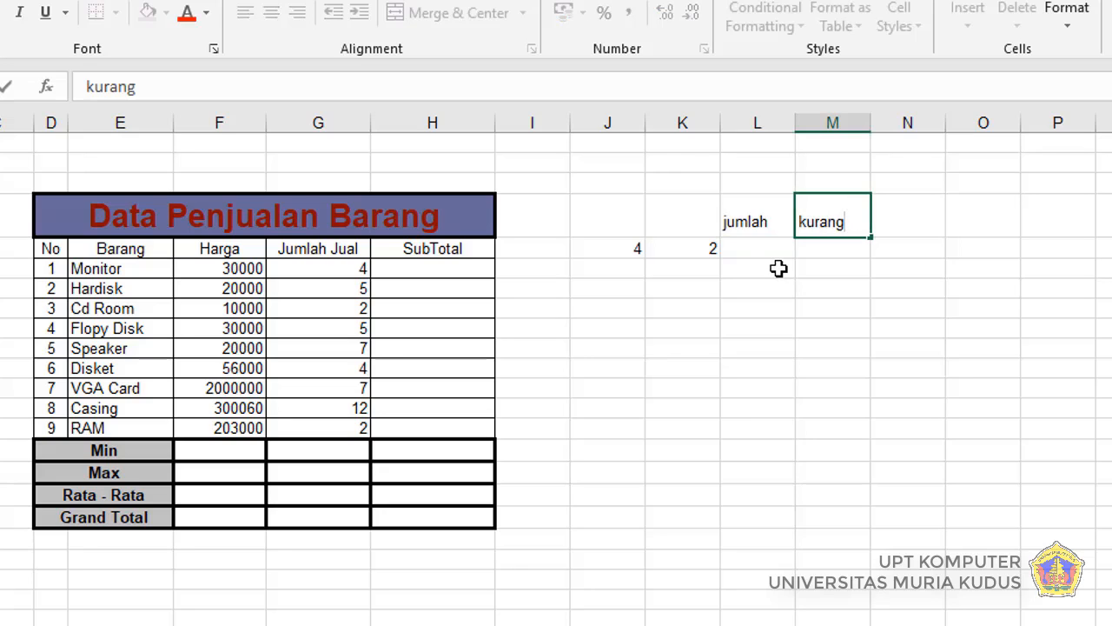
key("Tab")
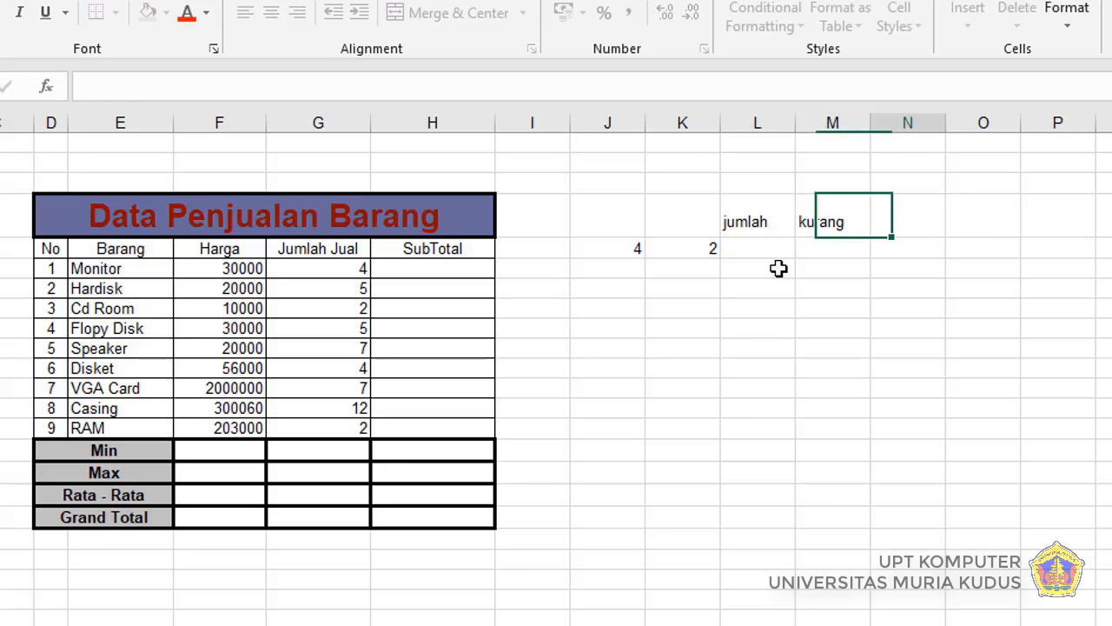
type("kali")
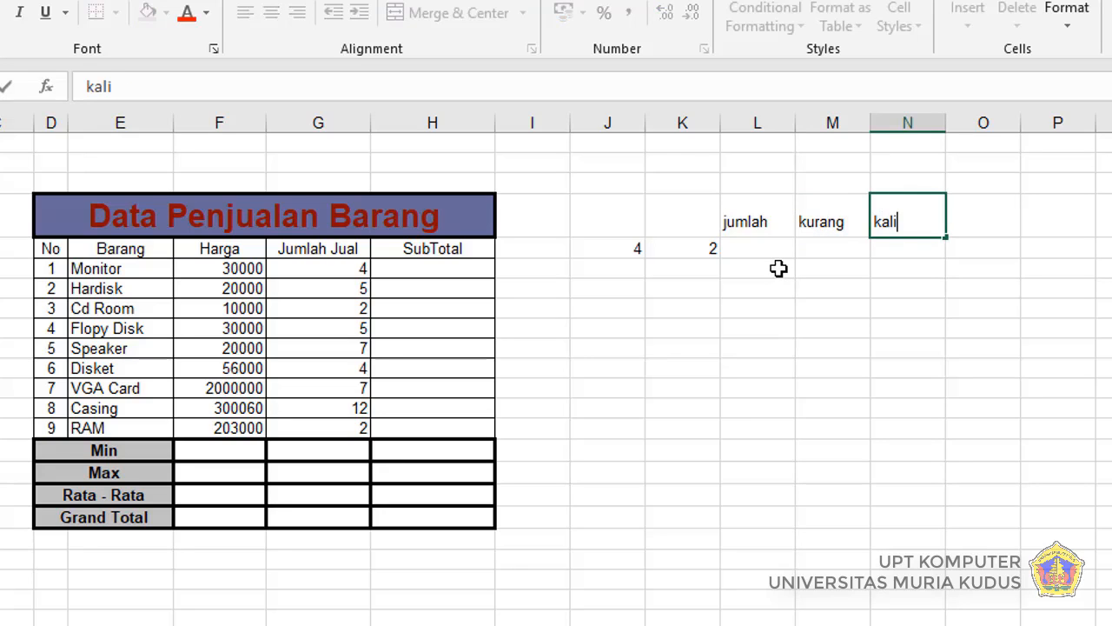
key("Tab")
type("agi")
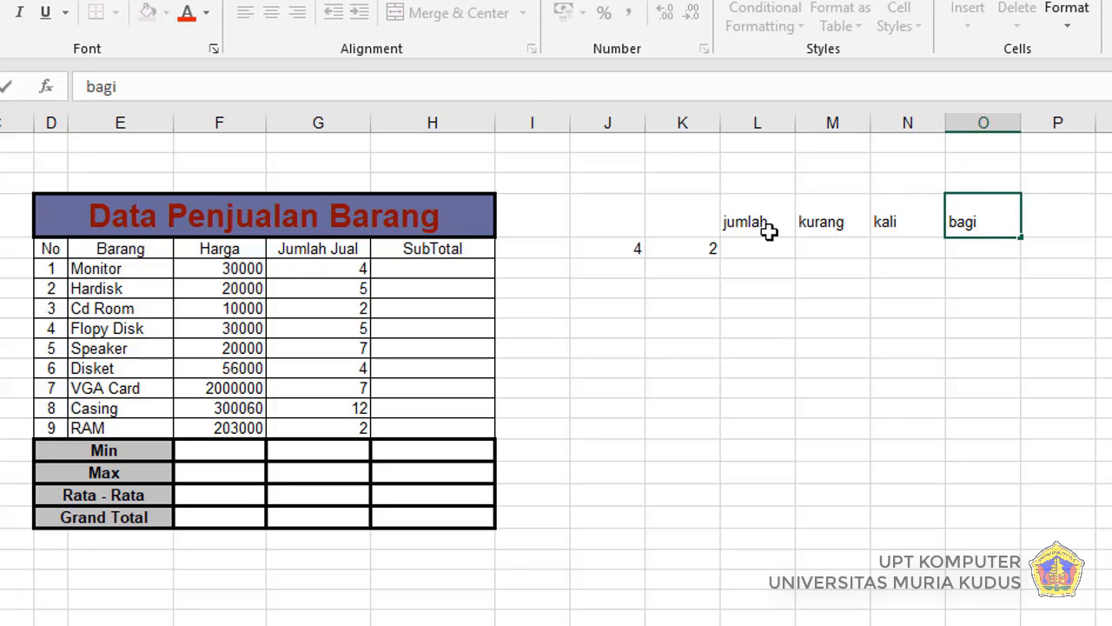
Step: Review the four operation headings in L4 to O4 and the two sample numbers in J5 and K5
left_click(770, 227)
left_click(821, 224)
left_click(888, 225)
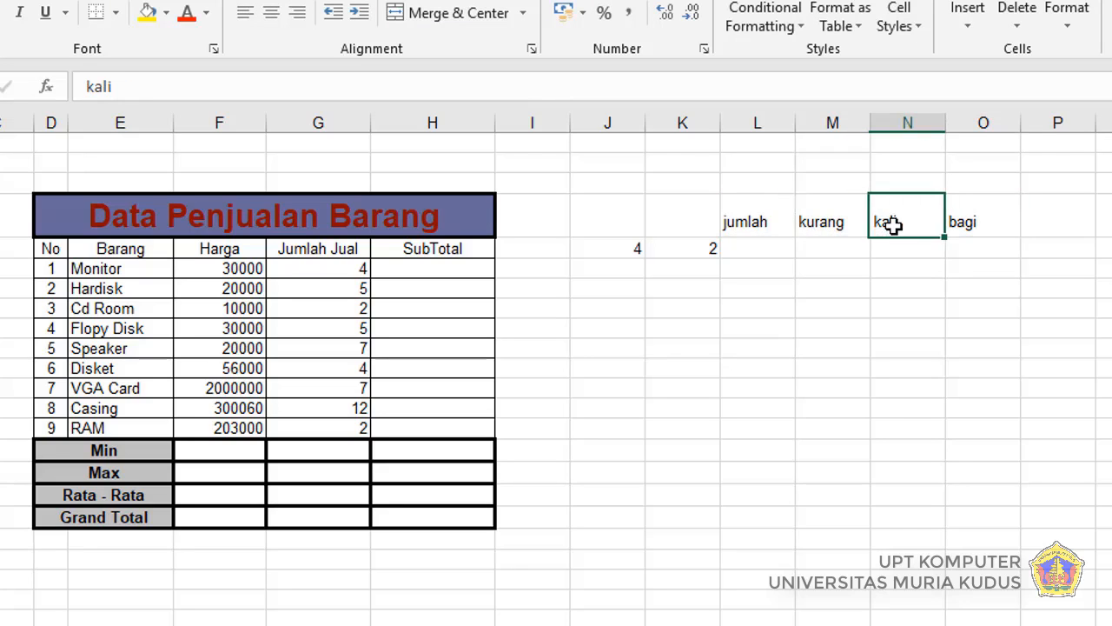
left_click(964, 225)
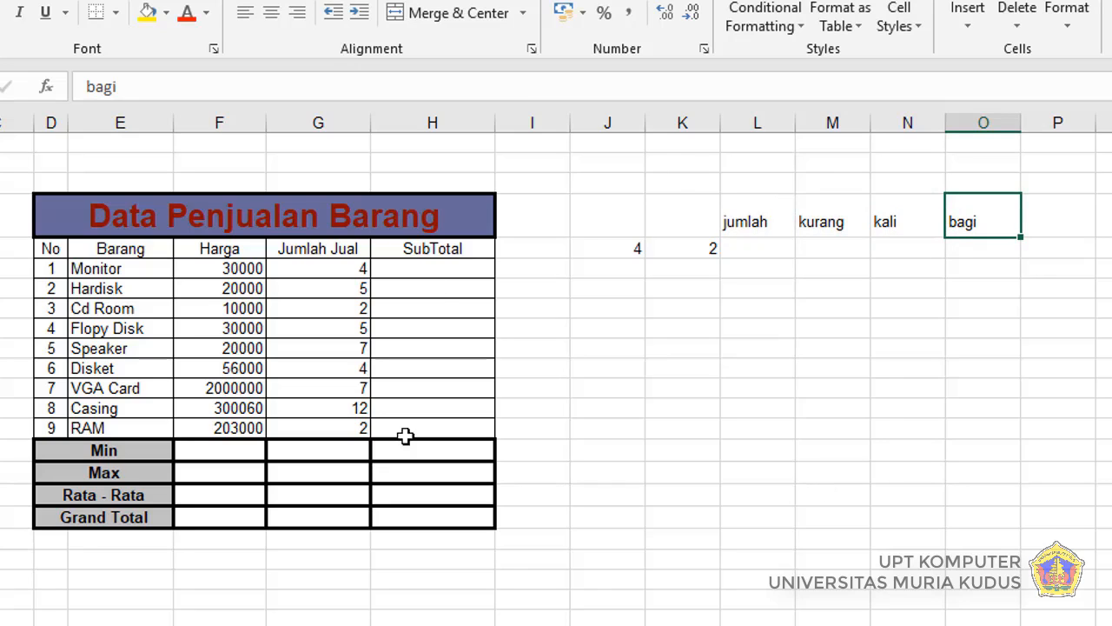
left_click(769, 247)
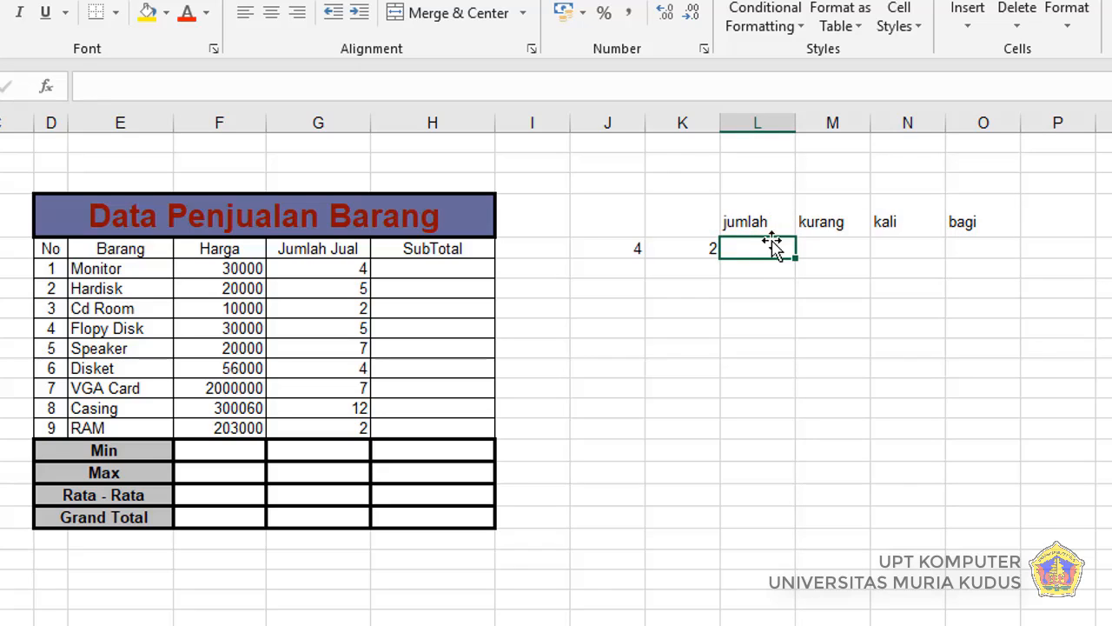
left_click(624, 250)
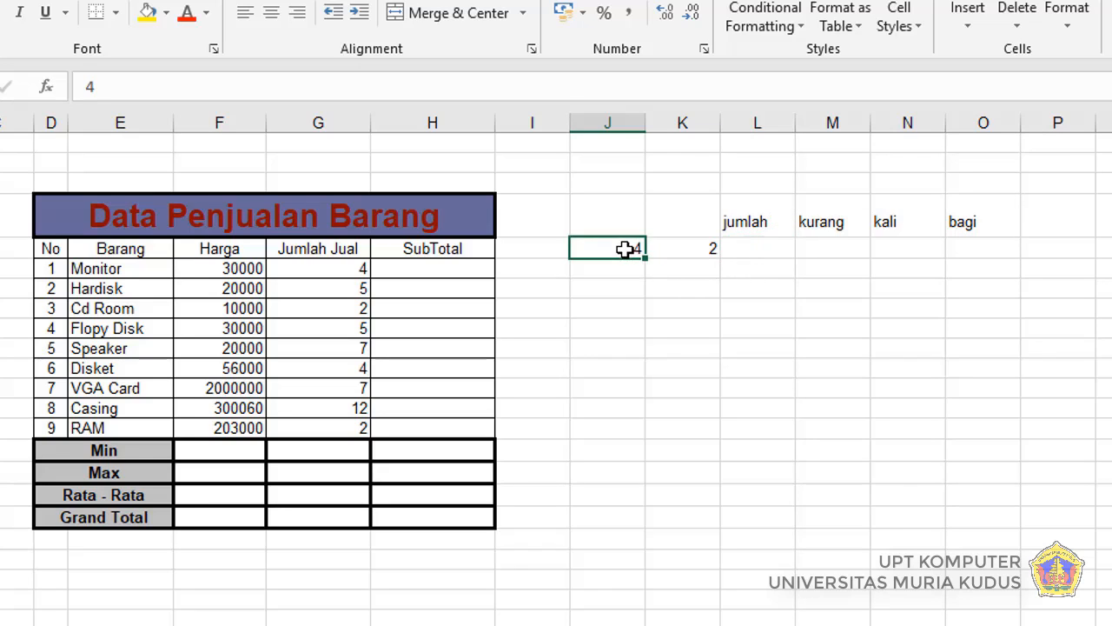
left_click(700, 250)
Step: Enter the addition formula =J5+K5 in cell L5 under the jumlah heading
left_click(758, 247)
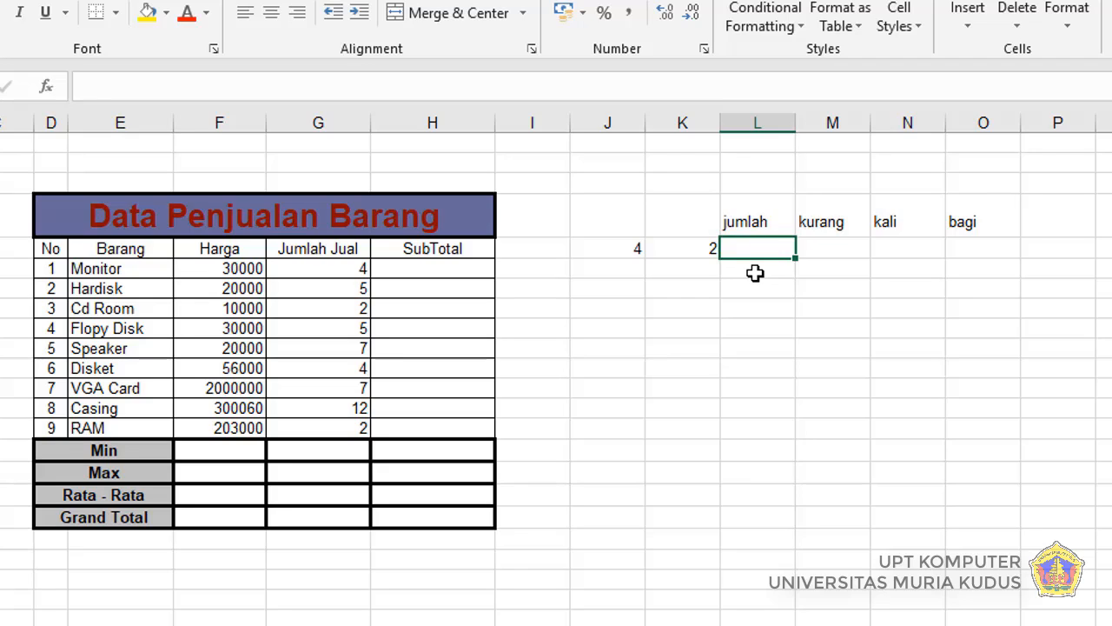
type("=")
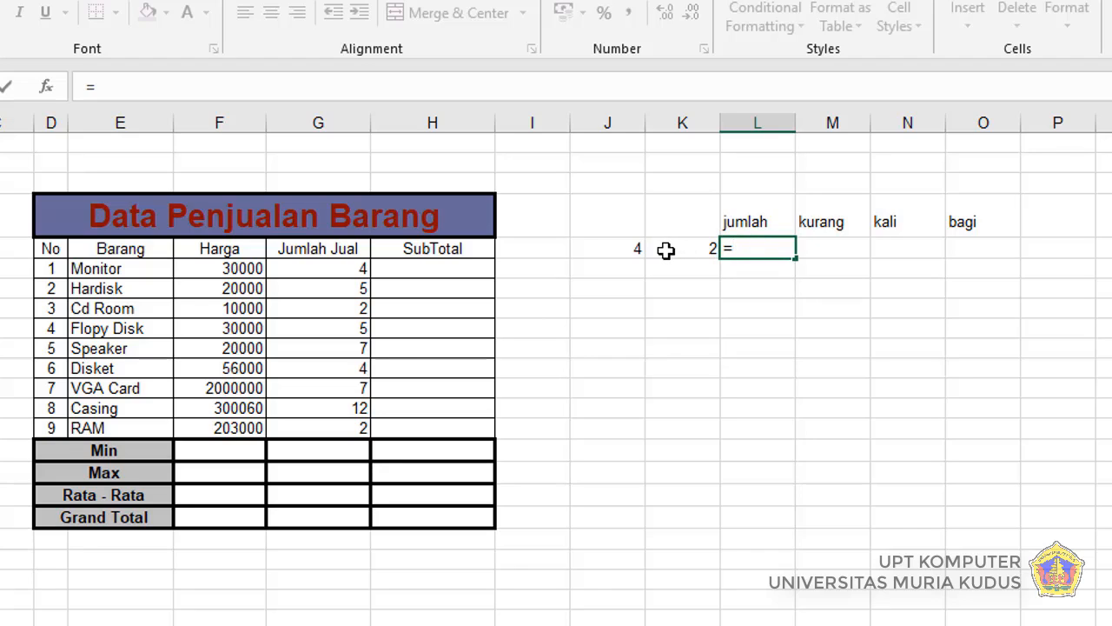
left_click(616, 250)
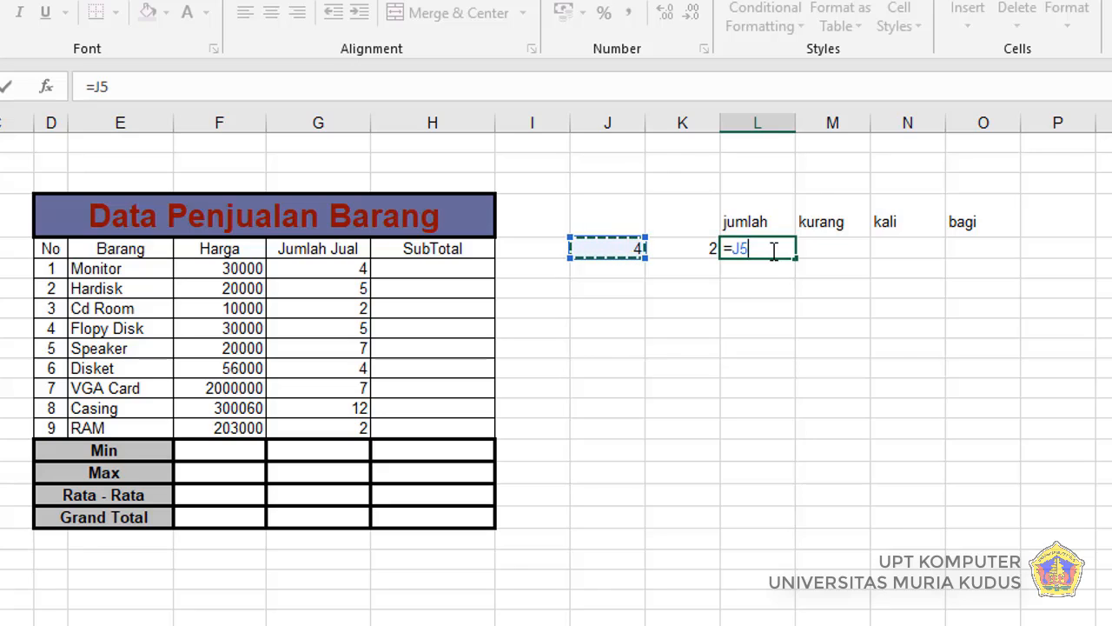
type("+")
left_click(690, 250)
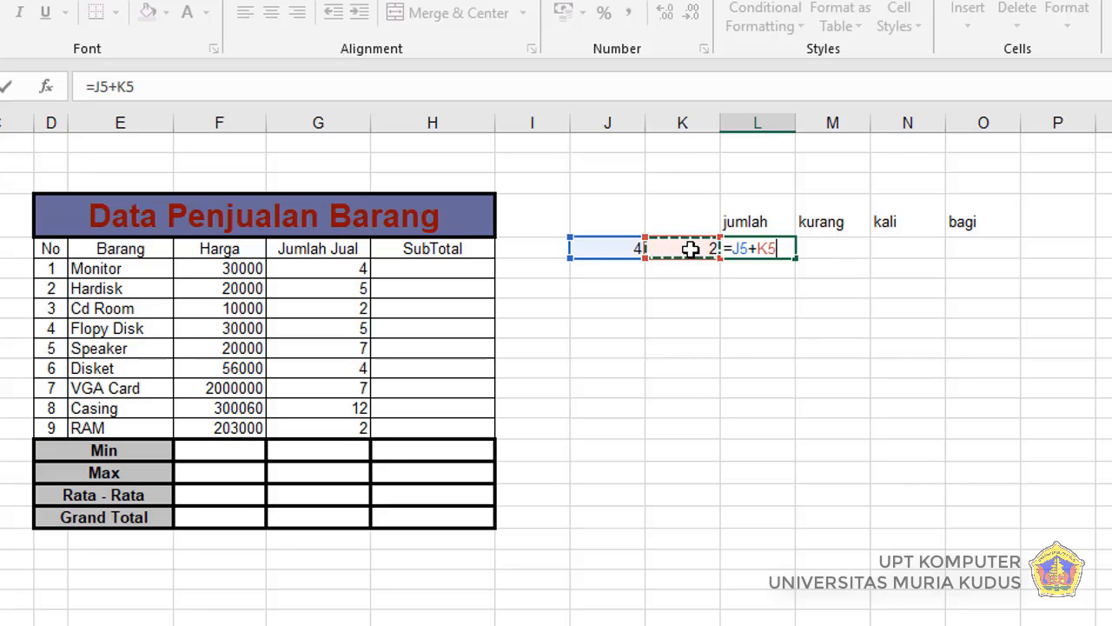
key("Return")
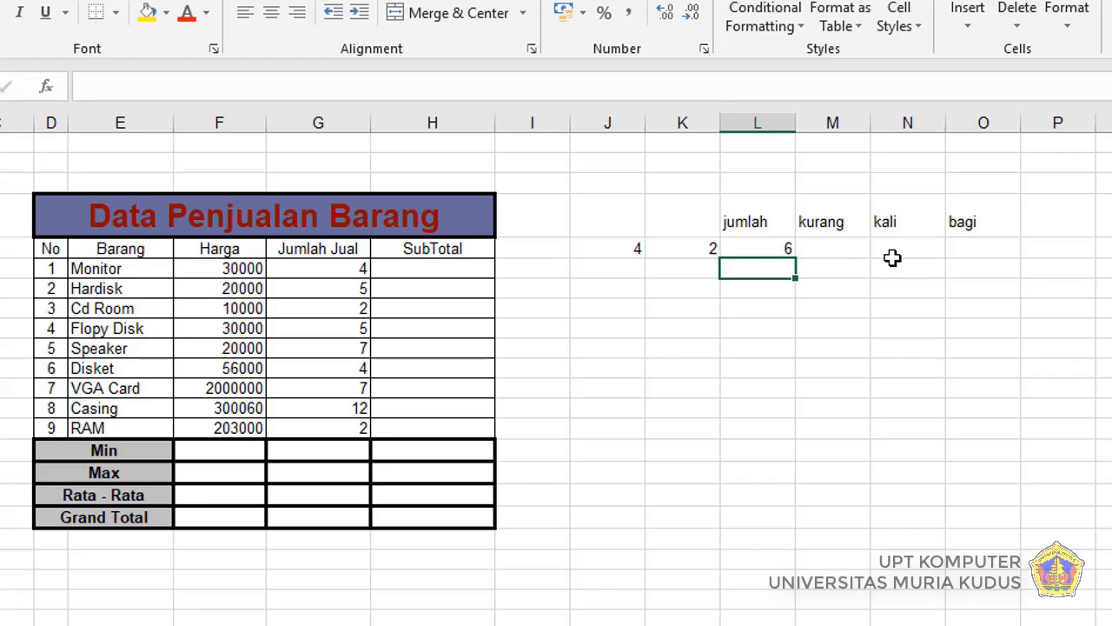
Step: Begin a formula with the SUM function in cell L6, directly below the addition formula
type("=")
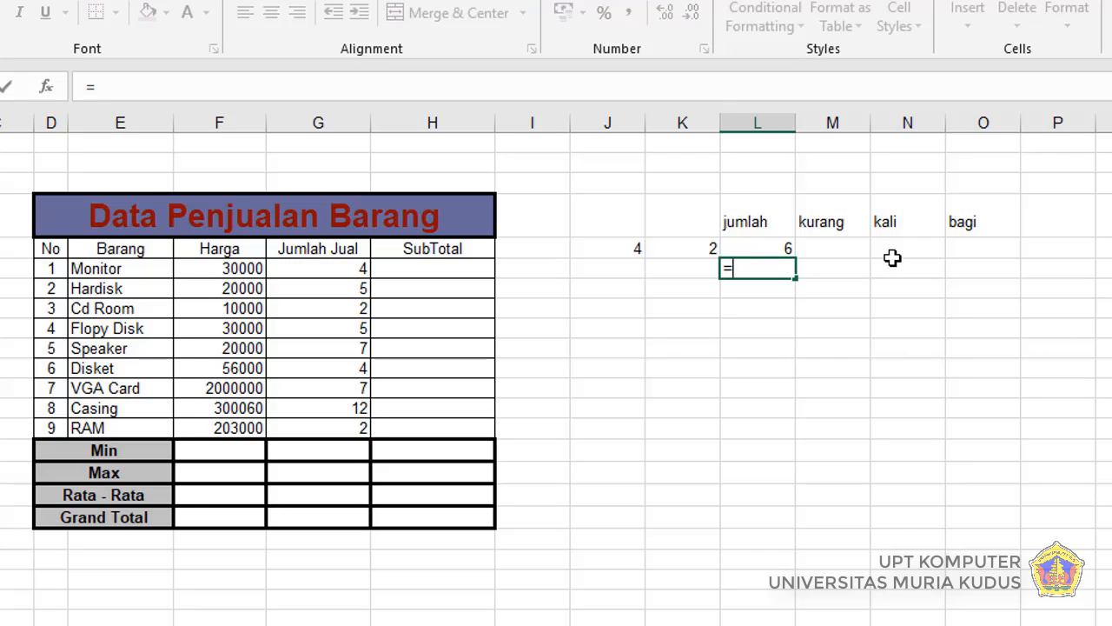
type("sum")
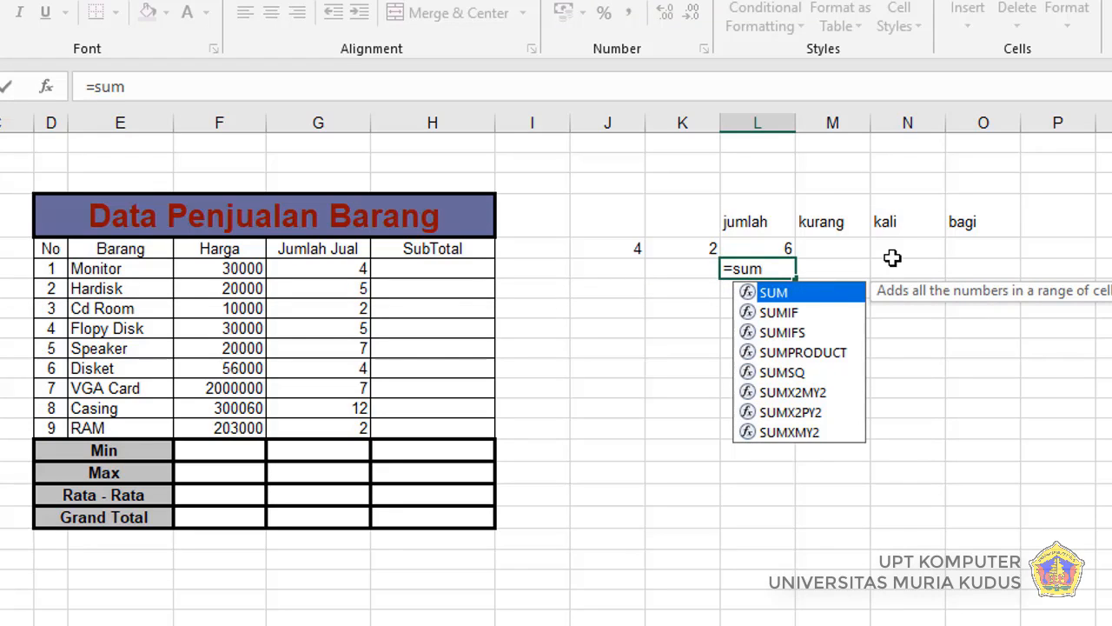
double_click(830, 296)
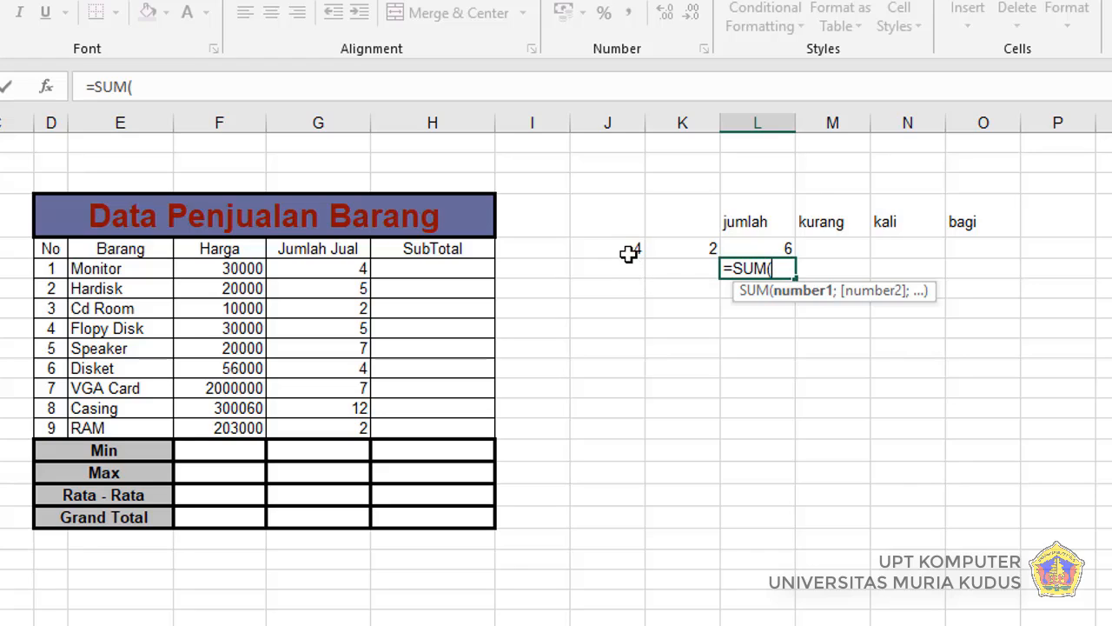
type("j5")
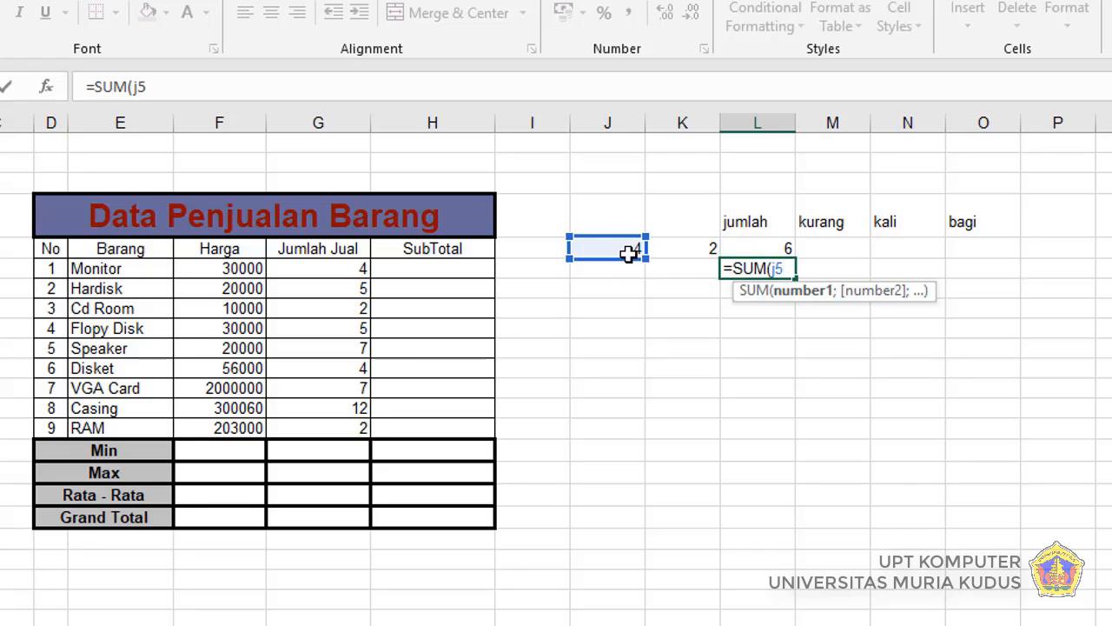
type(";")
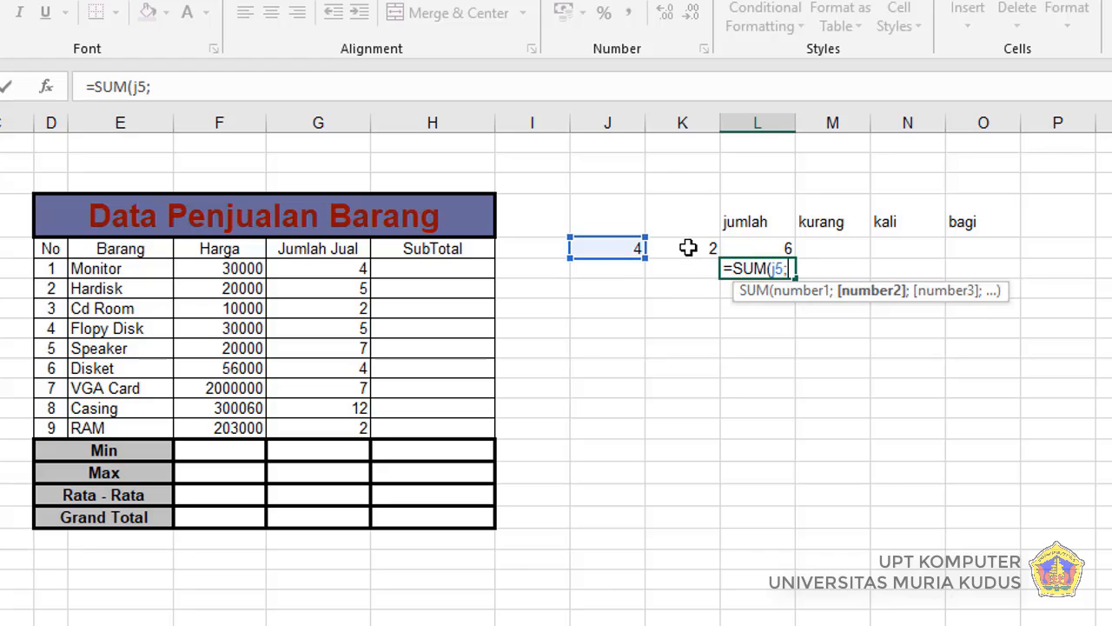
type("k")
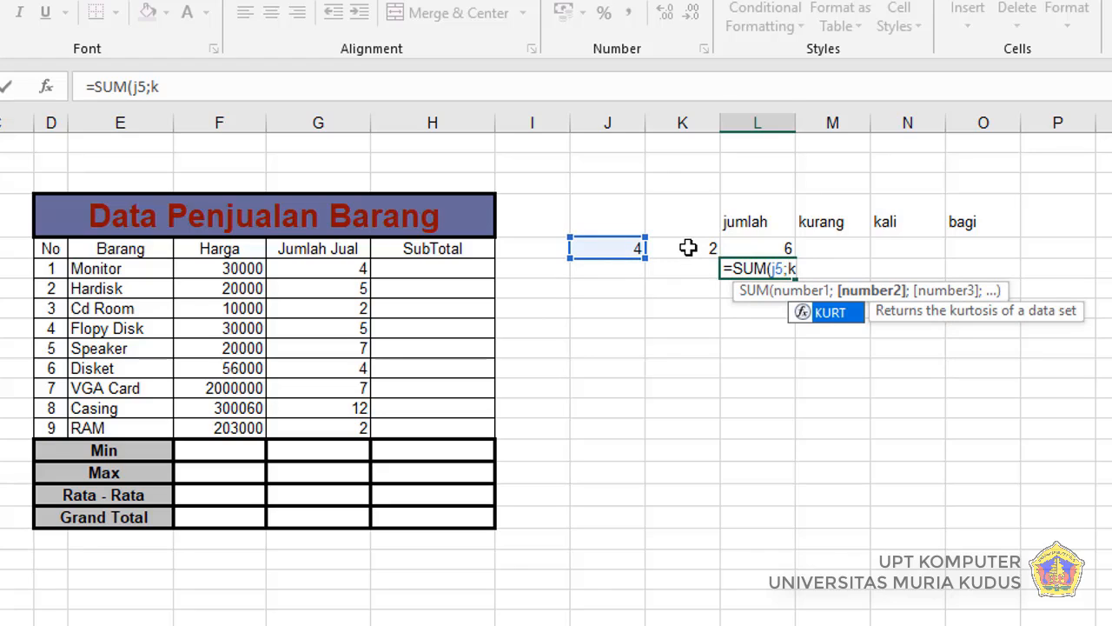
key("BackSpace")
key("BackSpace")
key("BackSpace")
key("BackSpace")
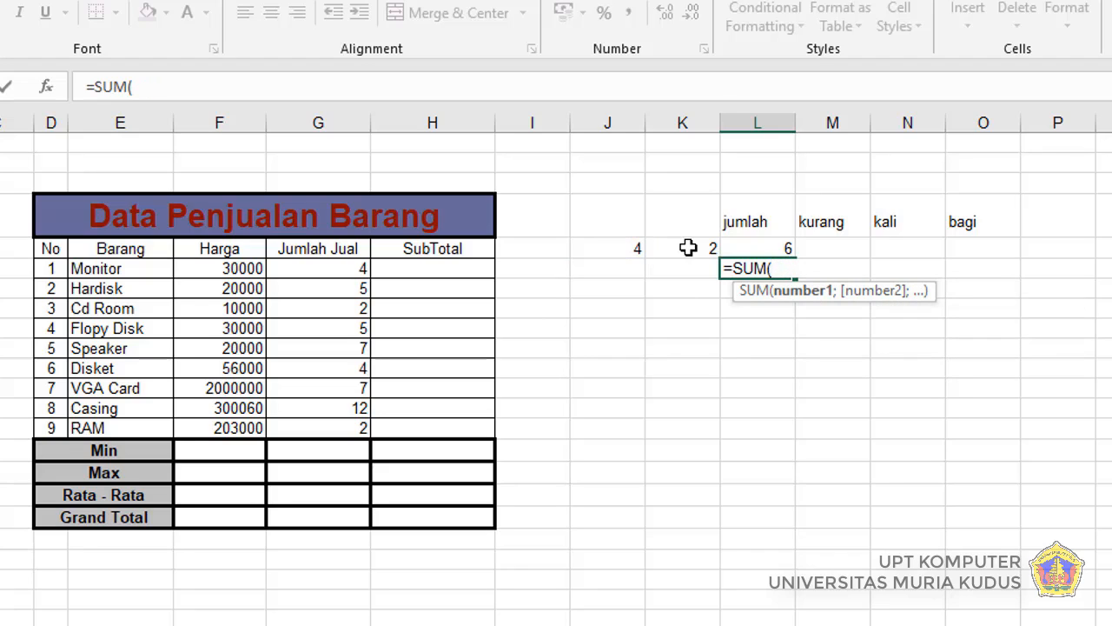
Step: Complete the SUM formula in cell L6 with the range J5:K5 as its argument
left_click(609, 251)
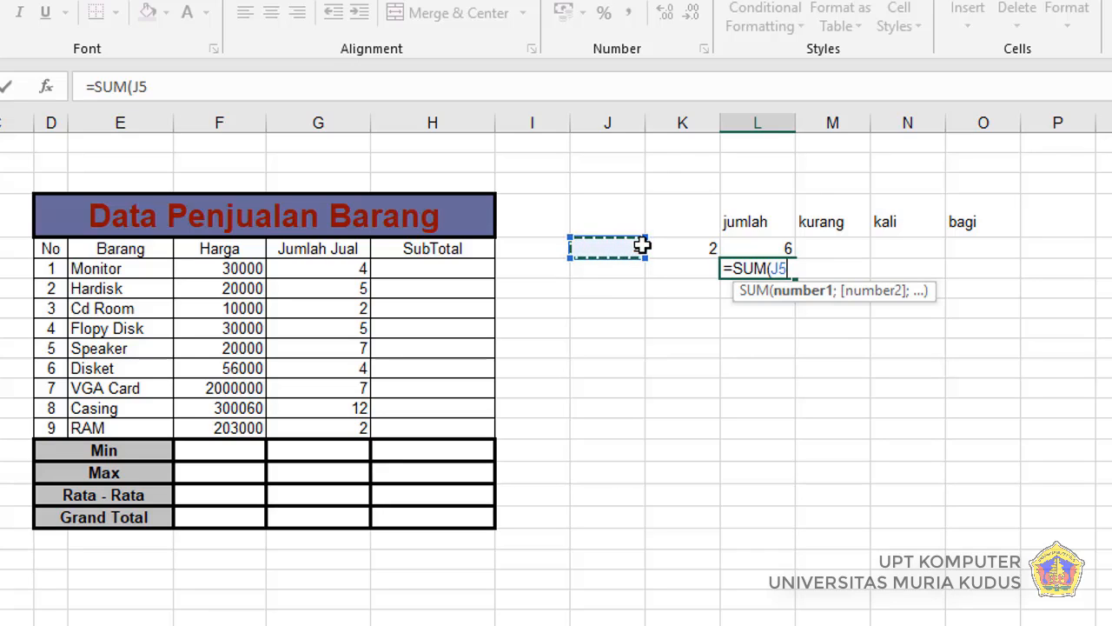
left_click_drag(640, 244, 700, 248)
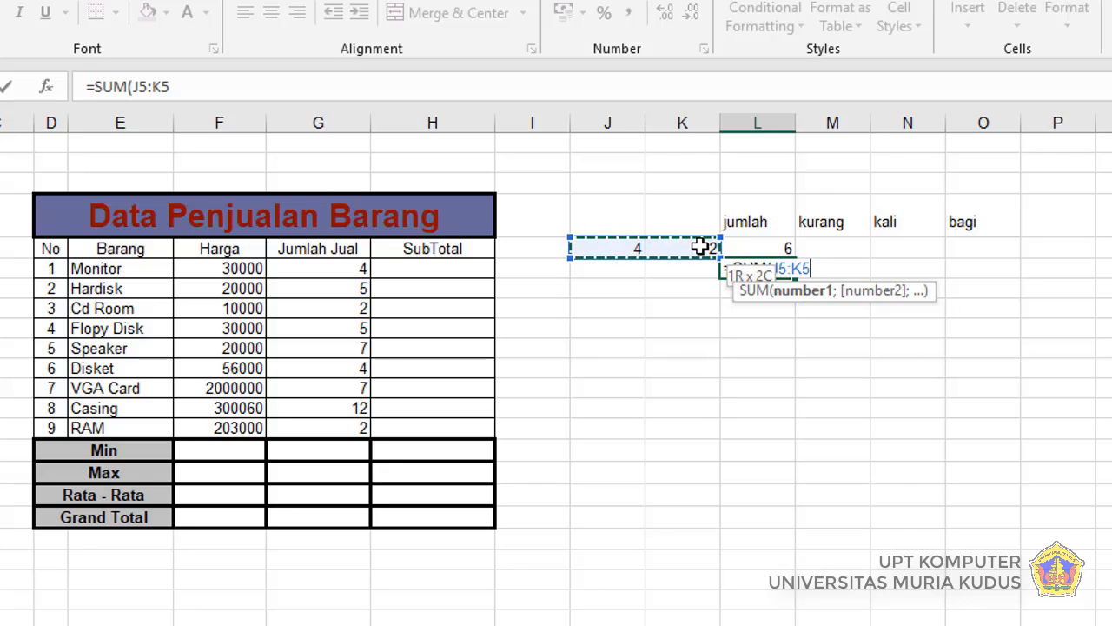
left_click_drag(700, 247, 700, 247)
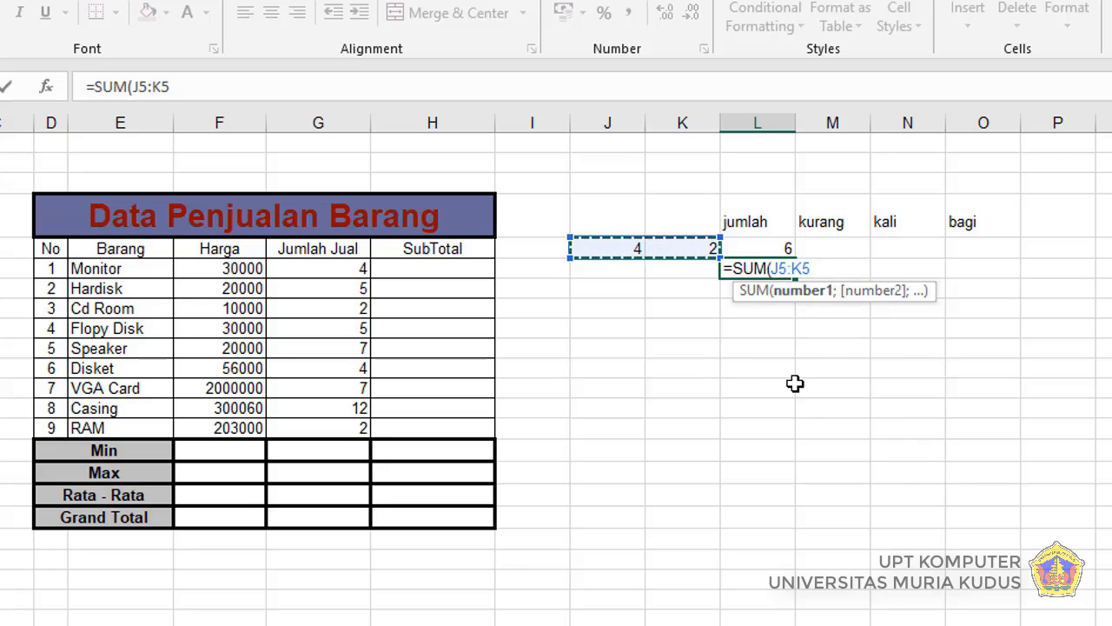
type(")")
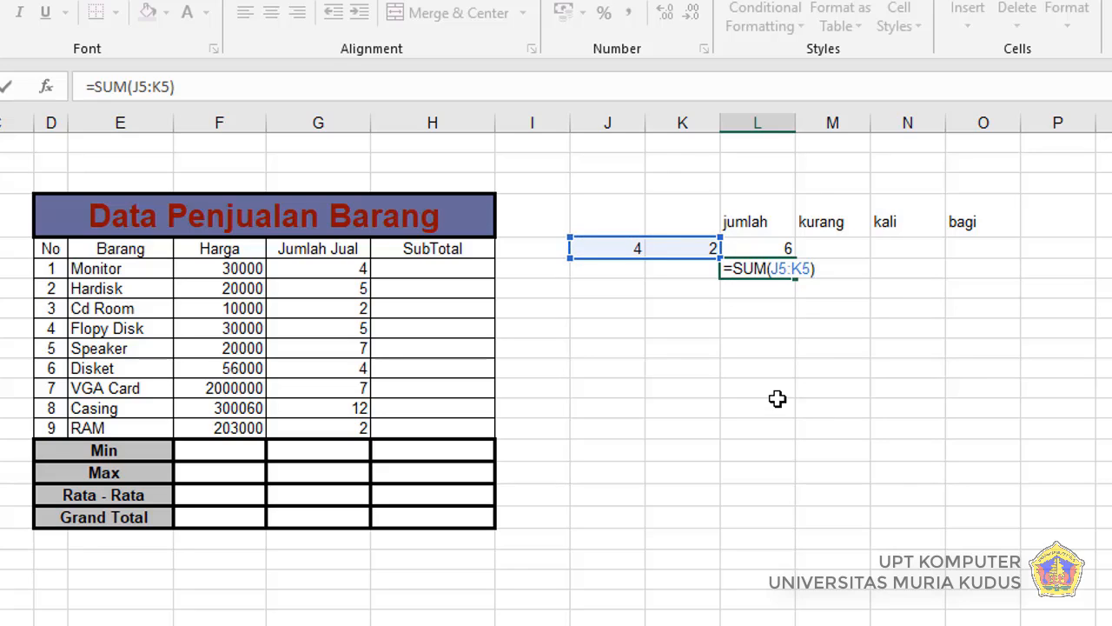
key("Return")
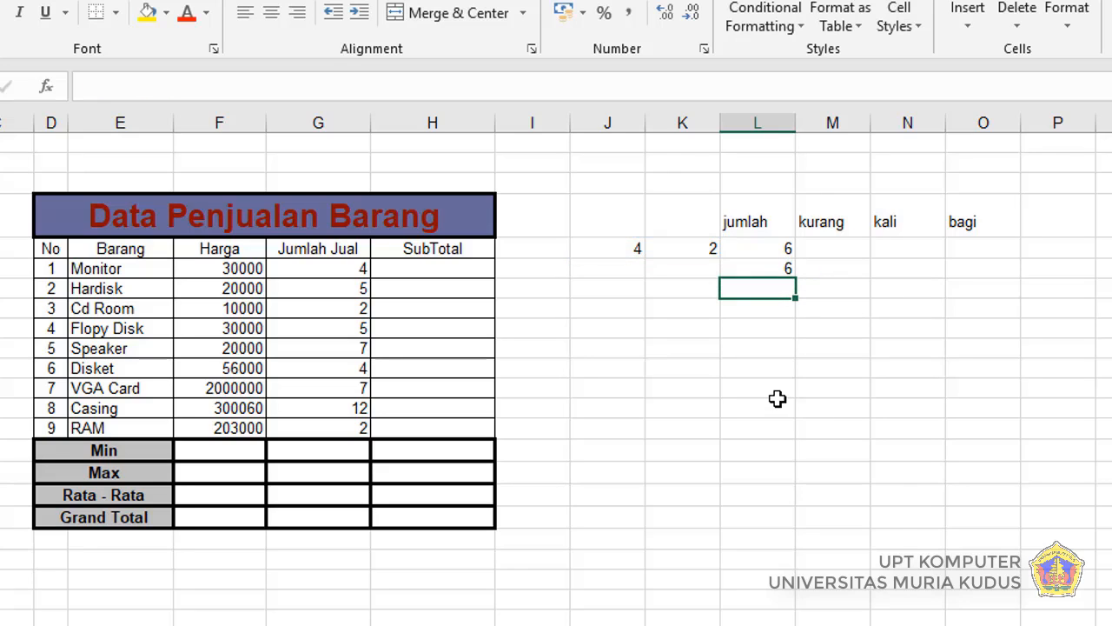
Step: Enter the subtraction formula =J5-K5 in cell M5 under the kurang heading
left_click(806, 327)
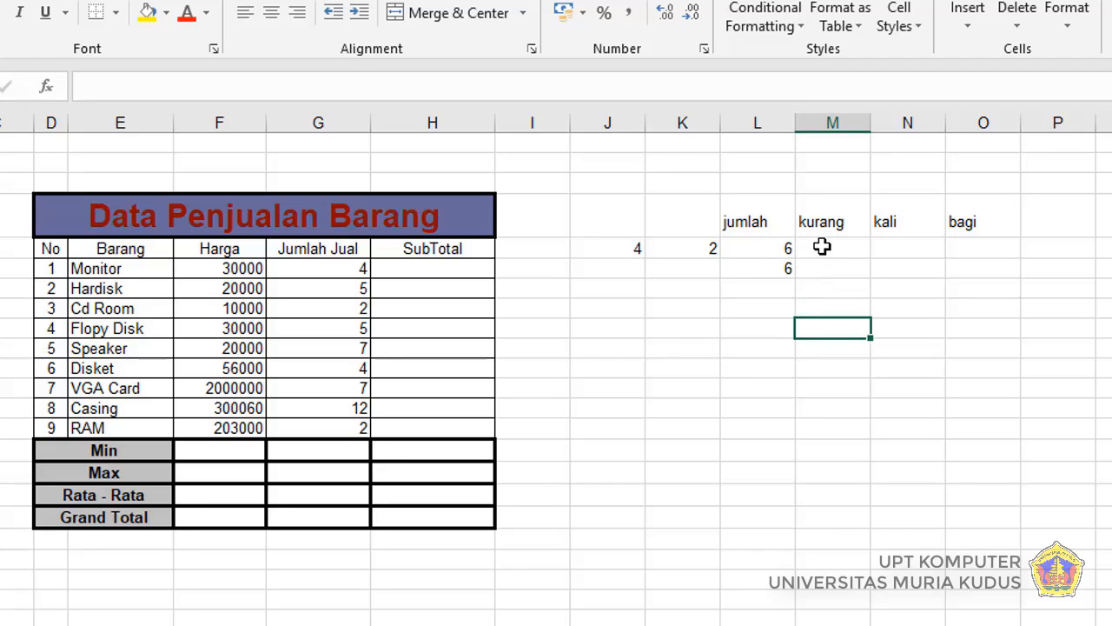
key("Up")
key("Up")
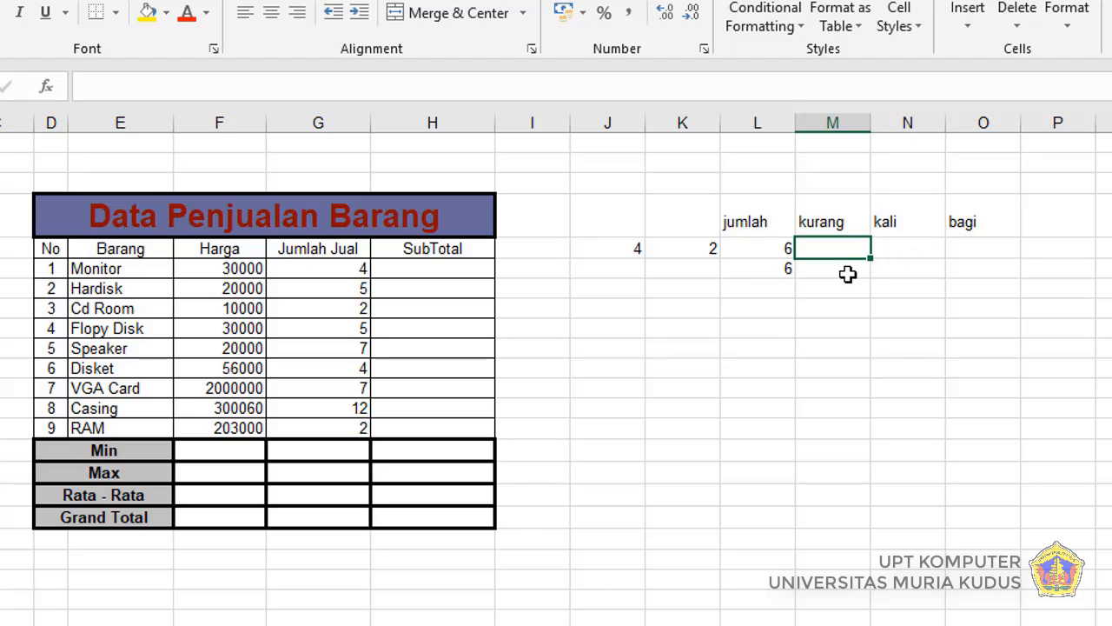
type("=")
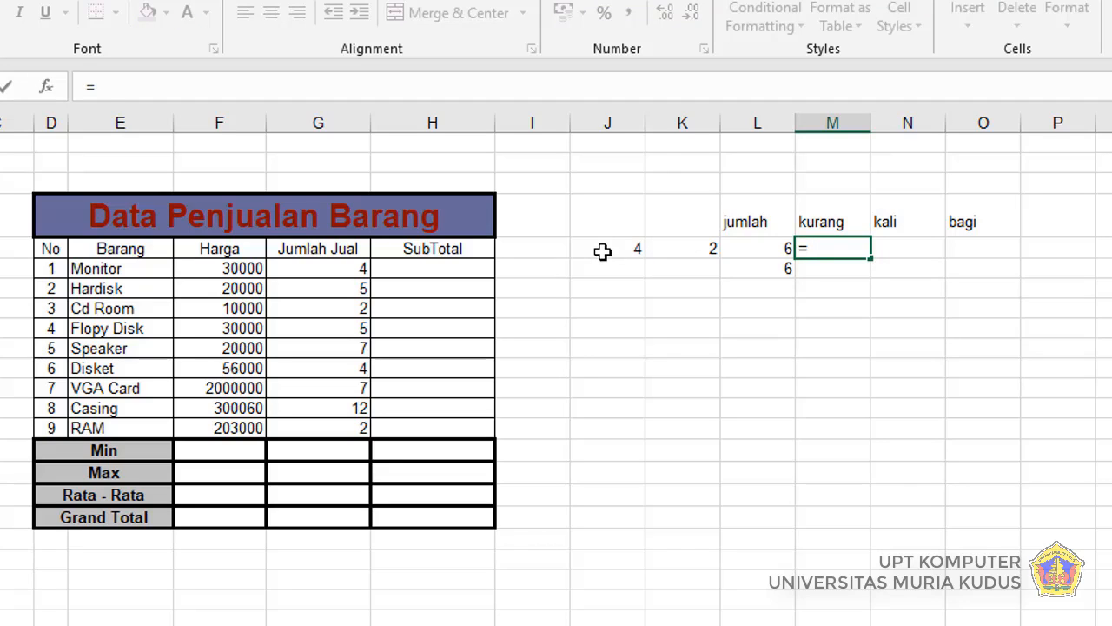
left_click(602, 251)
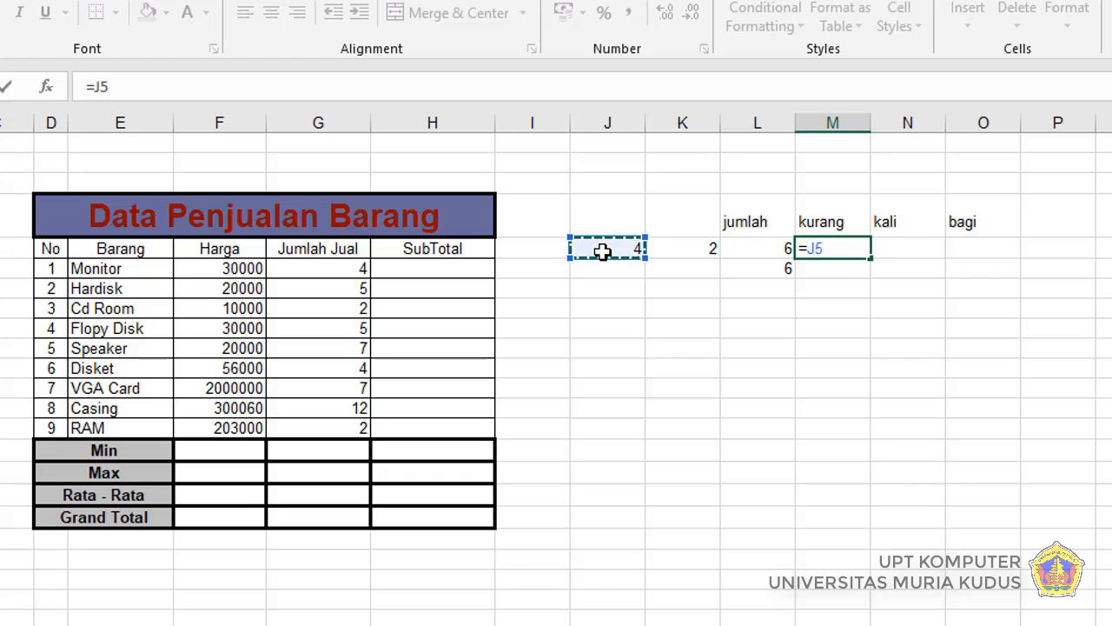
type("-")
left_click(685, 247)
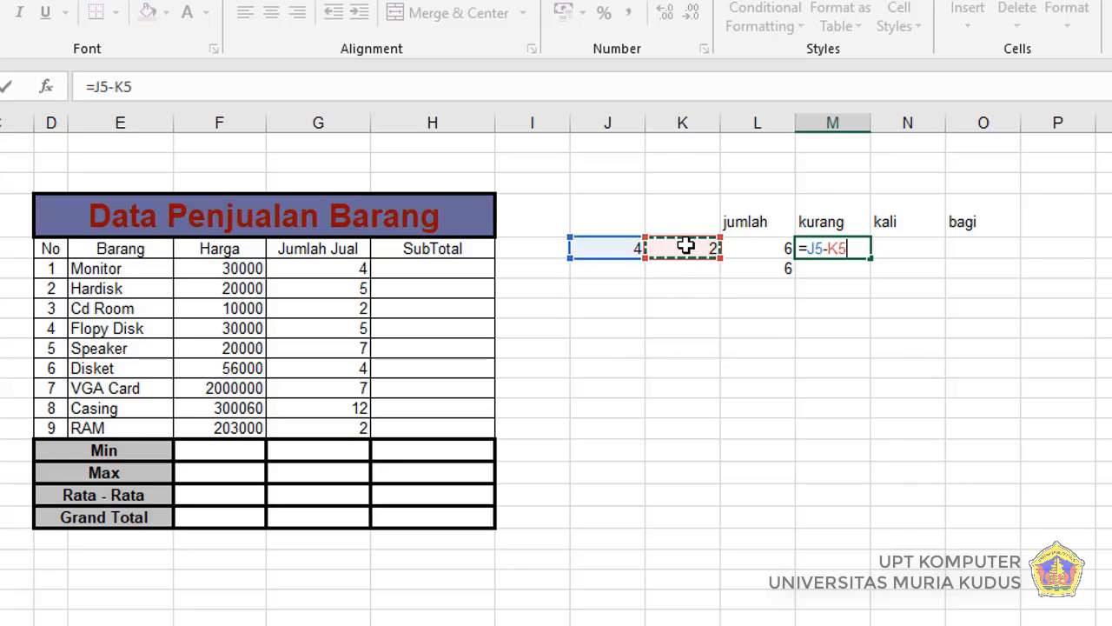
key("Return")
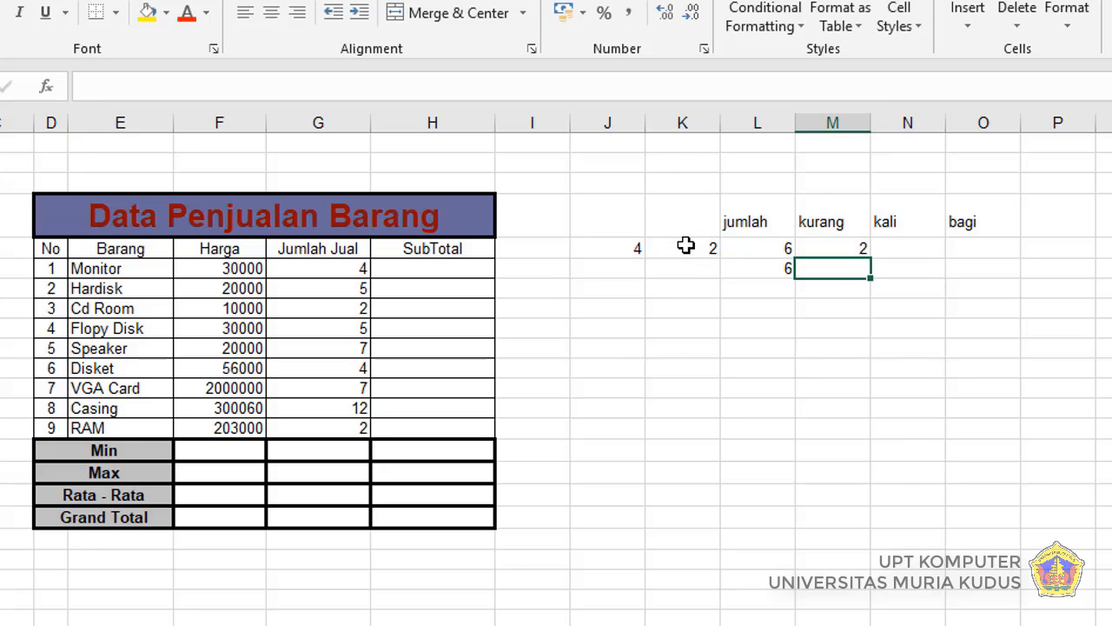
Step: Enter the multiplication formula =J5*K5 in cell N5 under the kali heading
left_click(897, 246)
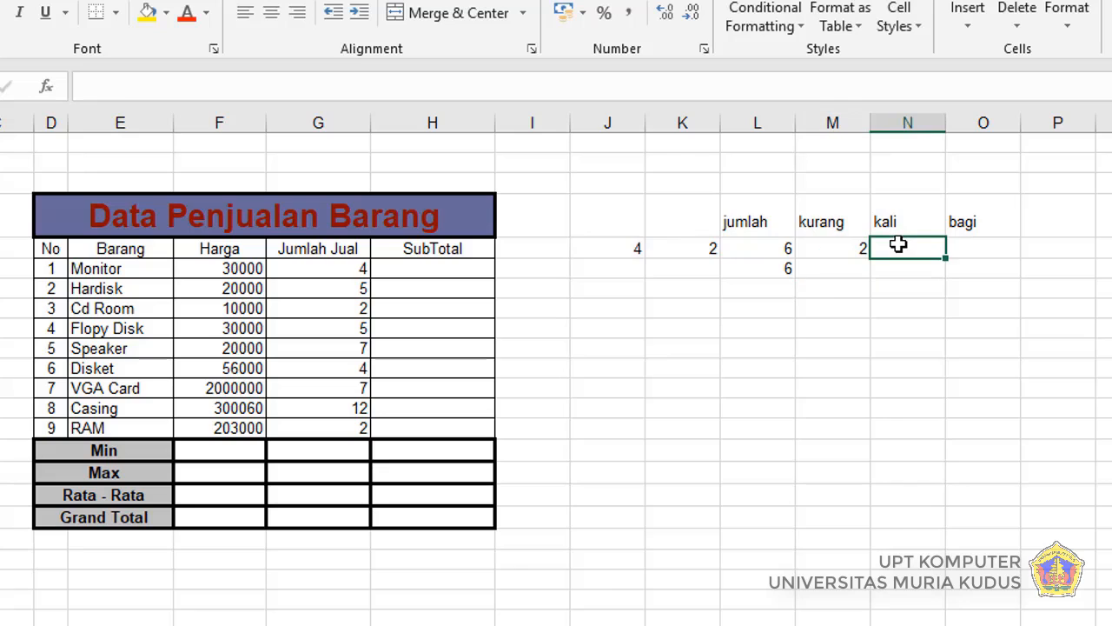
type("=")
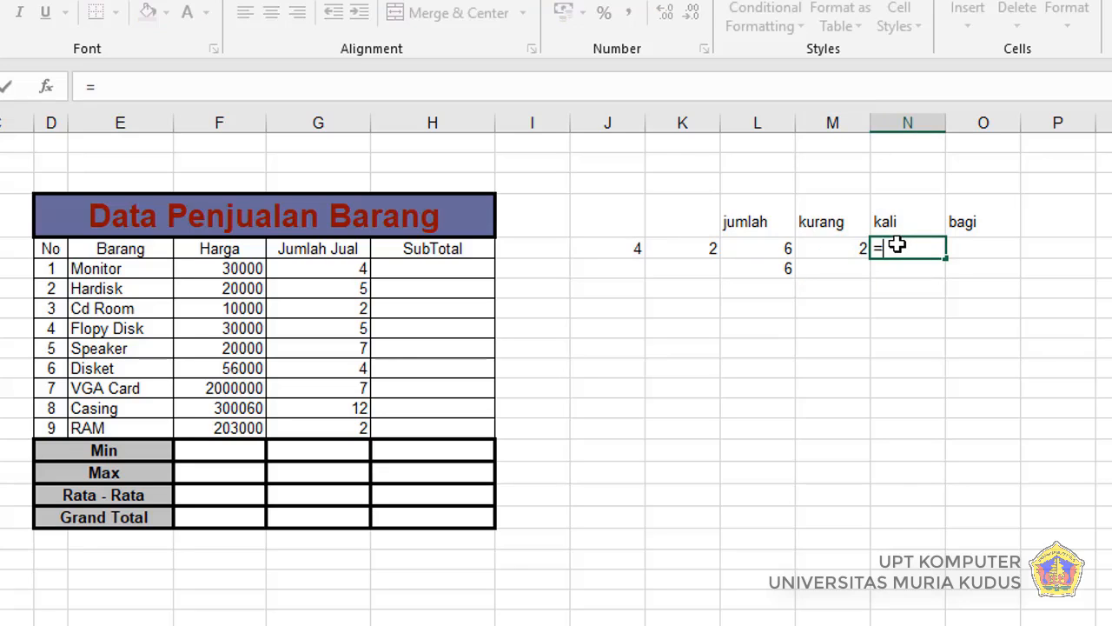
left_click(633, 245)
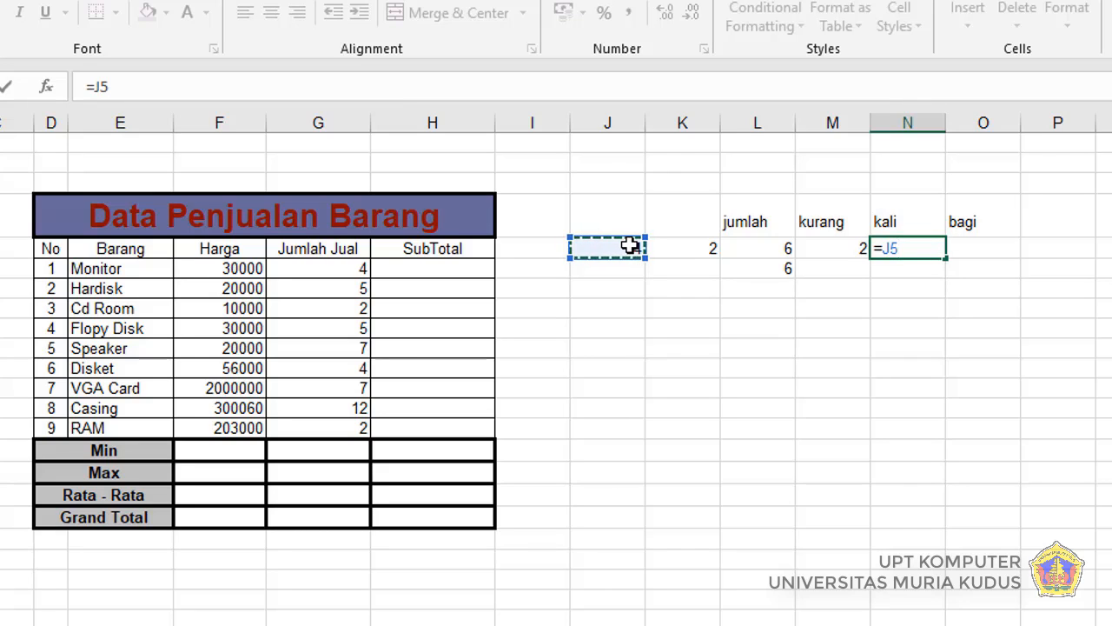
type("*")
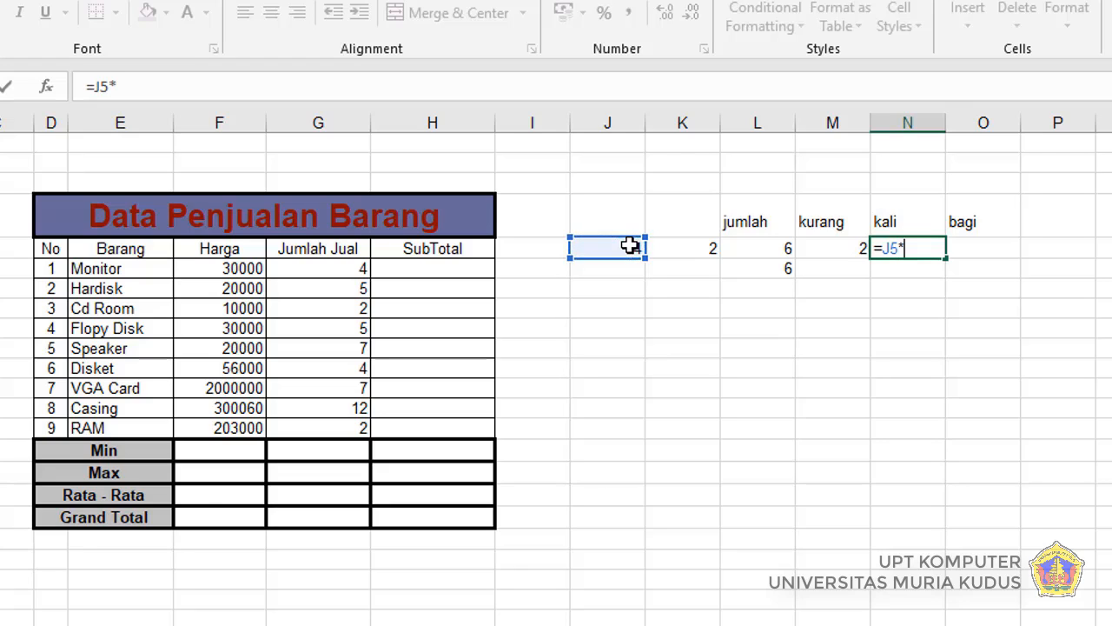
left_click(678, 250)
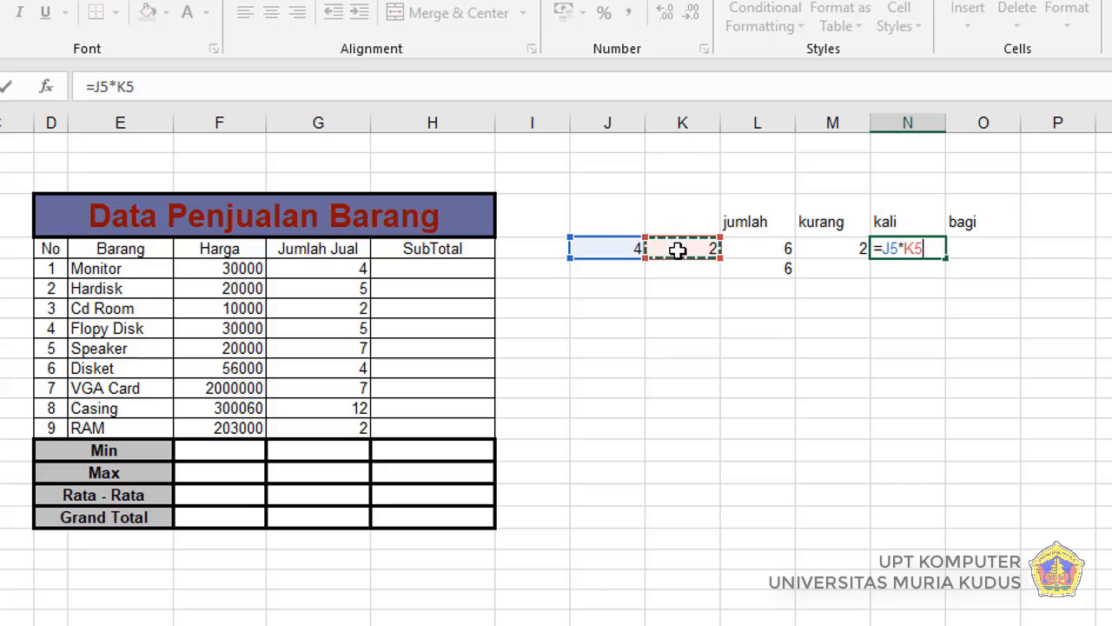
key("Return")
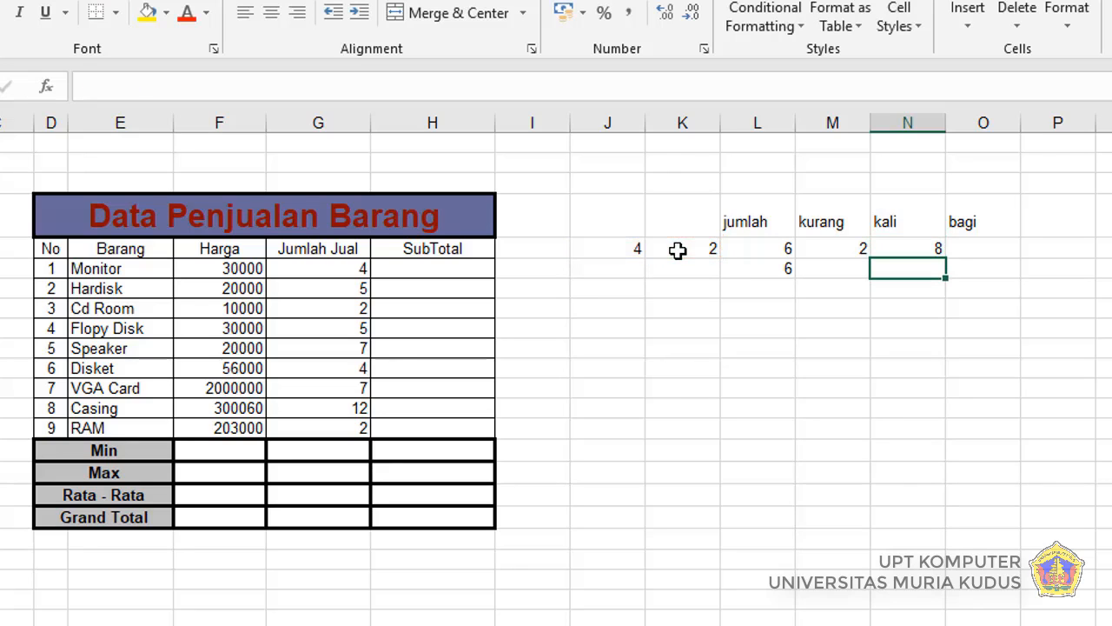
Step: Enter the division formula =J5/K5 in cell O5 under the bagi heading
left_click(967, 244)
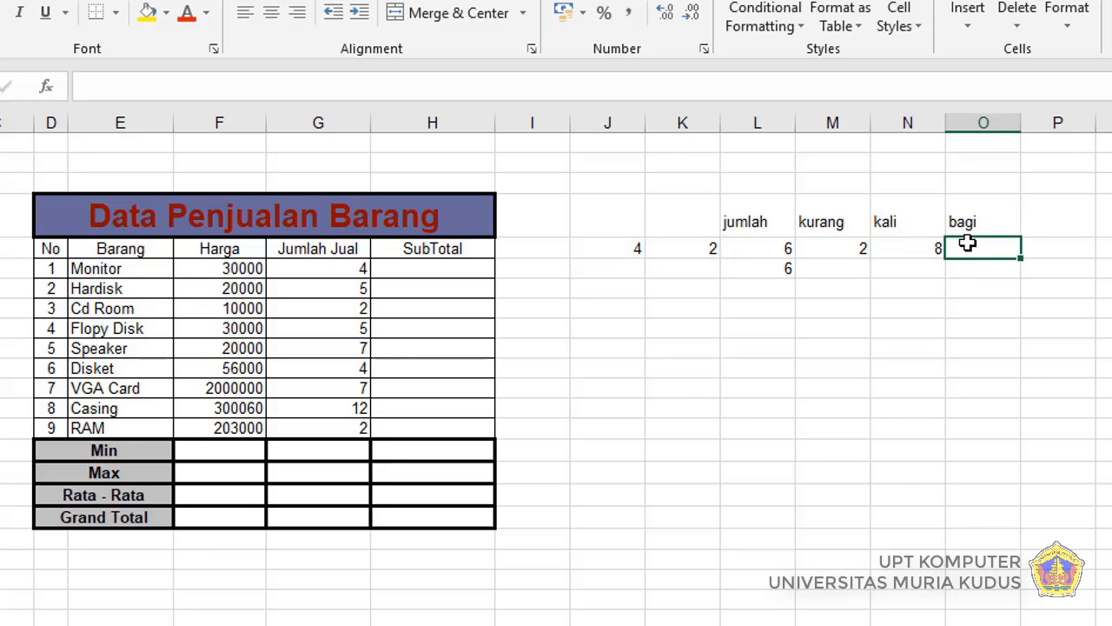
type("=")
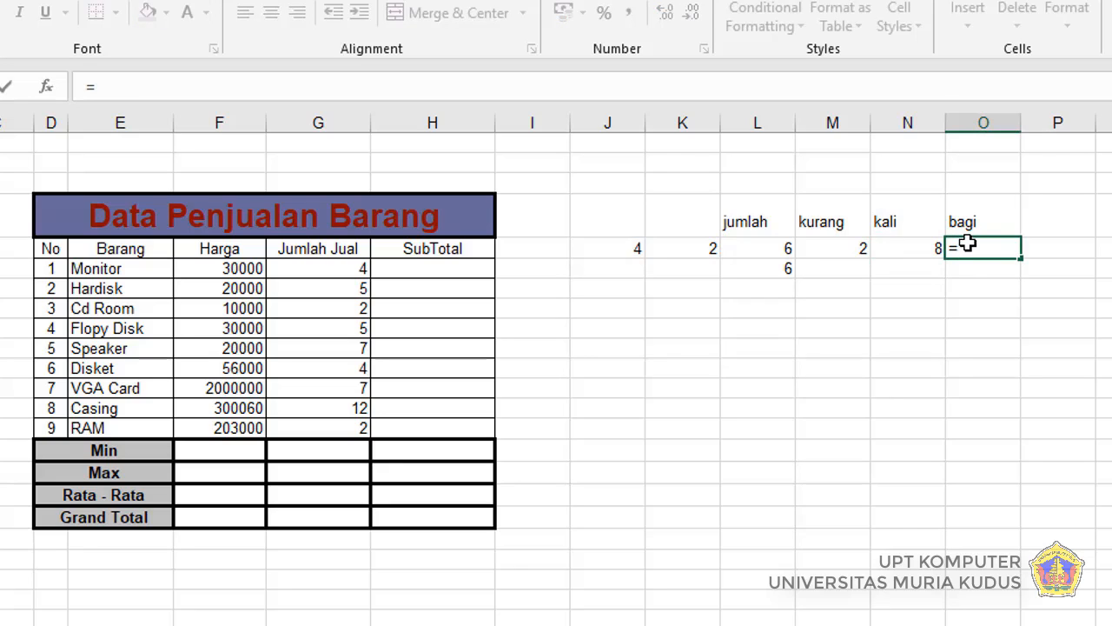
left_click(619, 248)
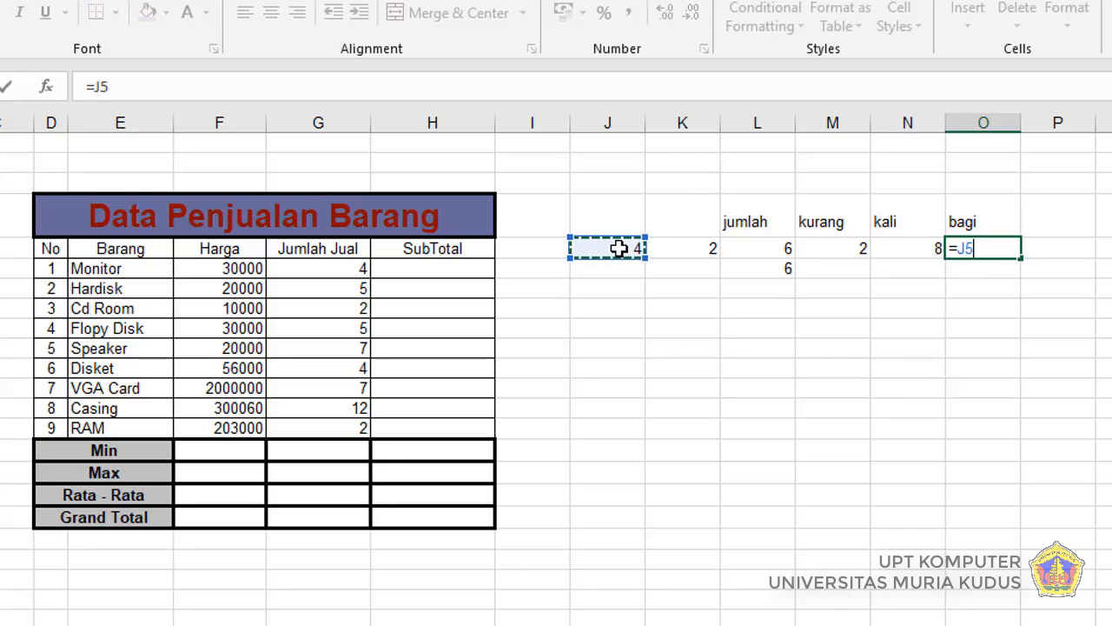
type("/")
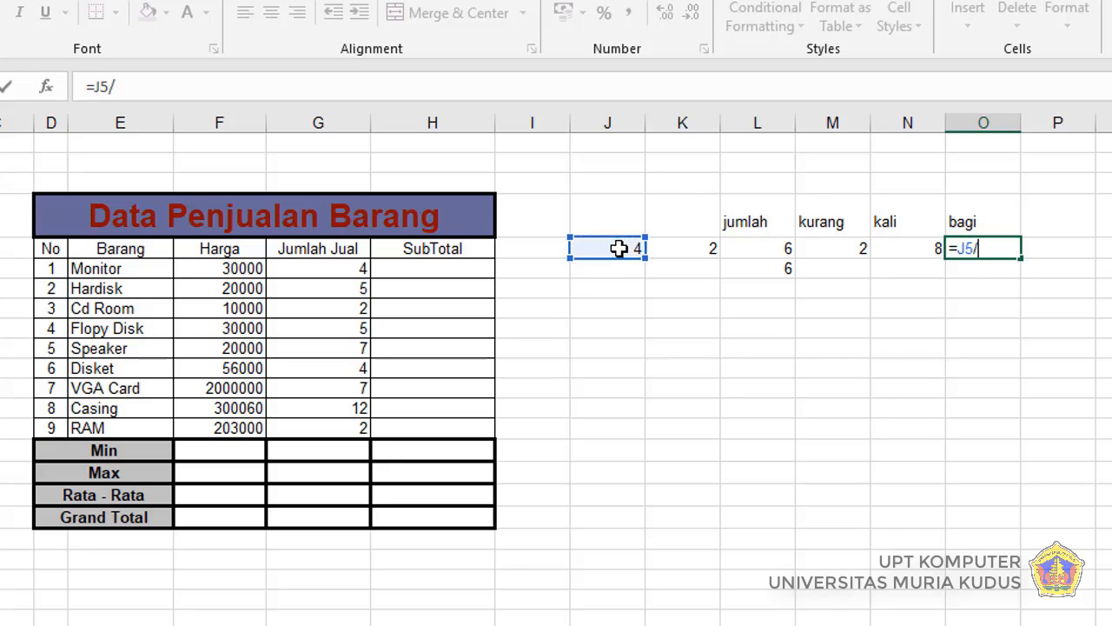
left_click(693, 247)
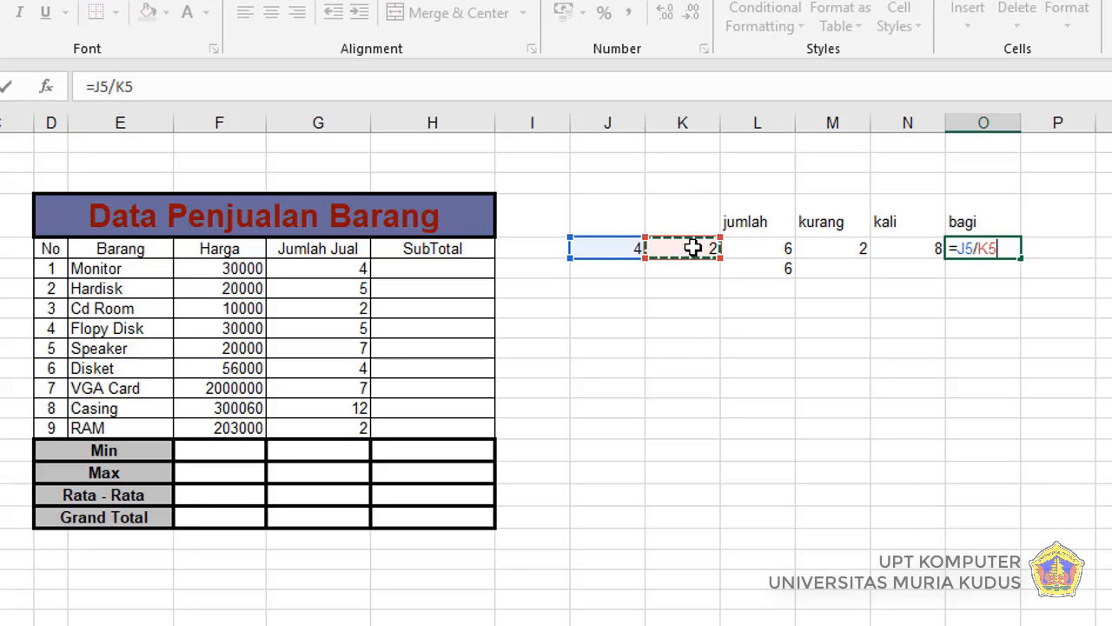
key("Return")
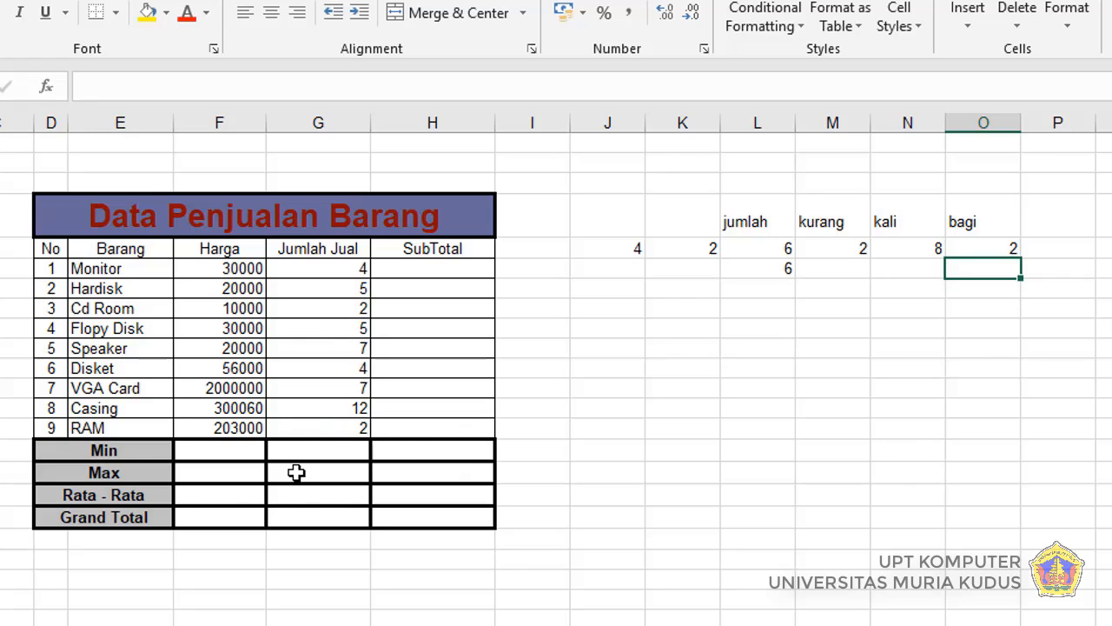
Step: Enter the formula =F6*G6 in cell H6 to multiply Harga by Jumlah Jual for the Monitor row's SubTotal
left_click(441, 270)
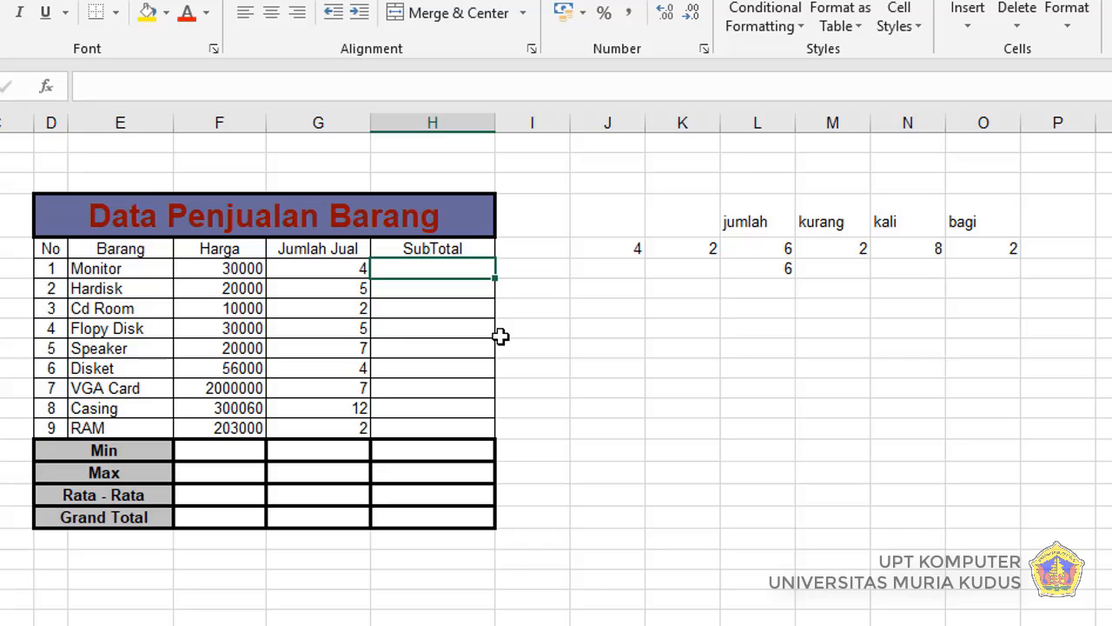
left_click(233, 250)
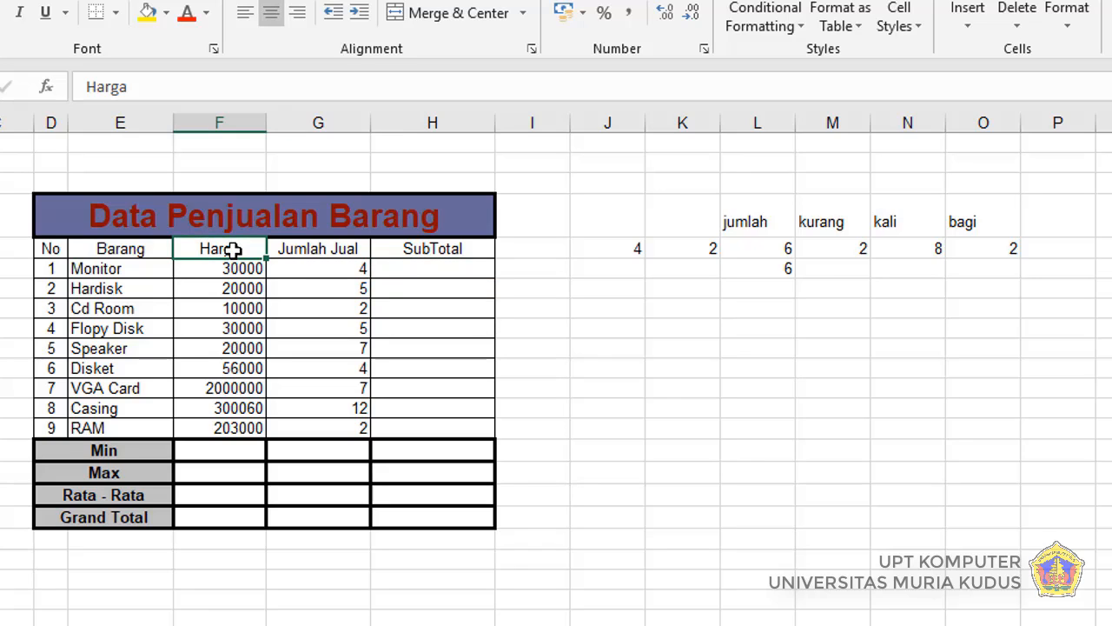
left_click(335, 253)
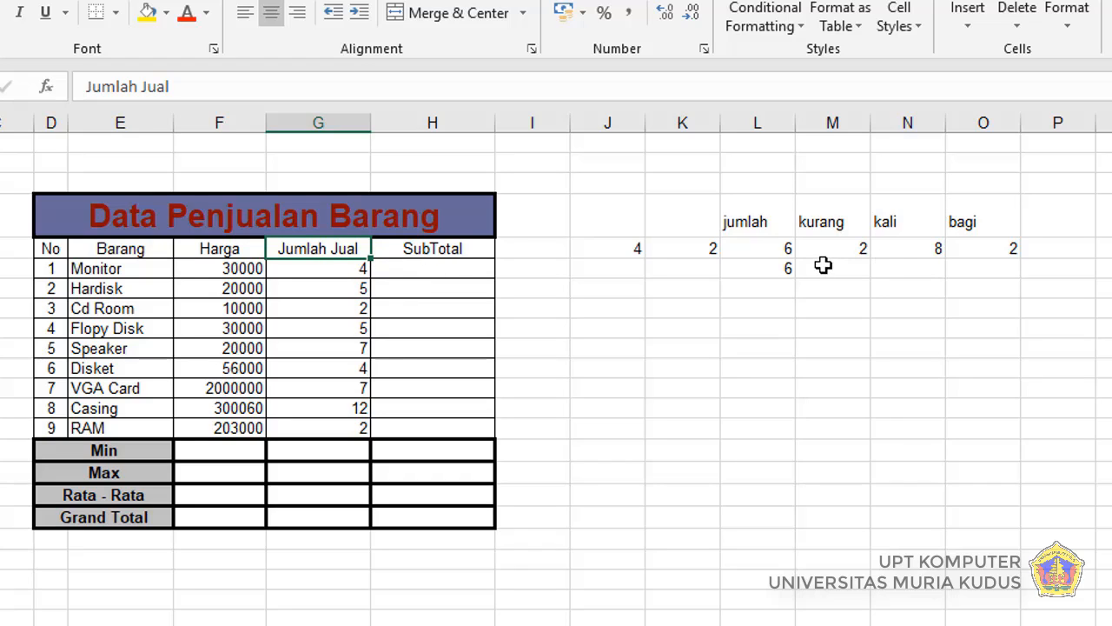
left_click(425, 271)
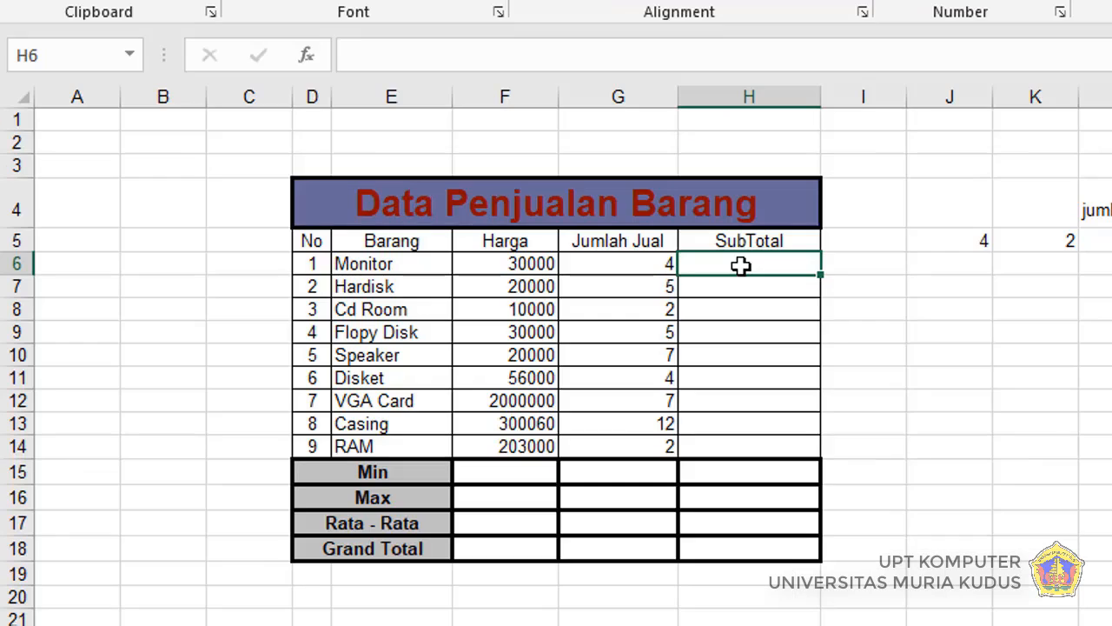
type("=")
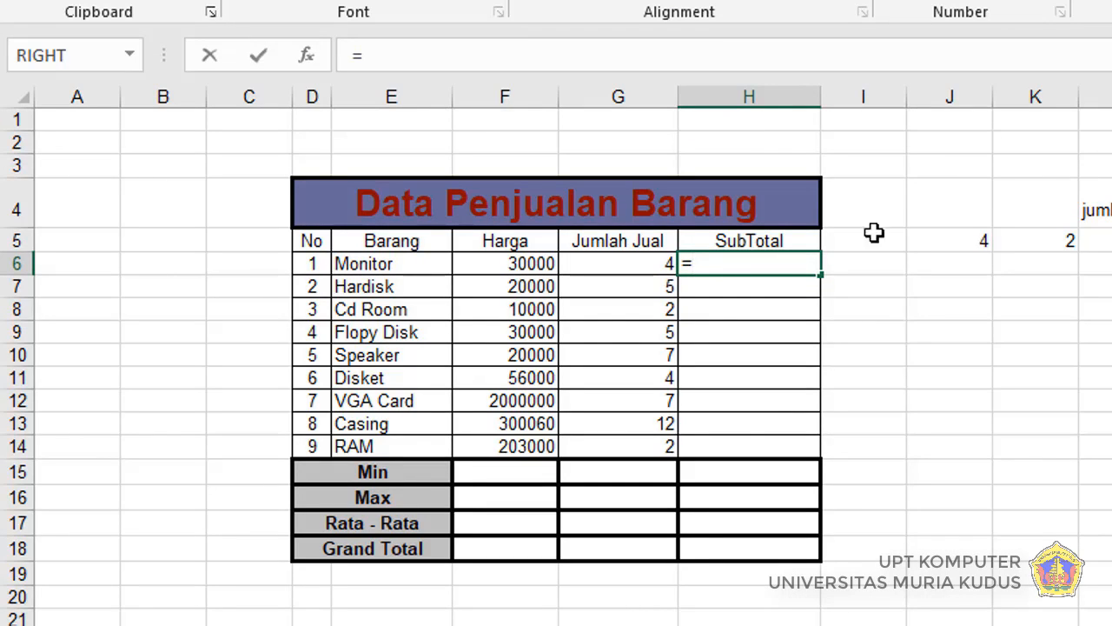
left_click(499, 267)
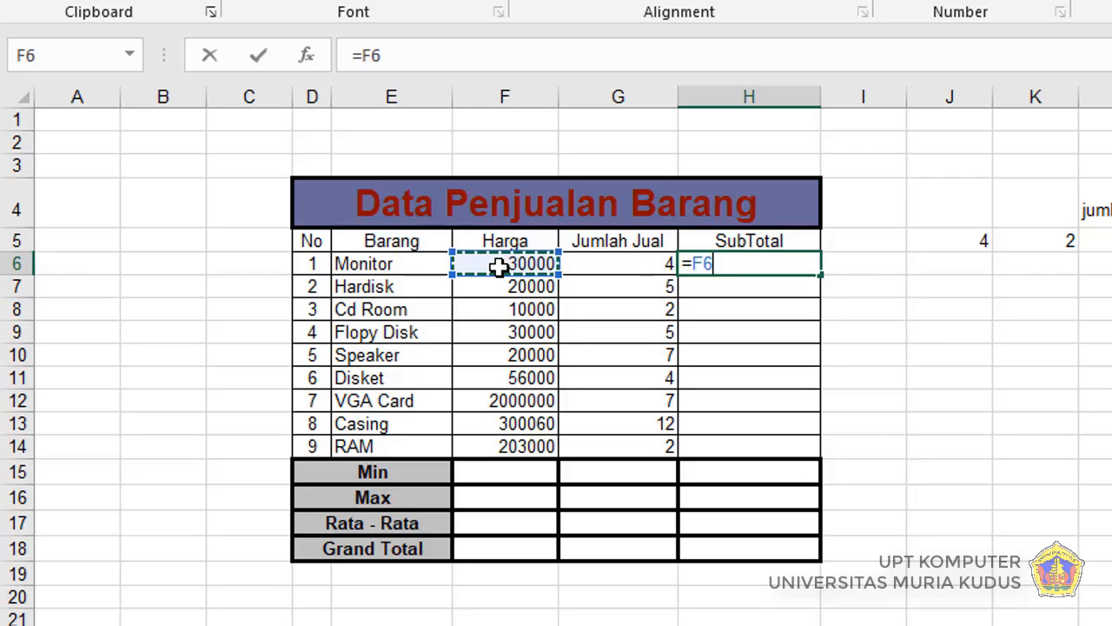
type("*")
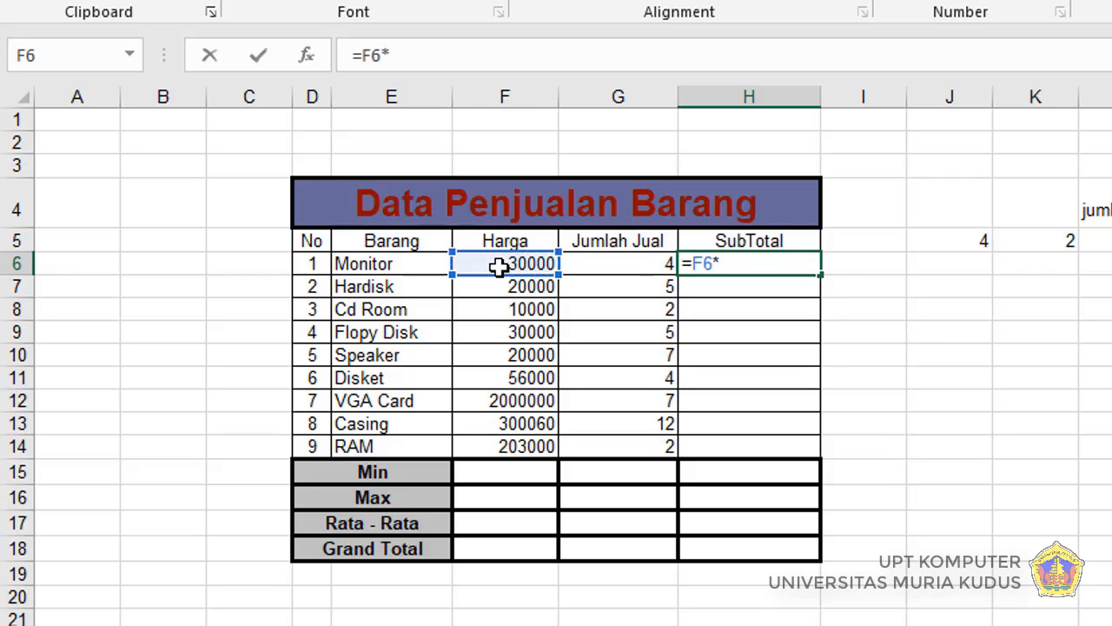
left_click(615, 263)
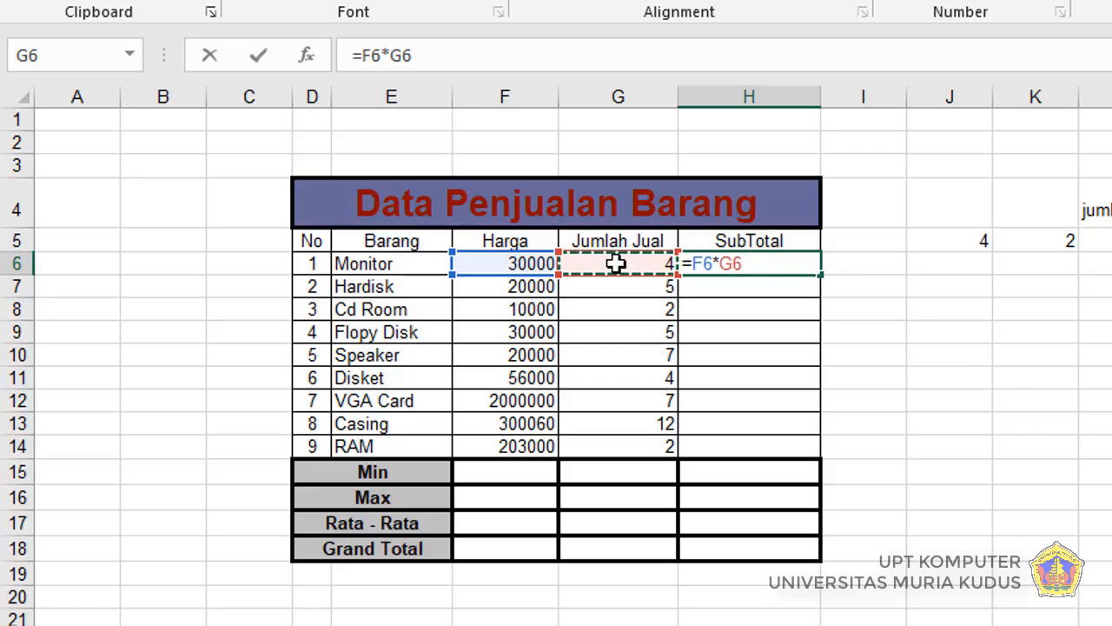
key("Return")
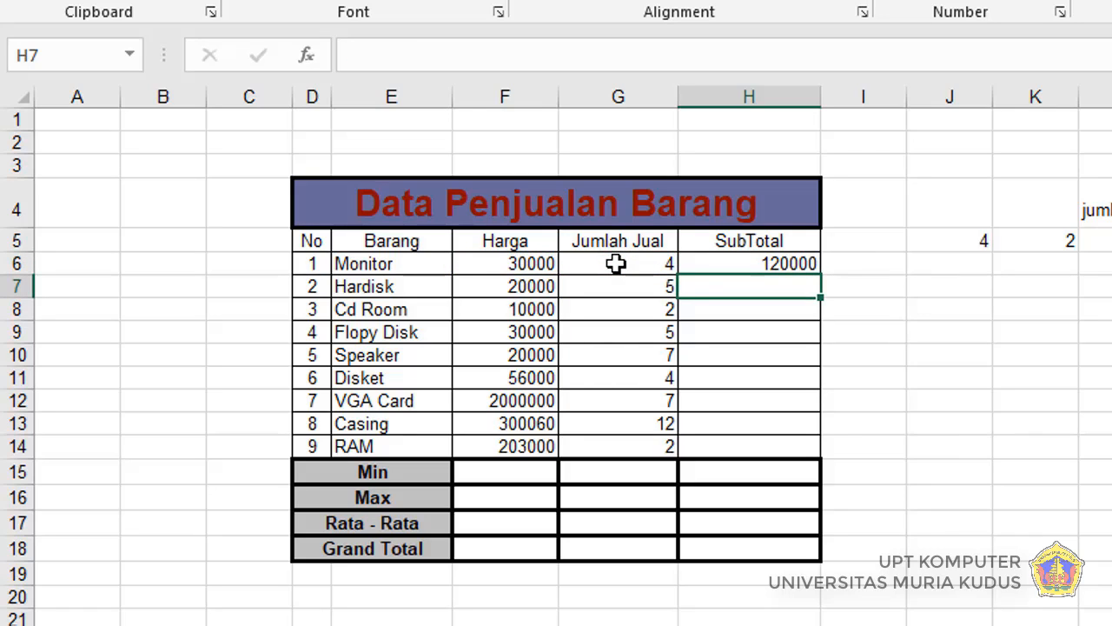
Step: Fill the SubTotal formula from H6 down through H14 for the remaining items, then reselect H6
left_click(763, 266)
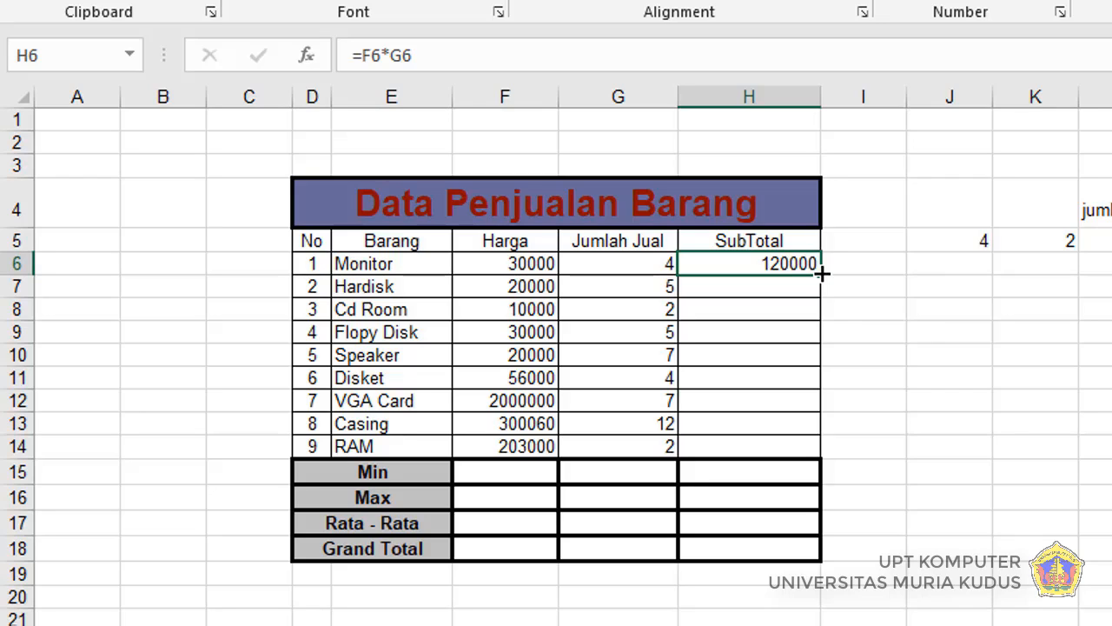
left_click_drag(821, 273, 817, 373)
left_click_drag(814, 423, 816, 458)
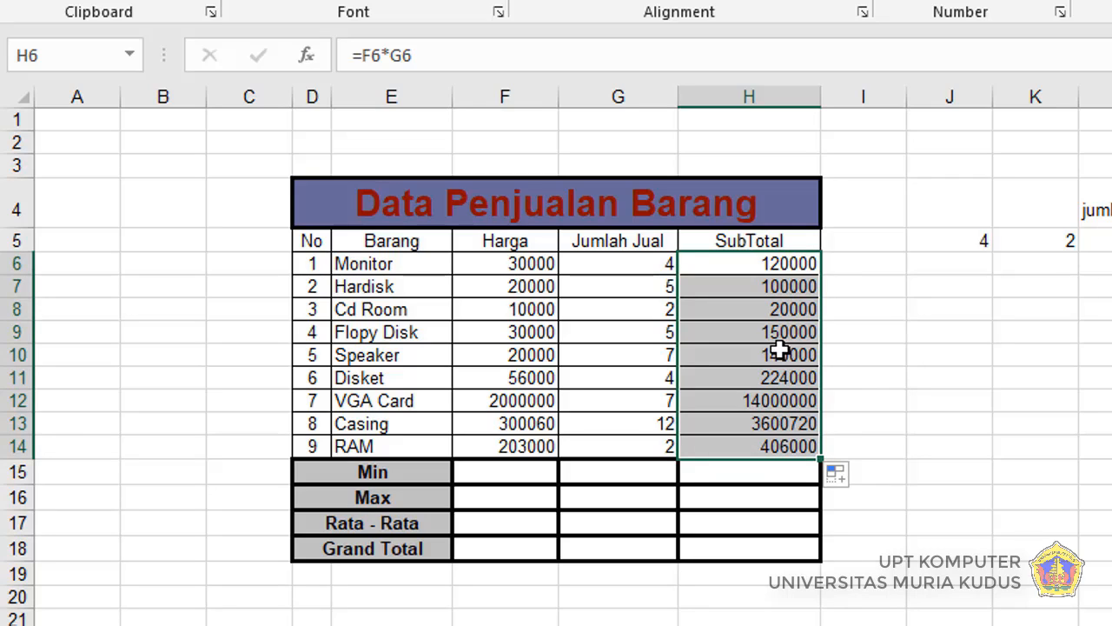
left_click(782, 269)
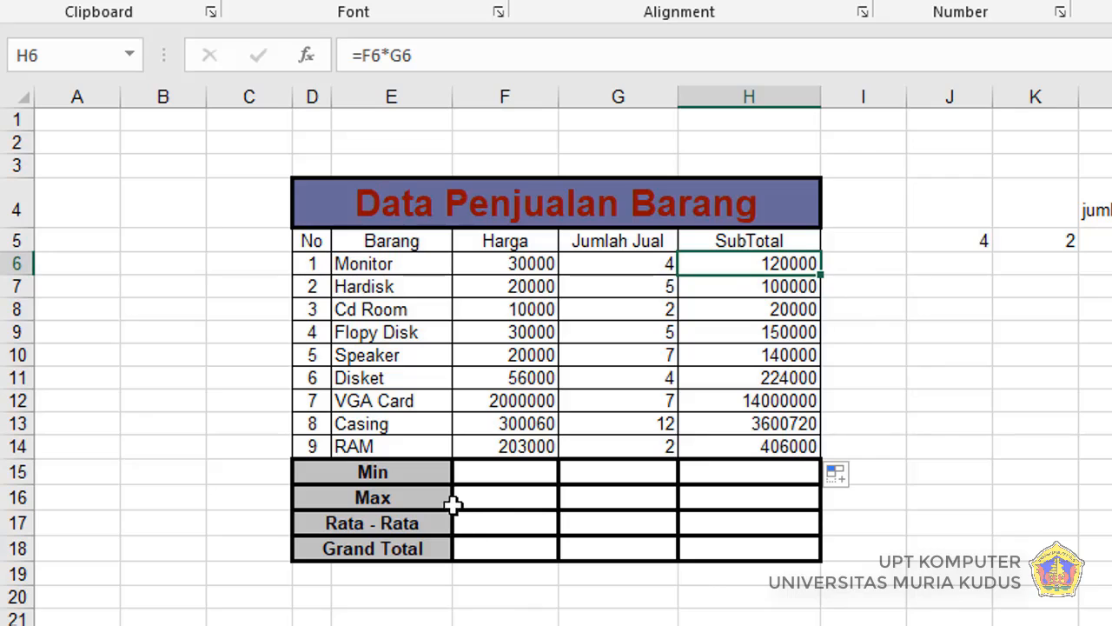
Step: Examine the Min, Max, Rata - Rata and Grand Total labels and the Harga, Jumlah Jual and SubTotal columns they summarise
left_click(410, 471)
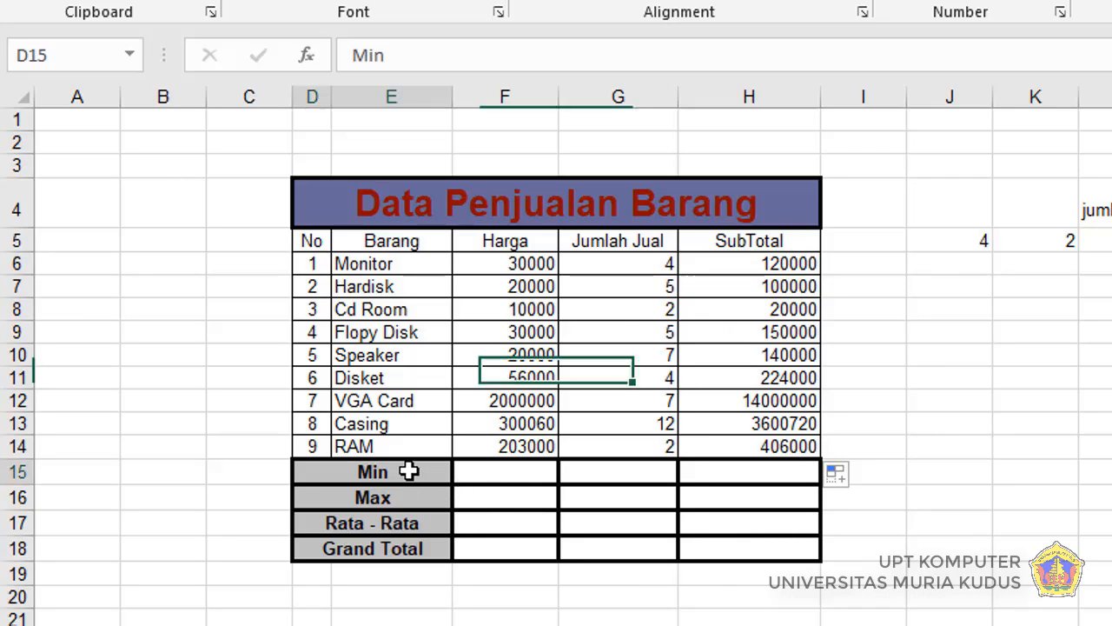
left_click(408, 495)
left_click(404, 522)
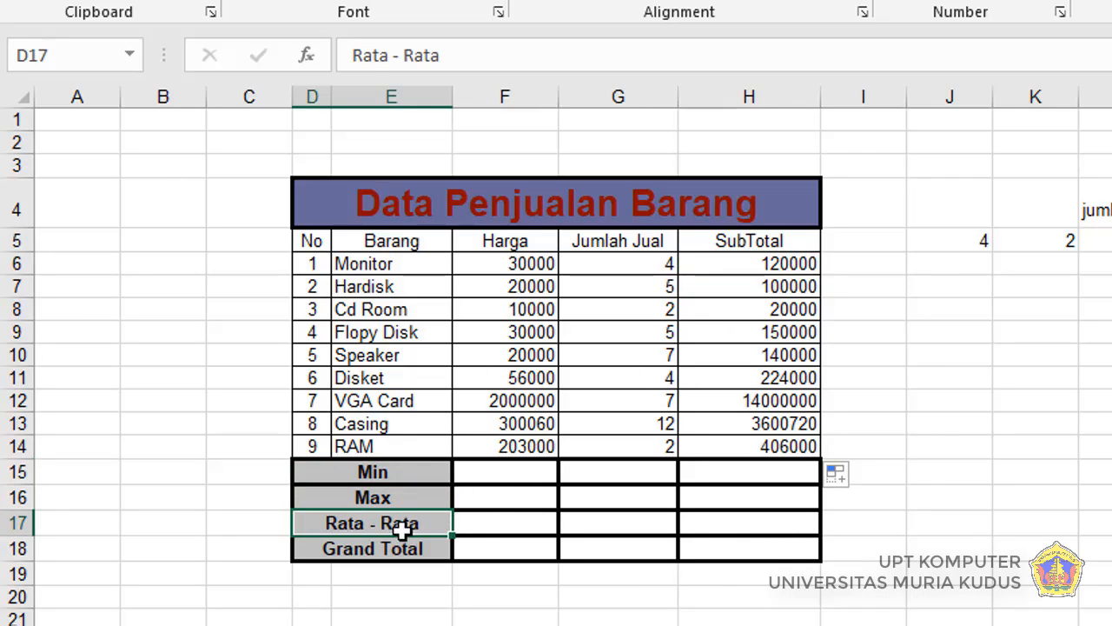
left_click(400, 544)
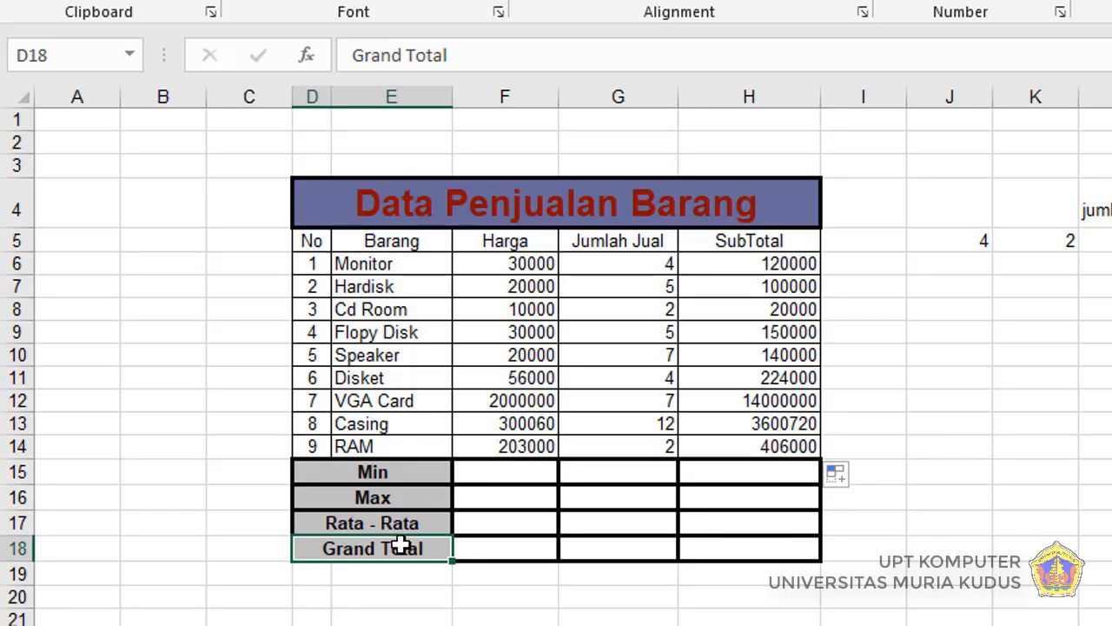
left_click(411, 471)
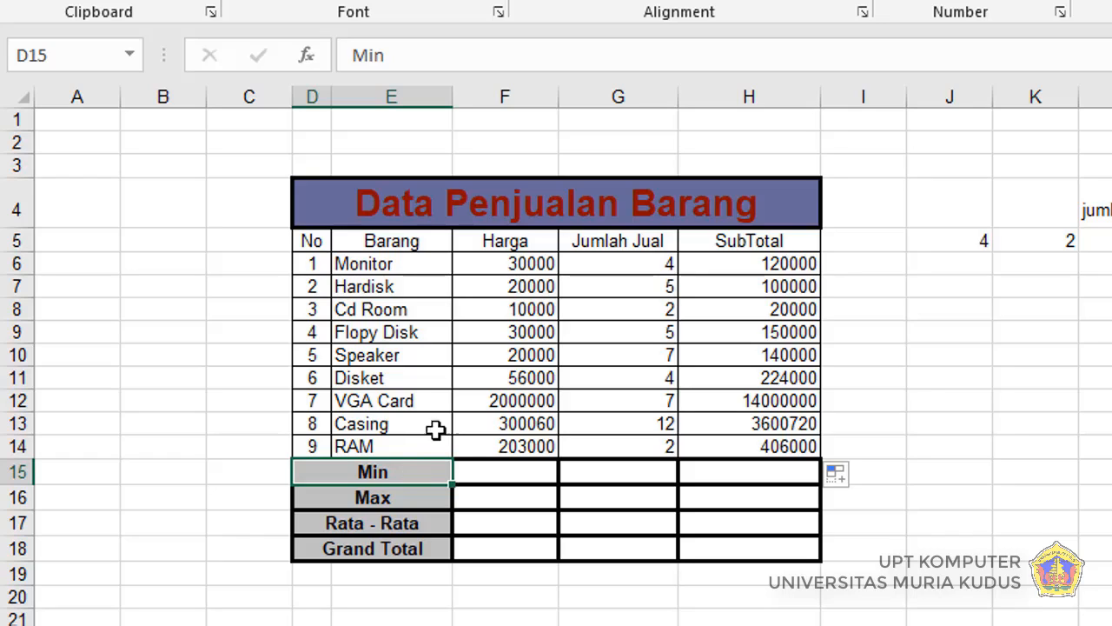
left_click(517, 262)
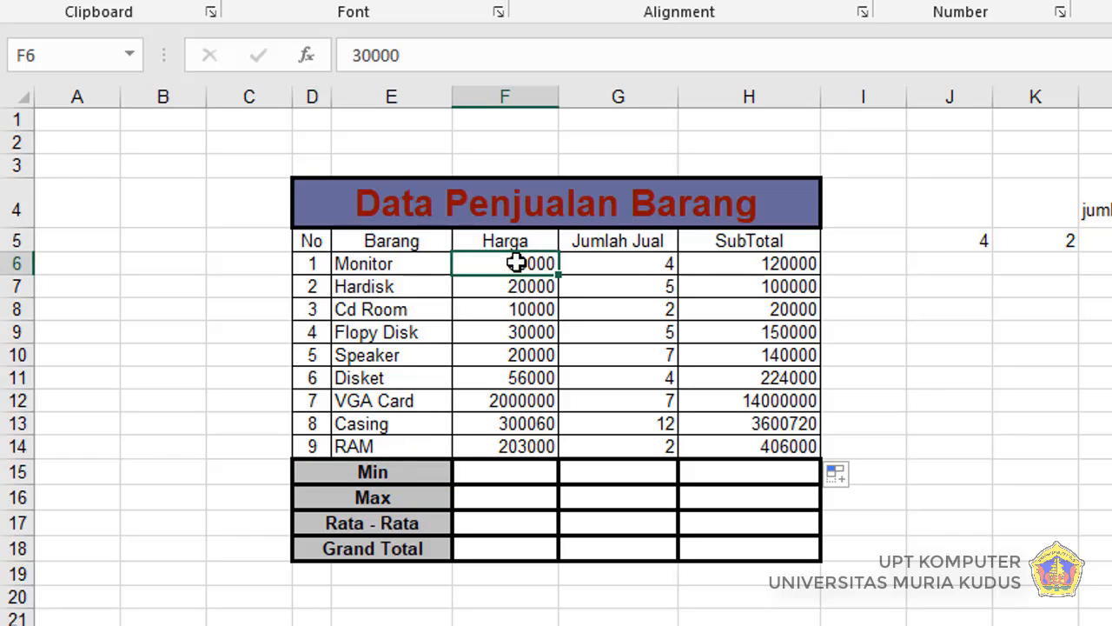
left_click_drag(517, 262, 516, 354)
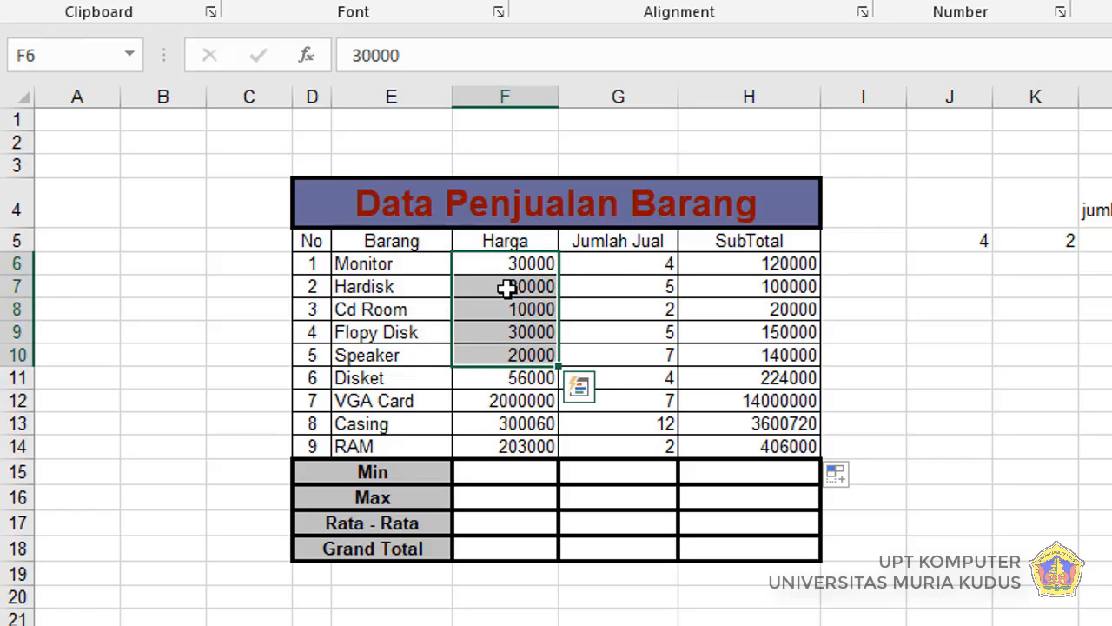
left_click(510, 270)
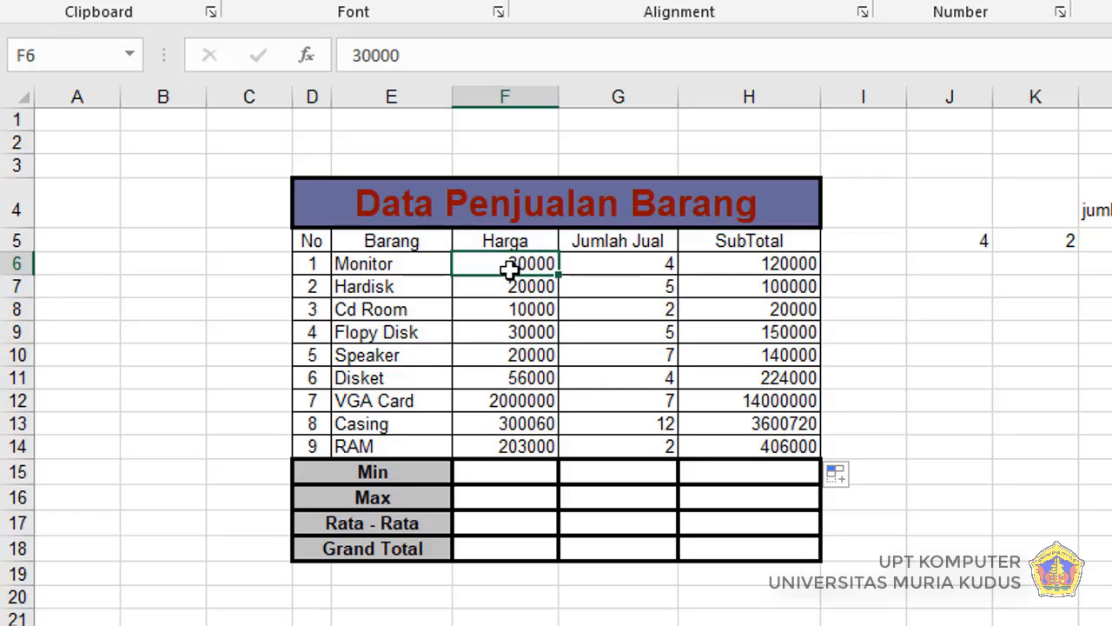
left_click(512, 448)
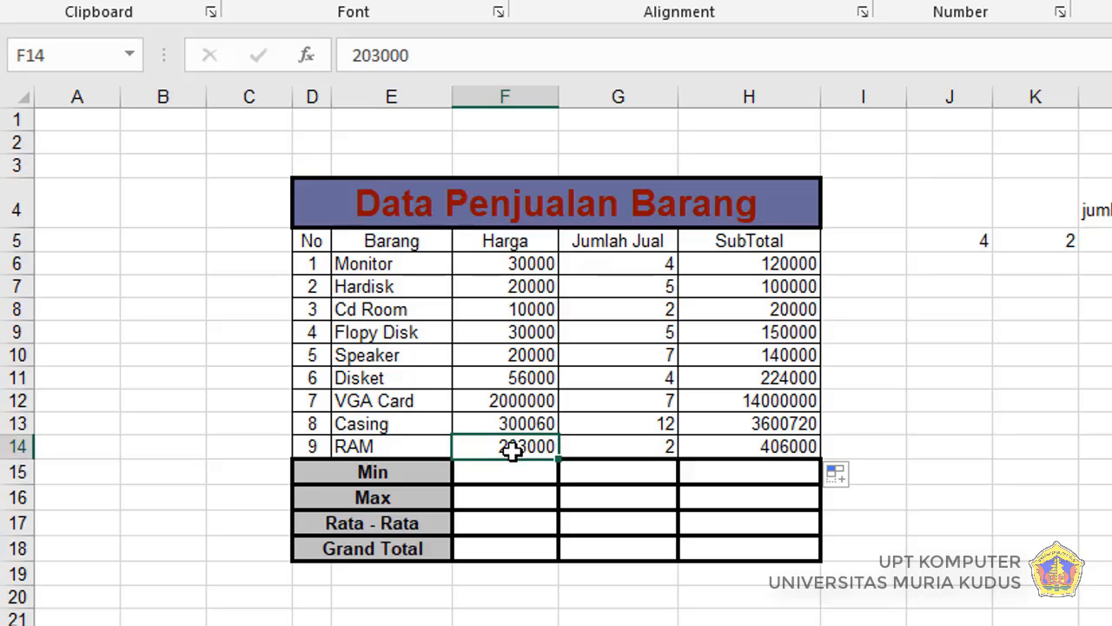
left_click(636, 265)
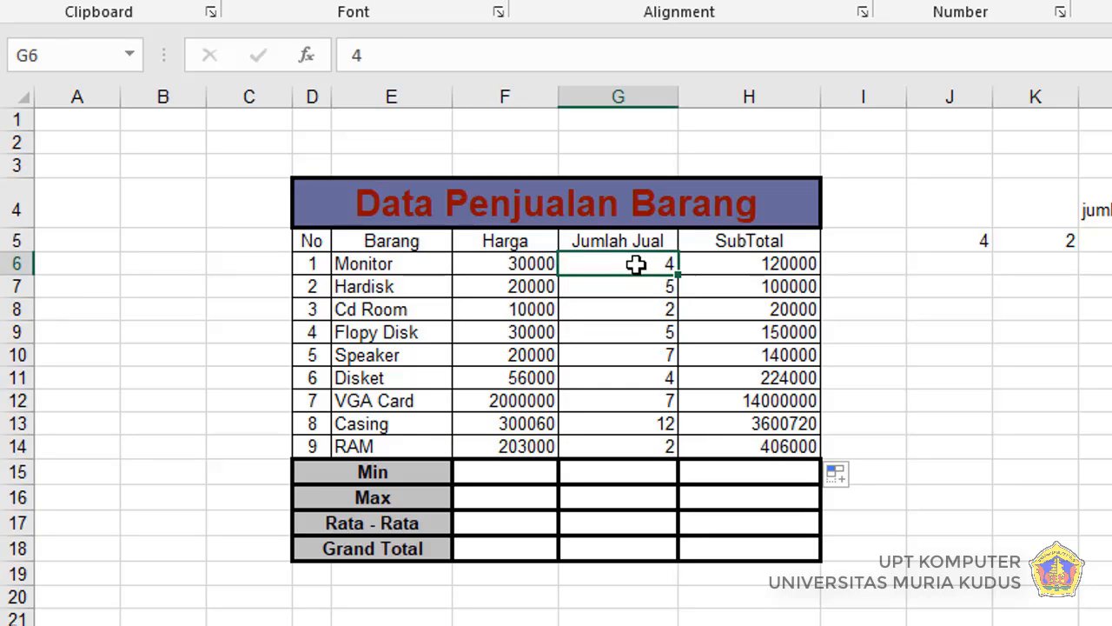
left_click(766, 265)
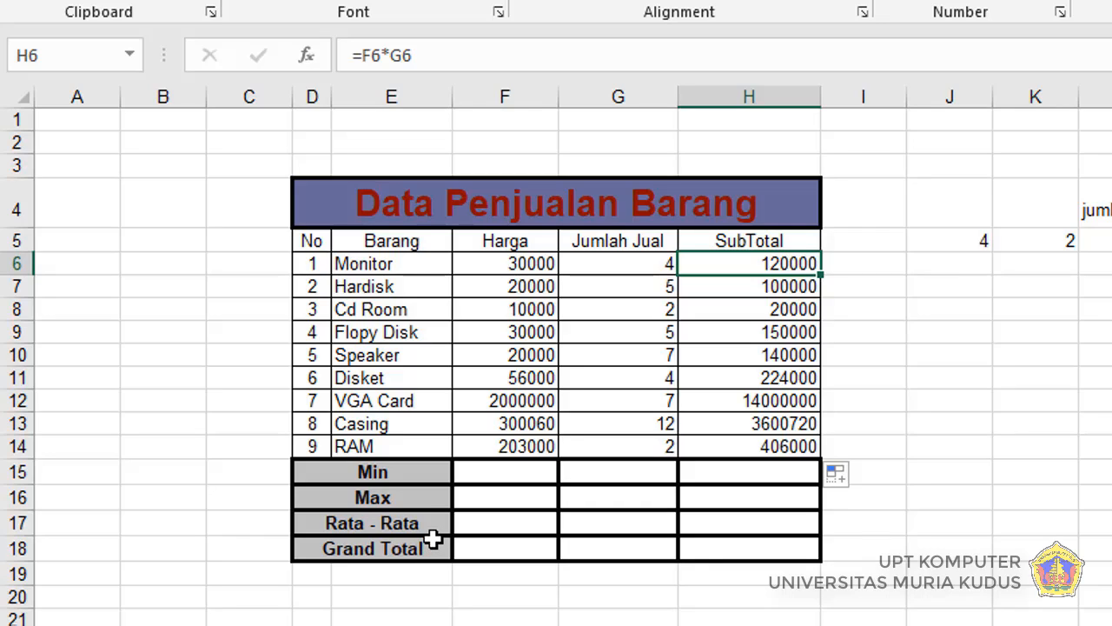
Step: Enter the formula =MIN(F6:F14) in cell F15 for the Harga column's Min, then check it against F8
left_click(504, 475)
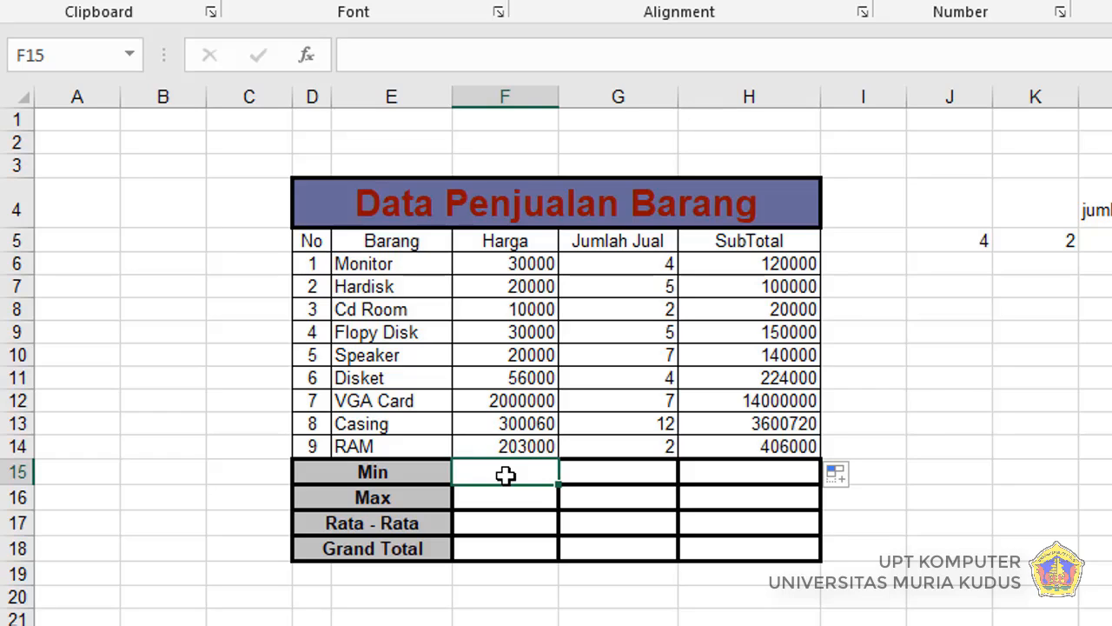
type("=")
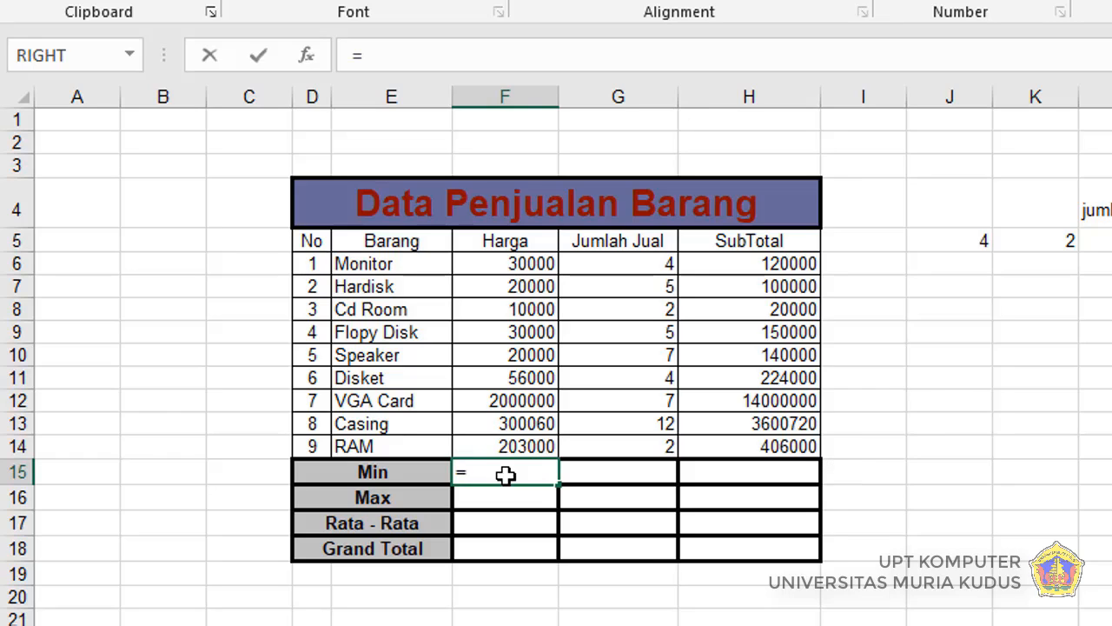
type("min")
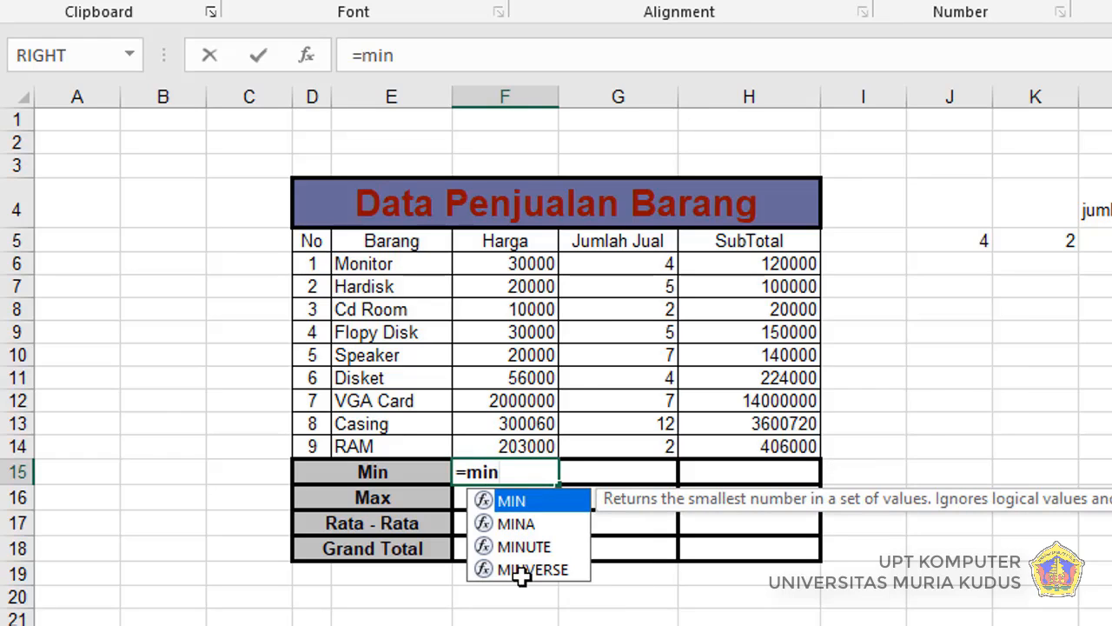
double_click(539, 503)
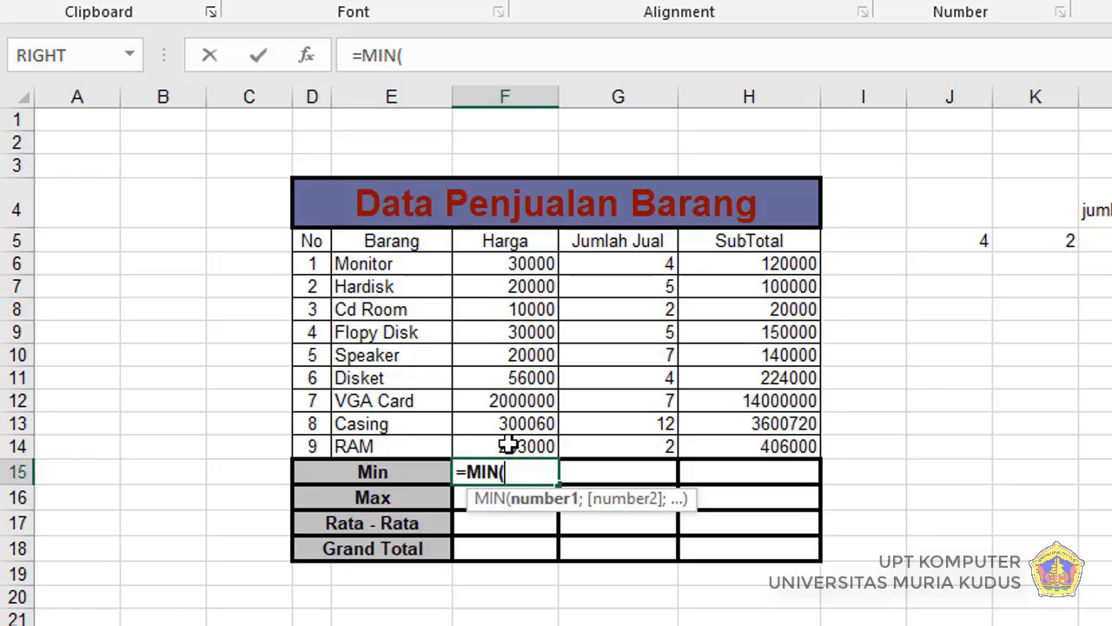
left_click(500, 265)
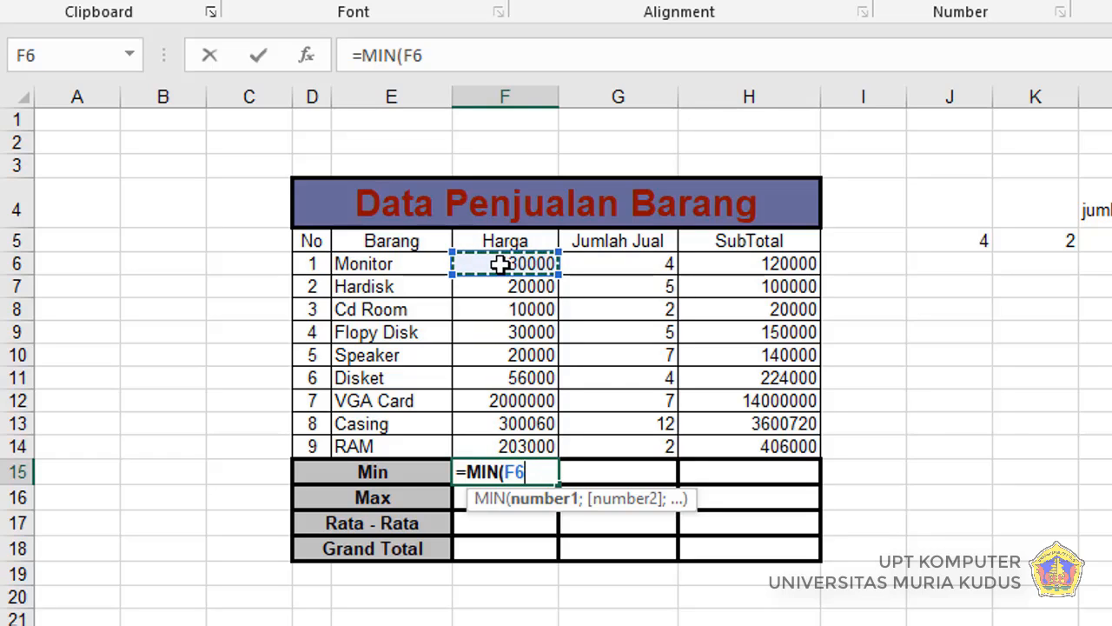
left_click_drag(500, 265, 510, 443)
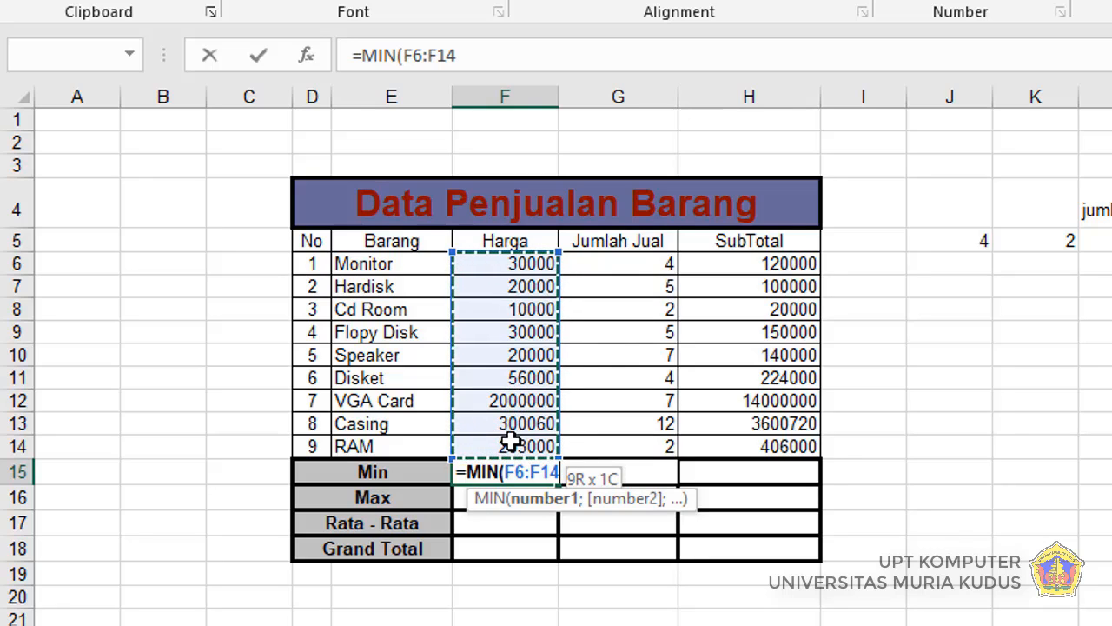
left_click_drag(510, 443, 510, 443)
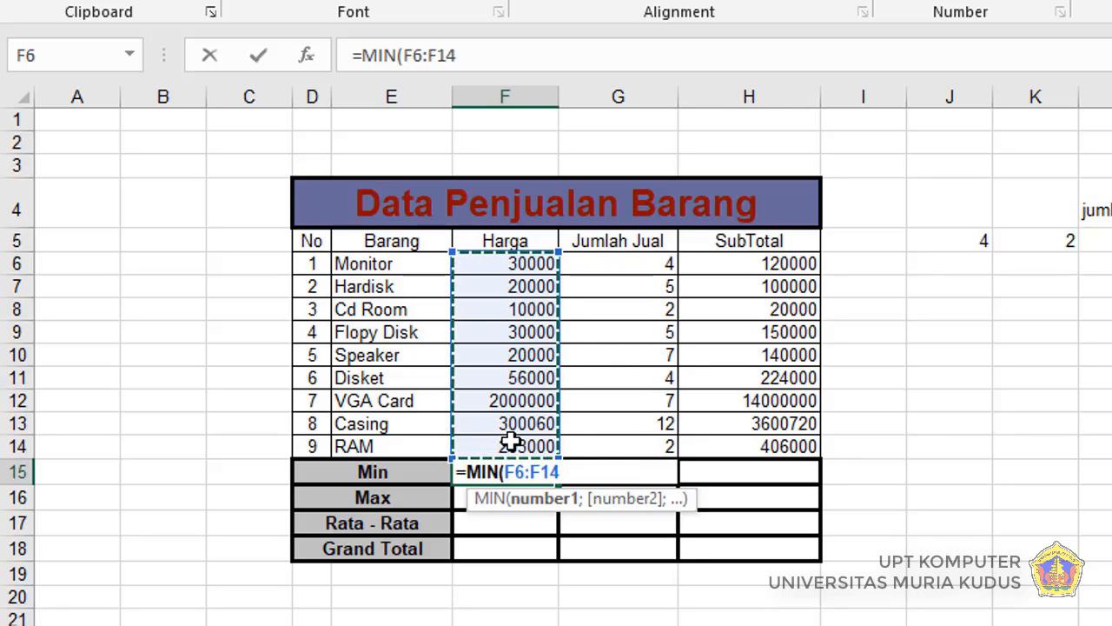
key("Return")
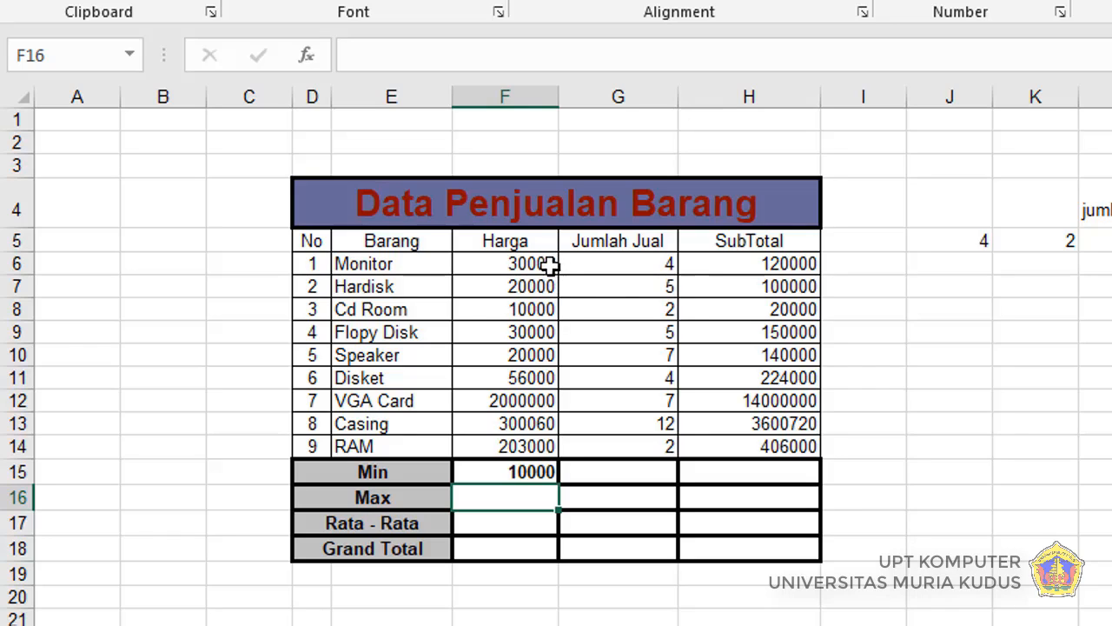
left_click(545, 311)
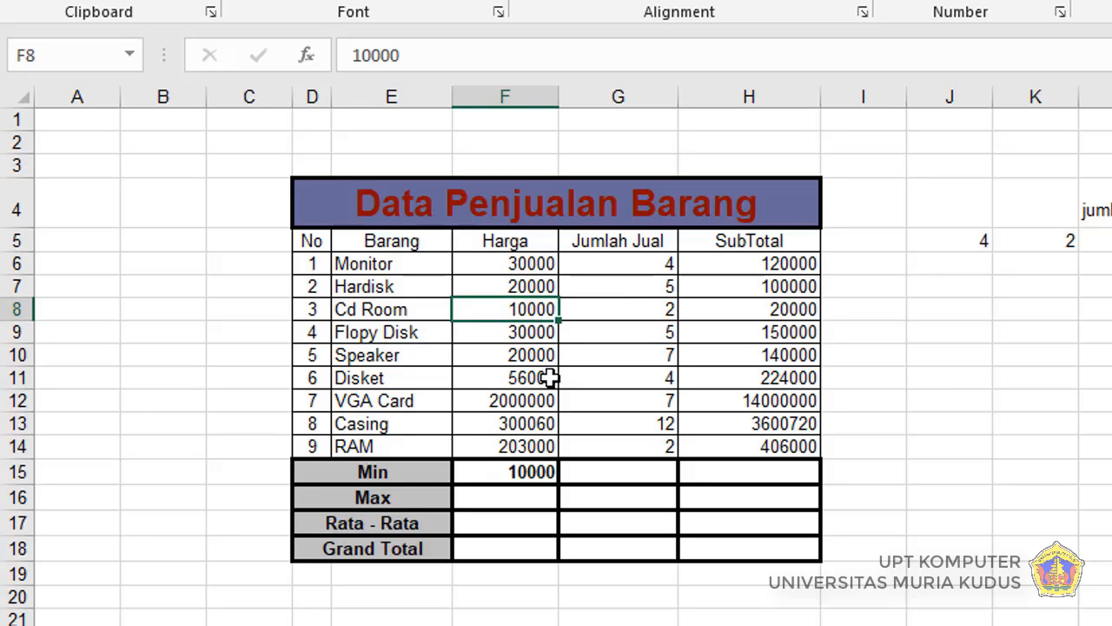
Step: Fill the Min formula from F15 across through H15, then check the copied formulas in G15 and H15
left_click(532, 476)
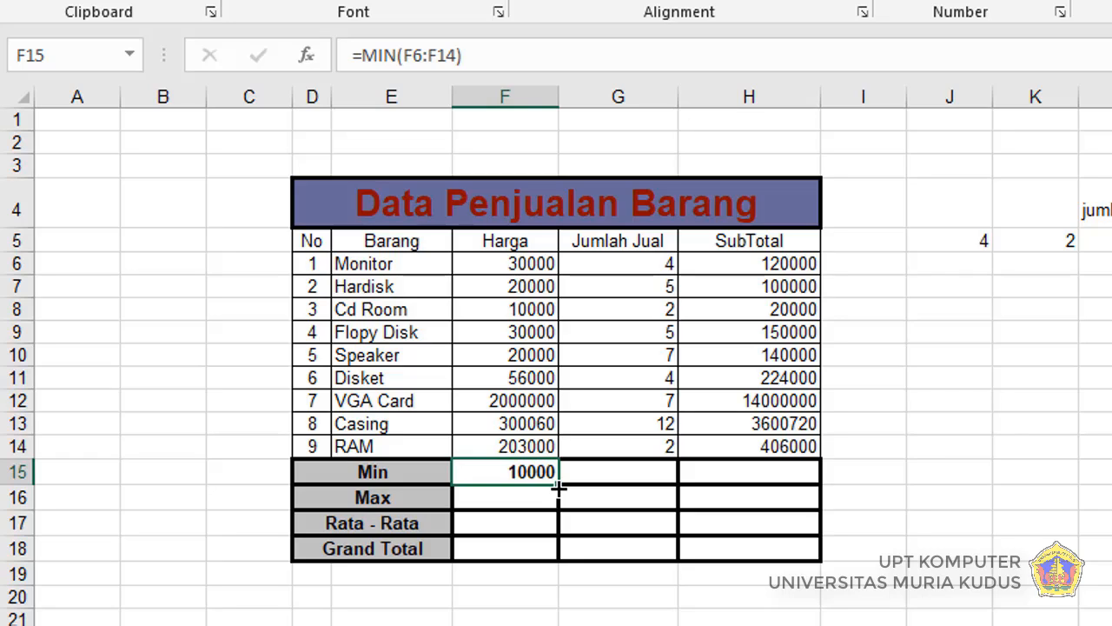
left_click_drag(558, 488, 821, 476)
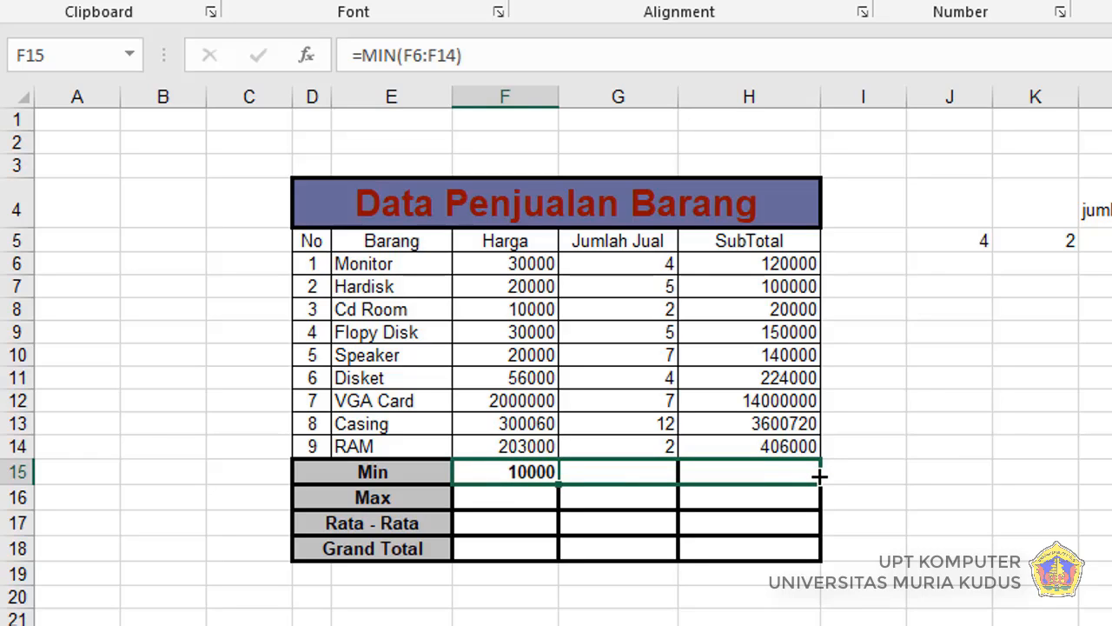
left_click_drag(820, 476, 820, 476)
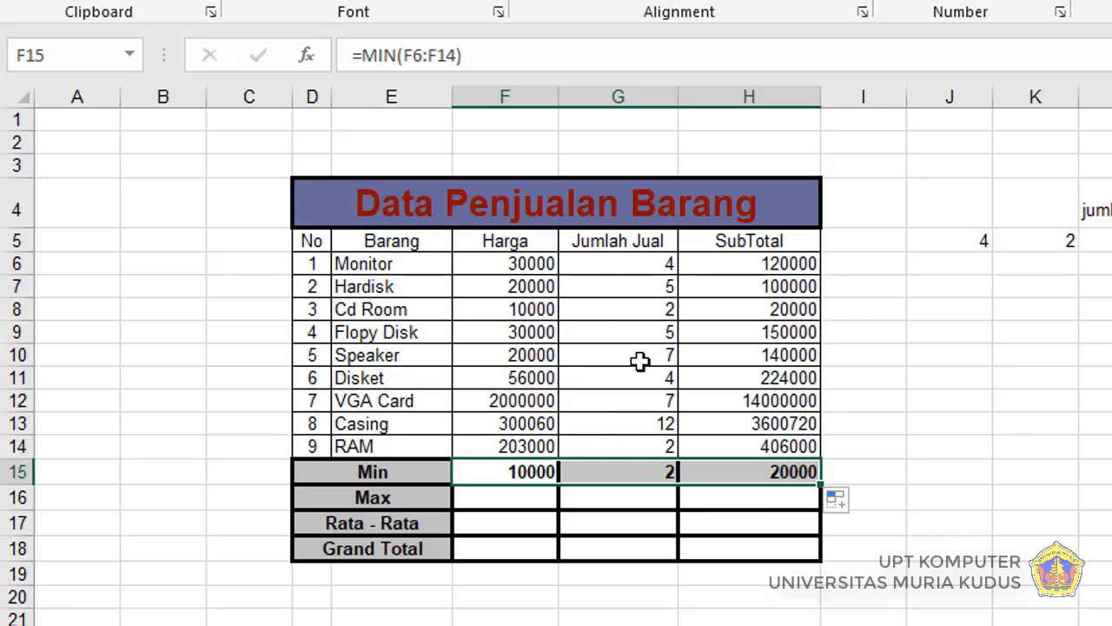
left_click(651, 313)
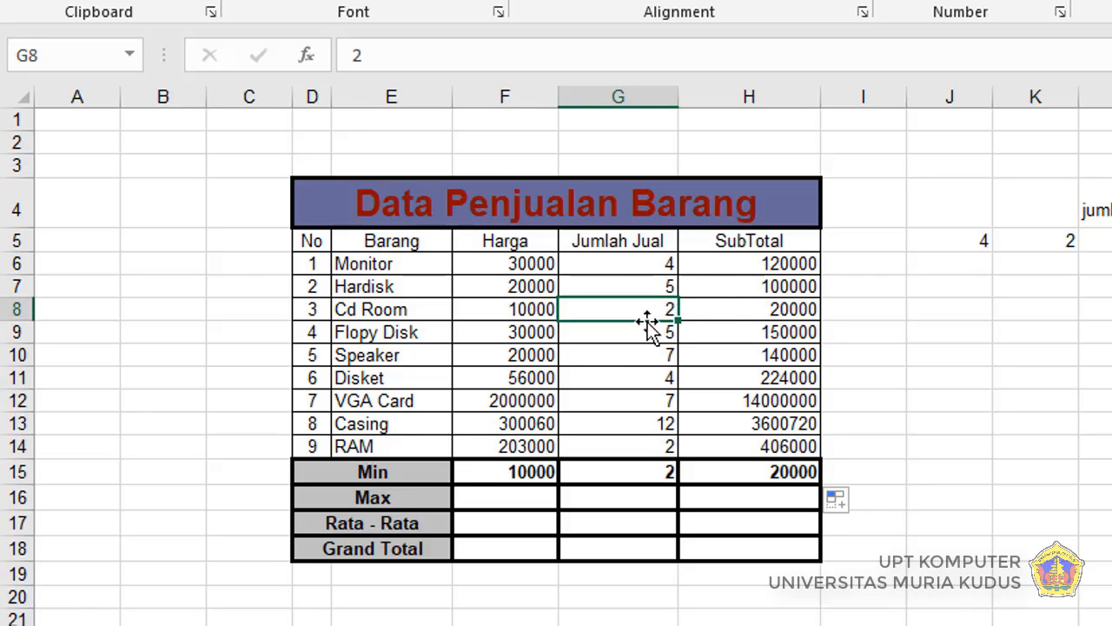
left_click(650, 469)
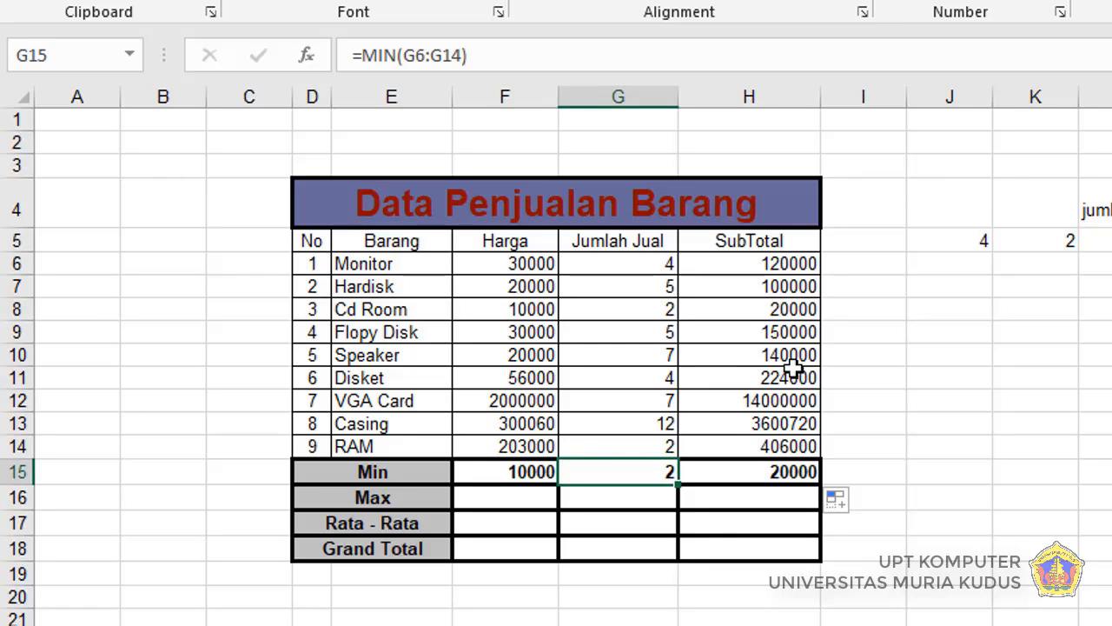
left_click(765, 475)
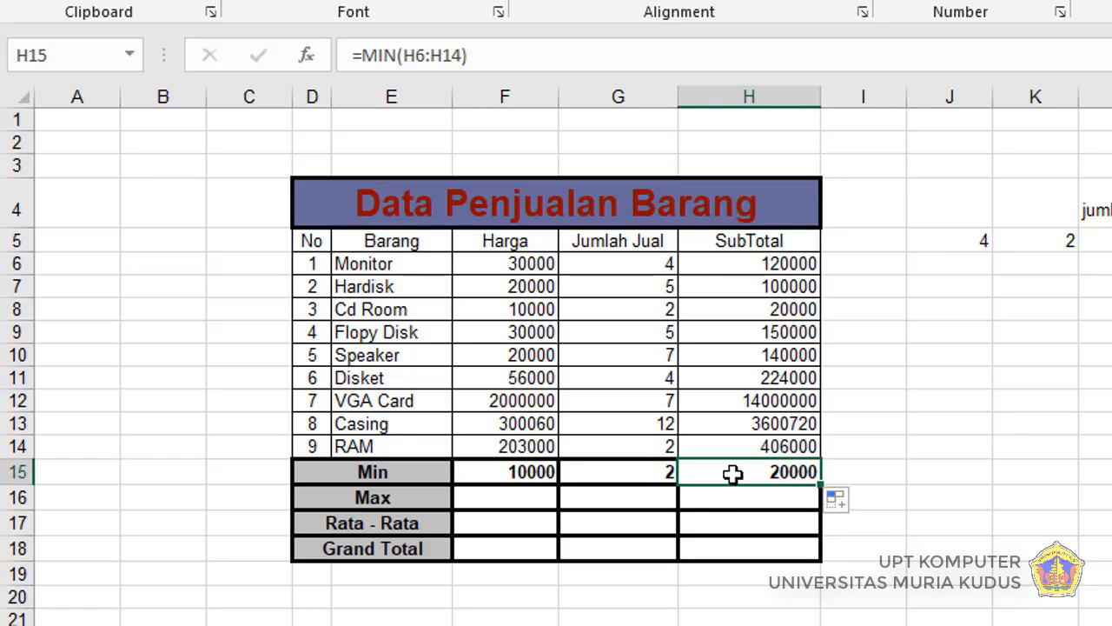
Step: Enter the formula =MAX(F6:F14) in cell F16 for the Harga column's Max, then select the empty Max cell H16
left_click(539, 500)
left_click(541, 620)
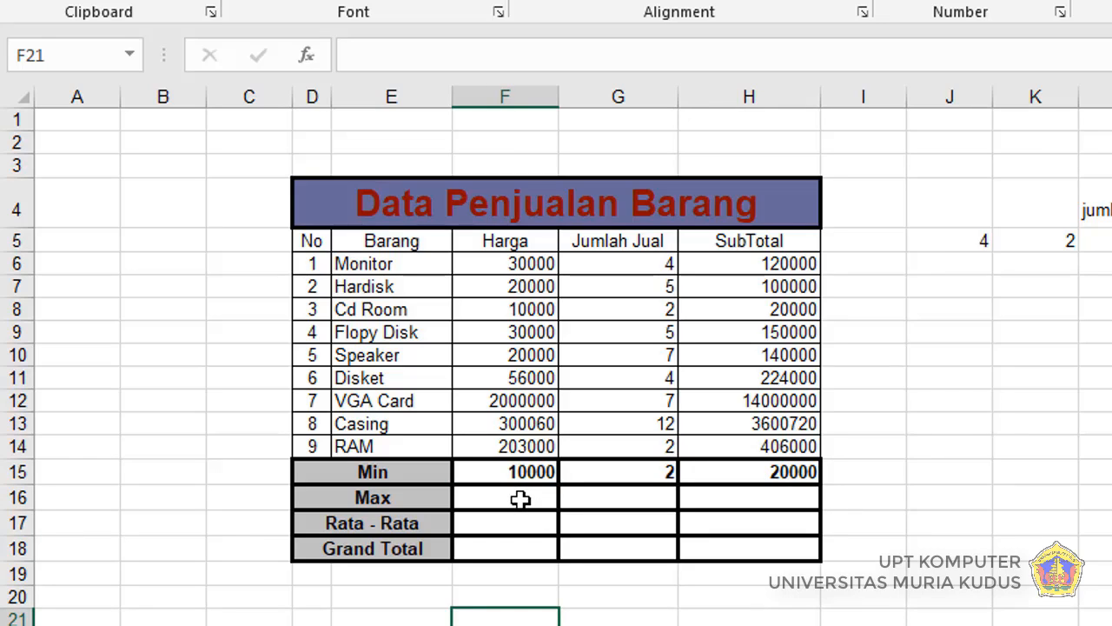
left_click(519, 498)
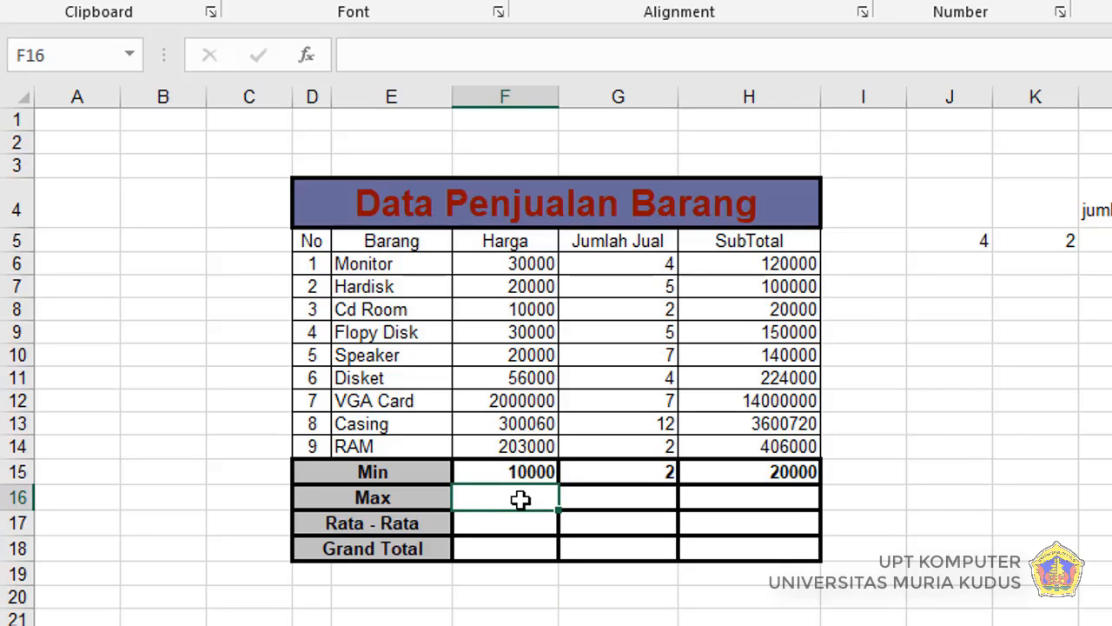
key("F2")
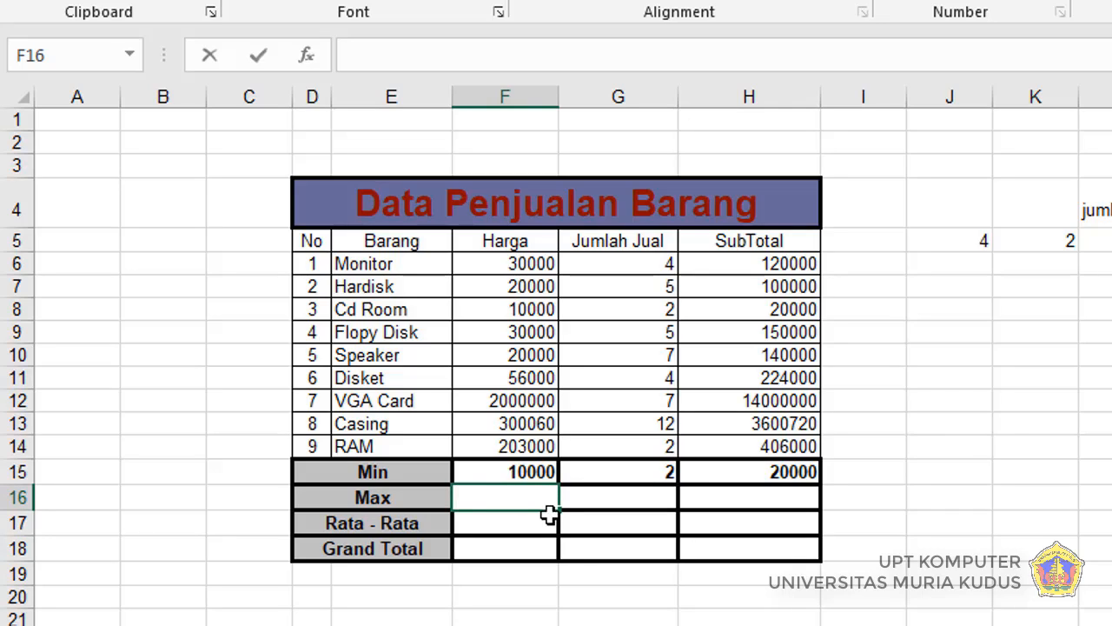
type("=max")
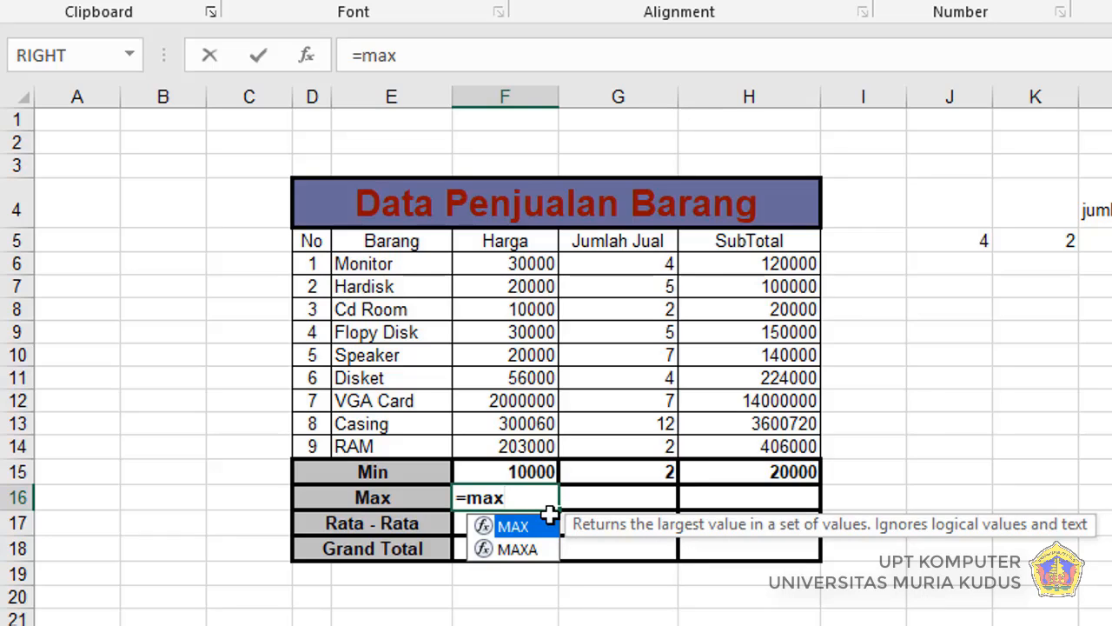
type("(")
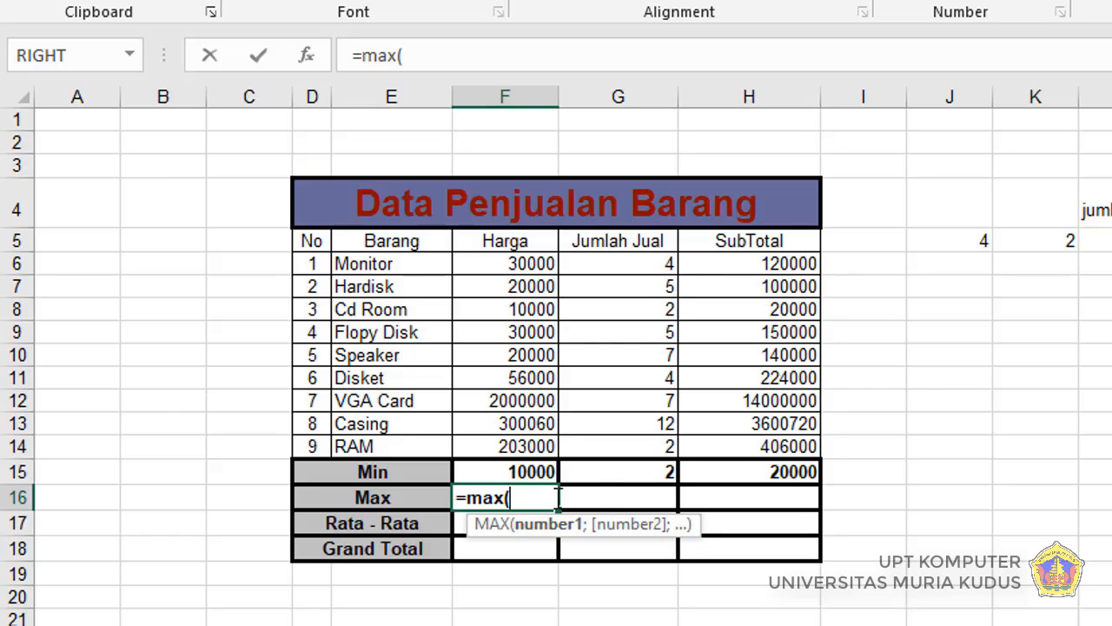
left_click(503, 266)
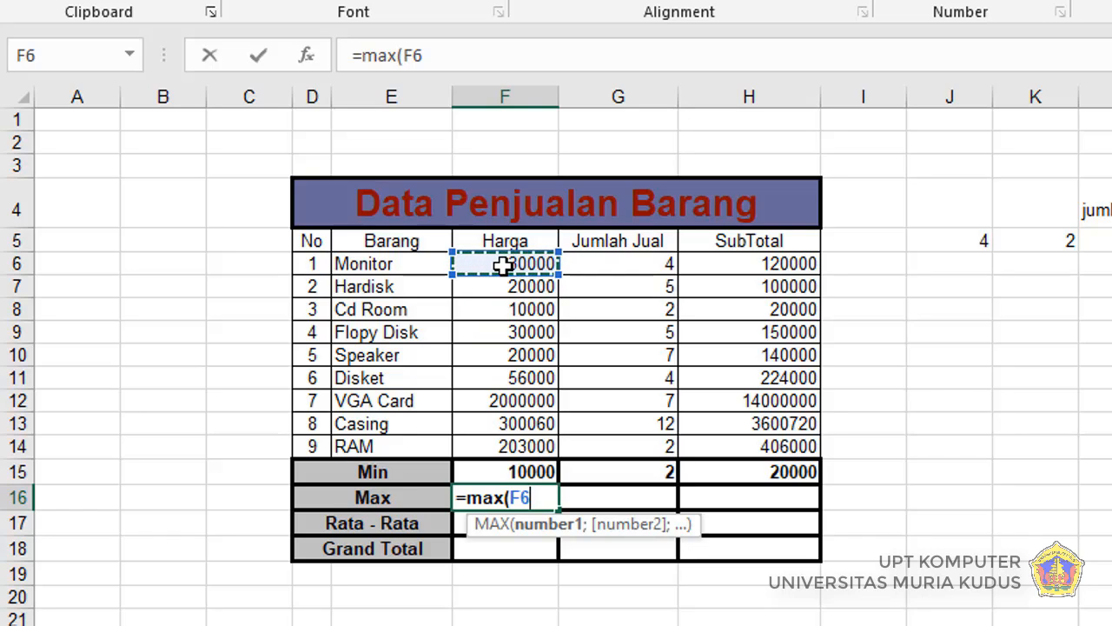
left_click_drag(503, 265, 501, 441)
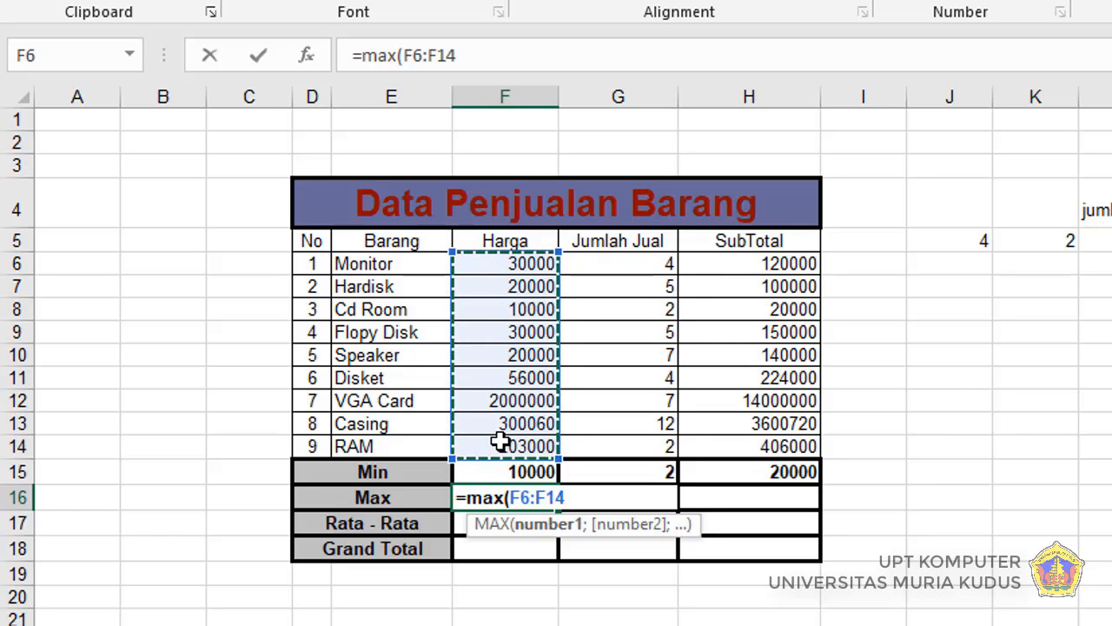
key("Return")
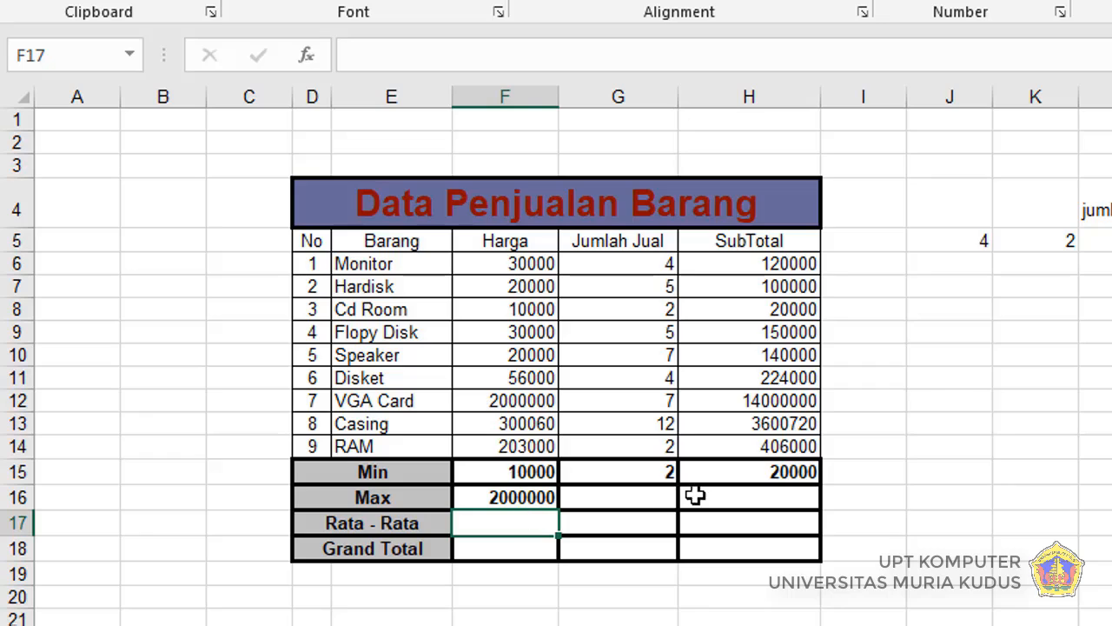
left_click(647, 497)
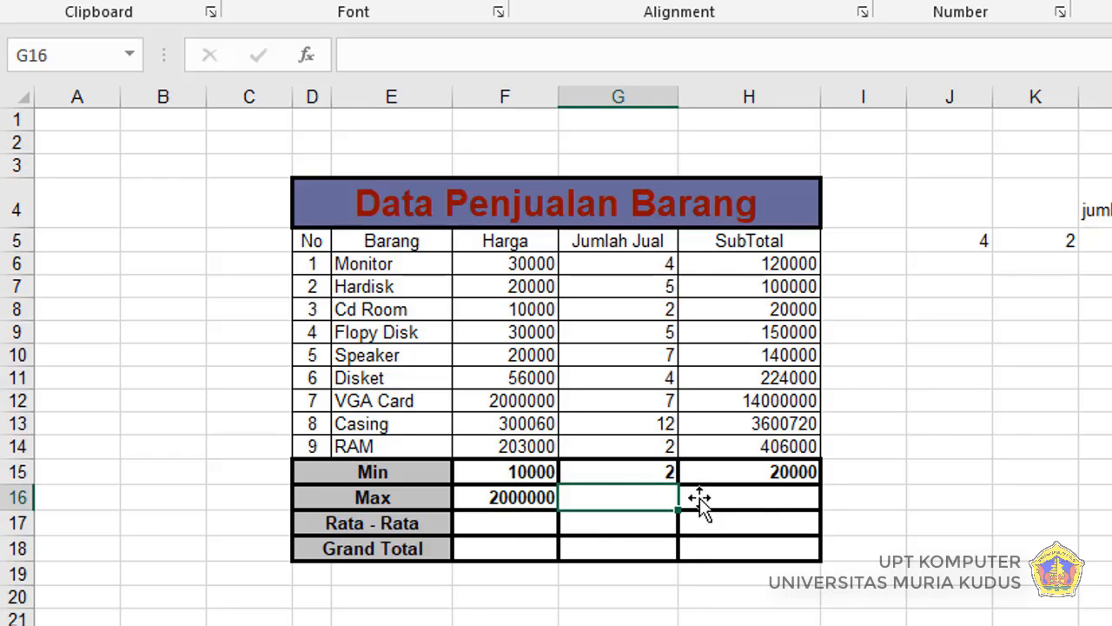
left_click(800, 502)
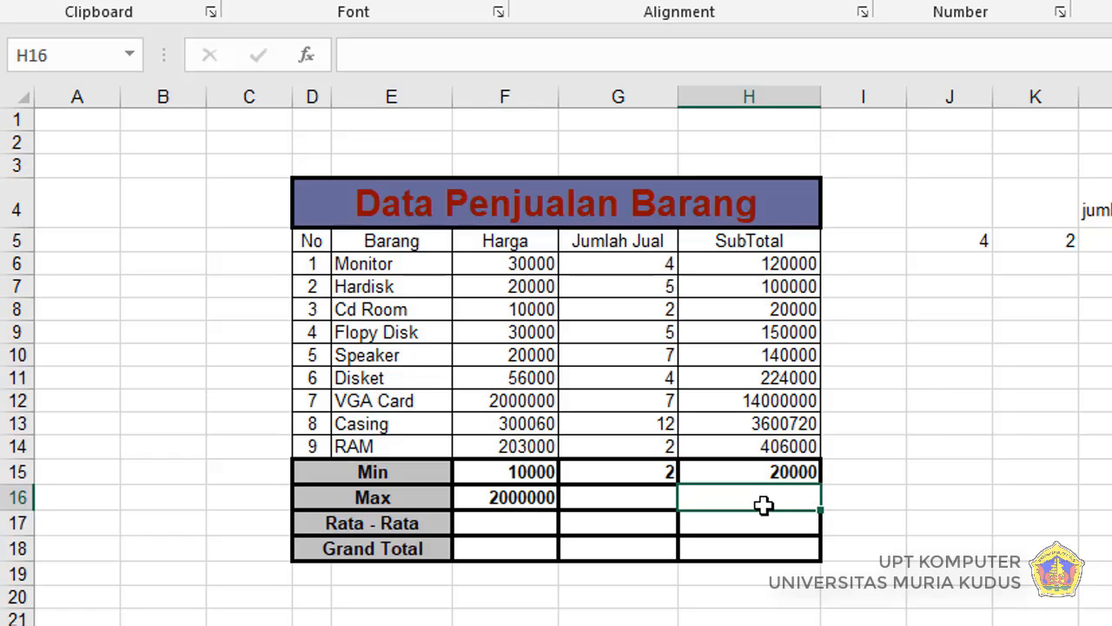
Step: Fill the Max formula from F16 across through H16 for the Jumlah Jual and SubTotal columns
left_click(508, 497)
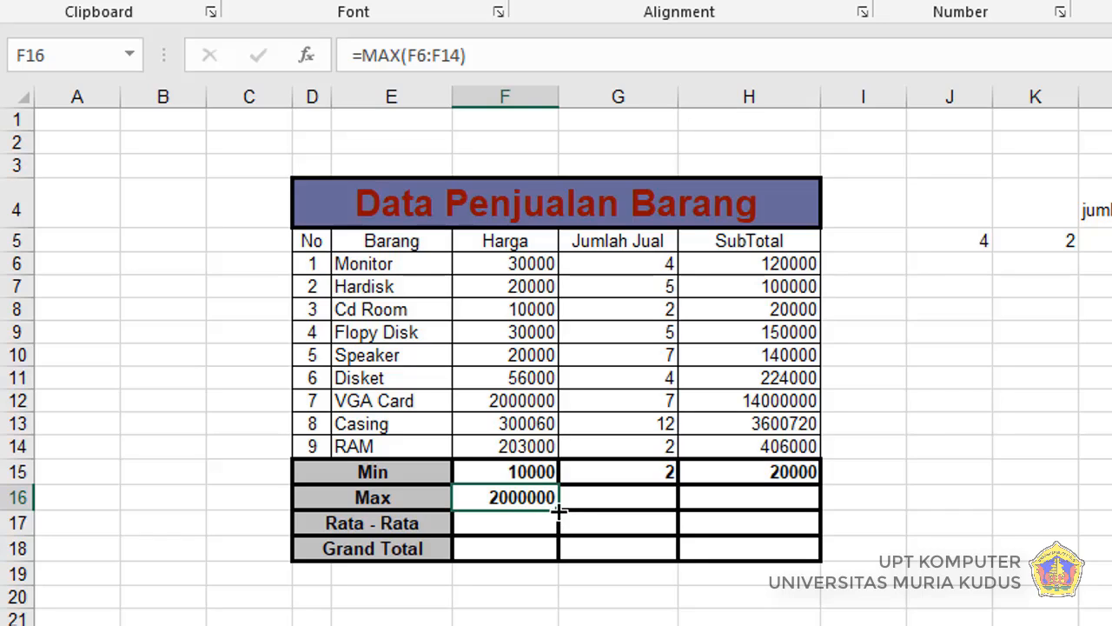
left_click_drag(559, 513, 789, 511)
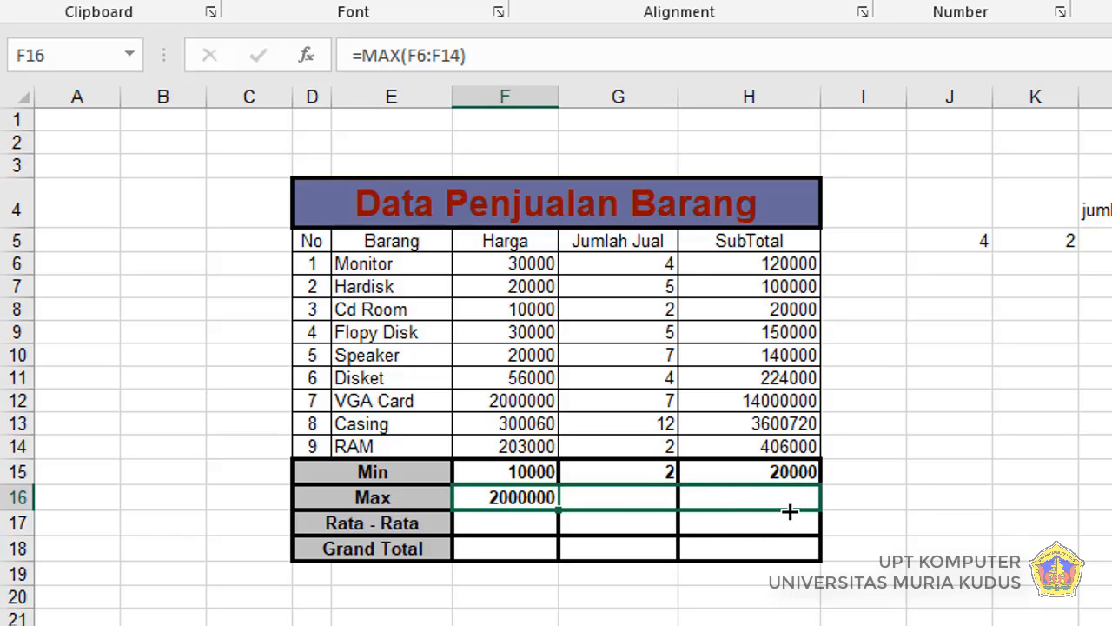
left_click_drag(790, 512, 797, 512)
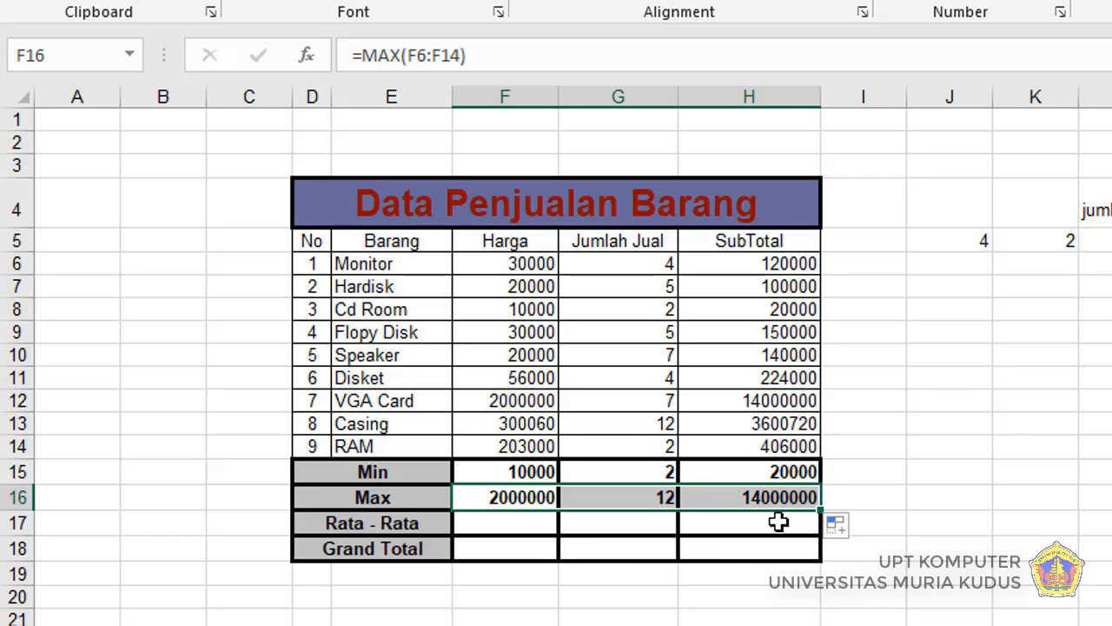
Step: Enter the formula =AVERAGE(F6:F14) in cell F17 for the Harga column's Rata - Rata and fill it across through H17
left_click(517, 527)
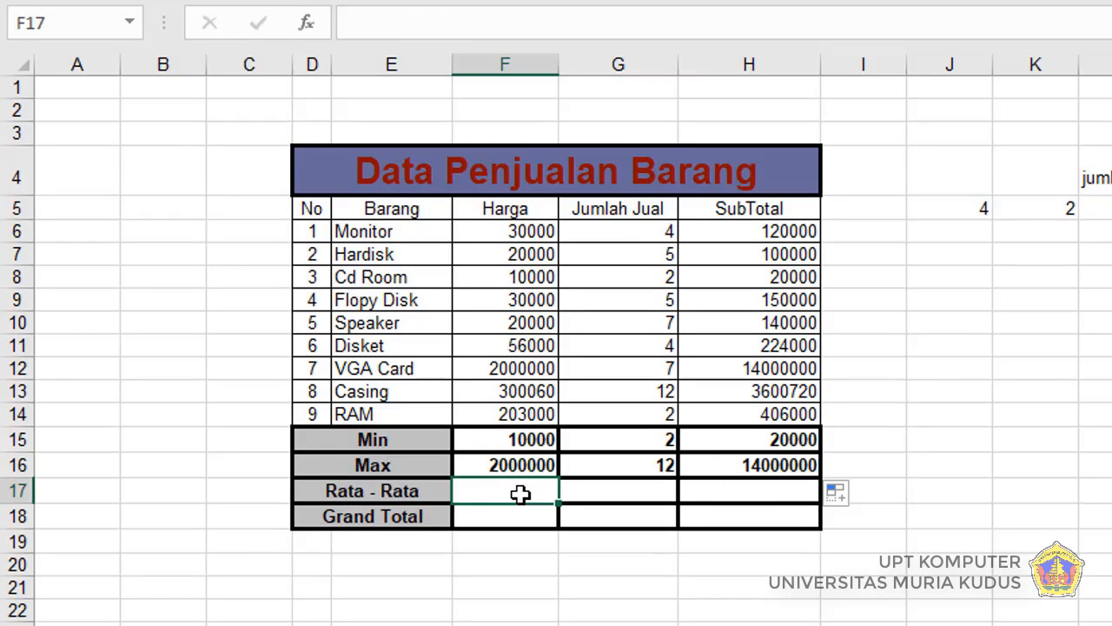
type("=")
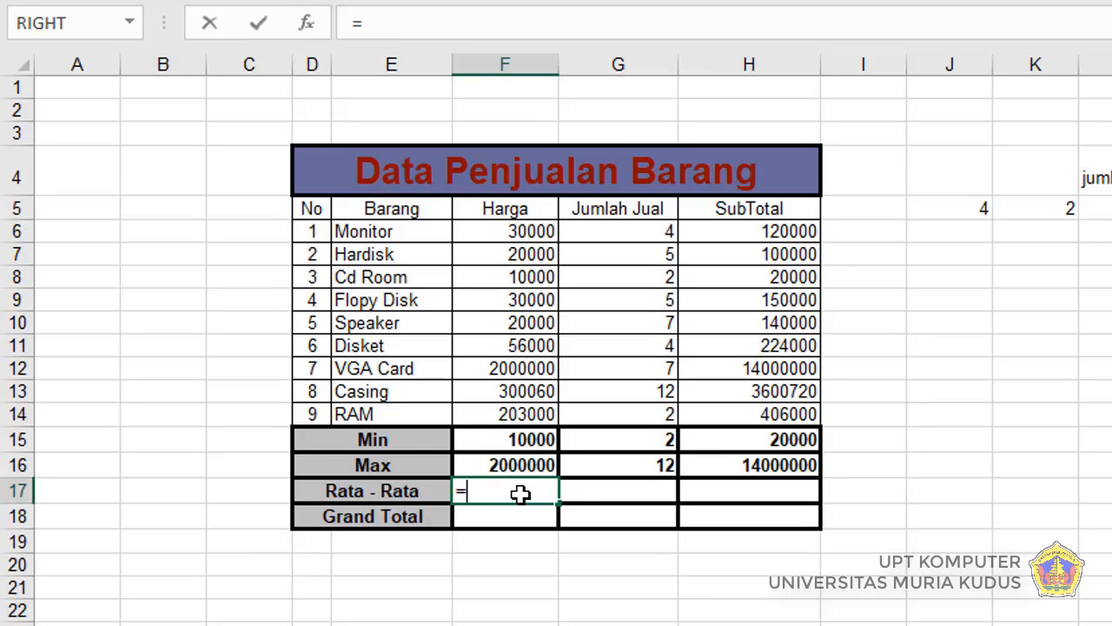
type("avera")
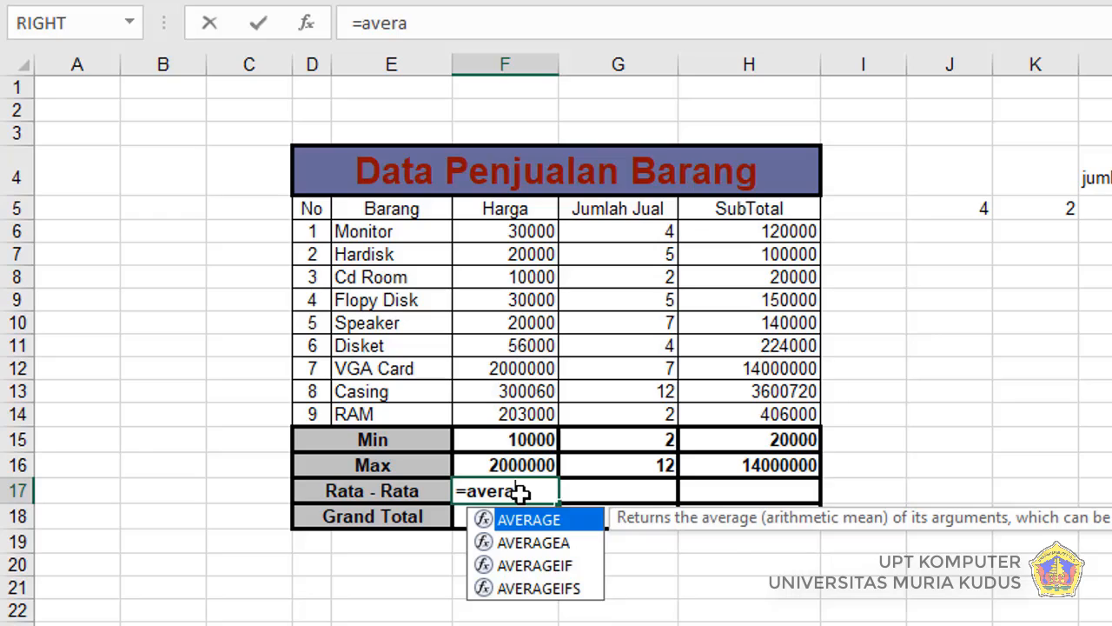
type("ge(")
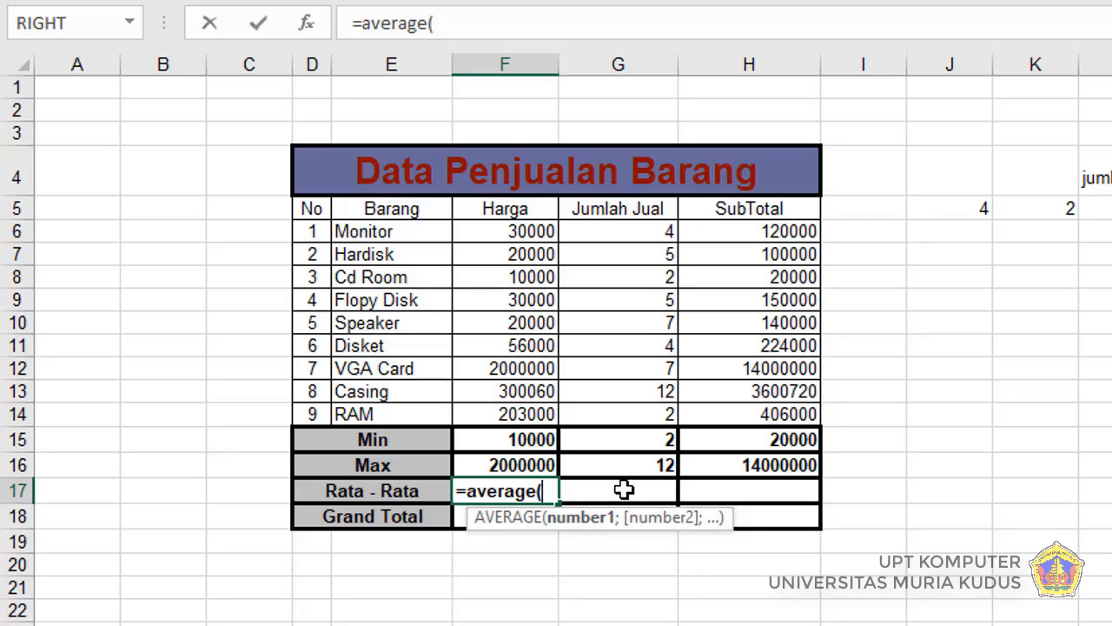
left_click(491, 231)
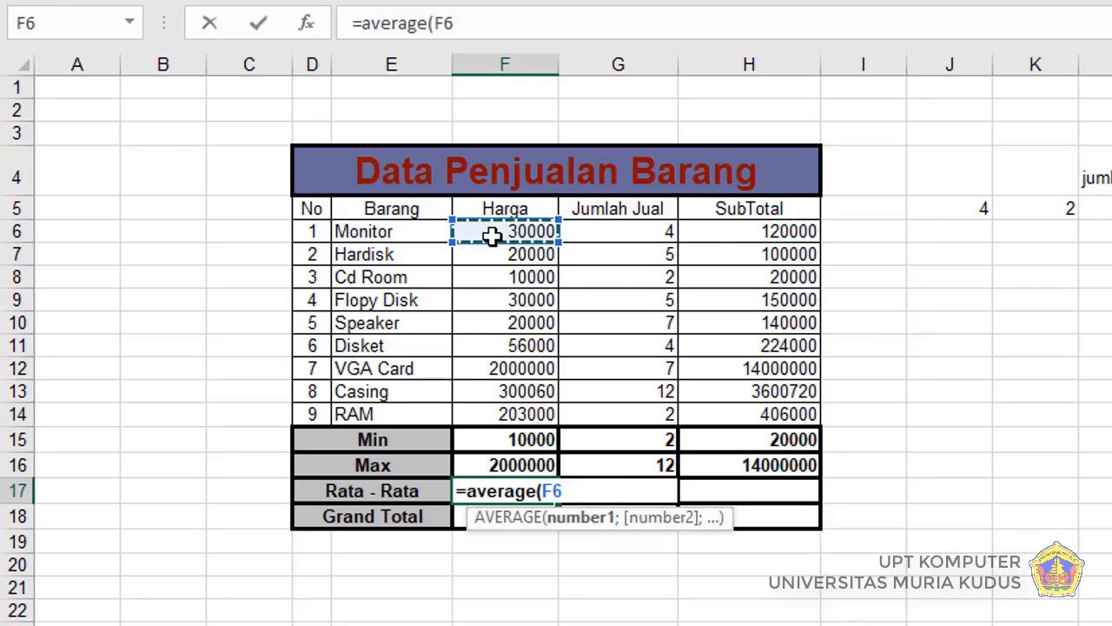
left_click_drag(491, 235, 495, 409)
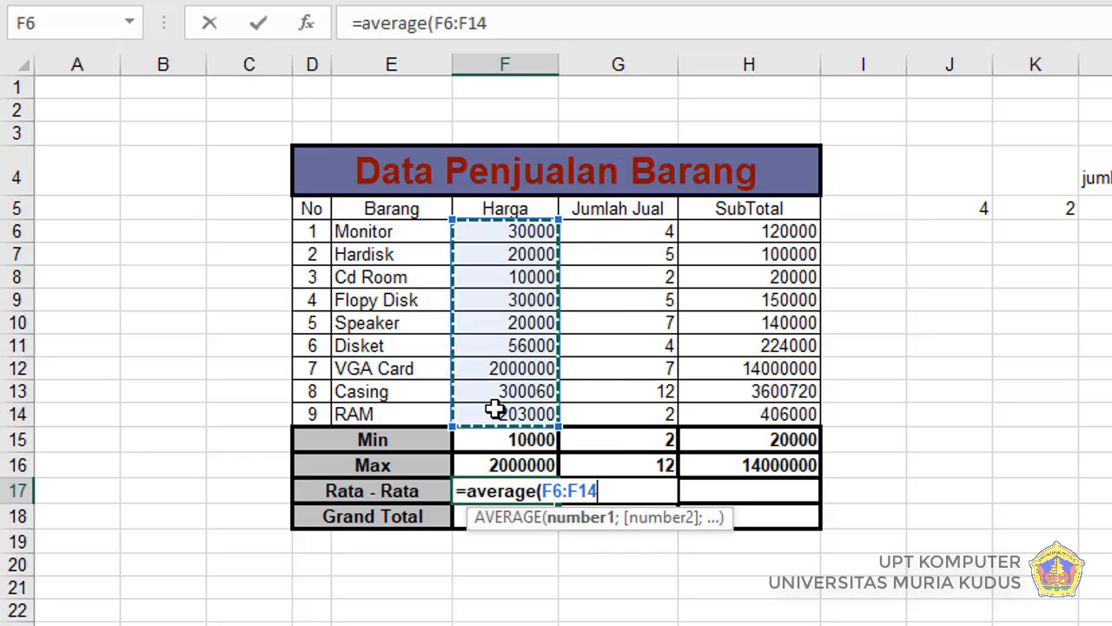
key("Return")
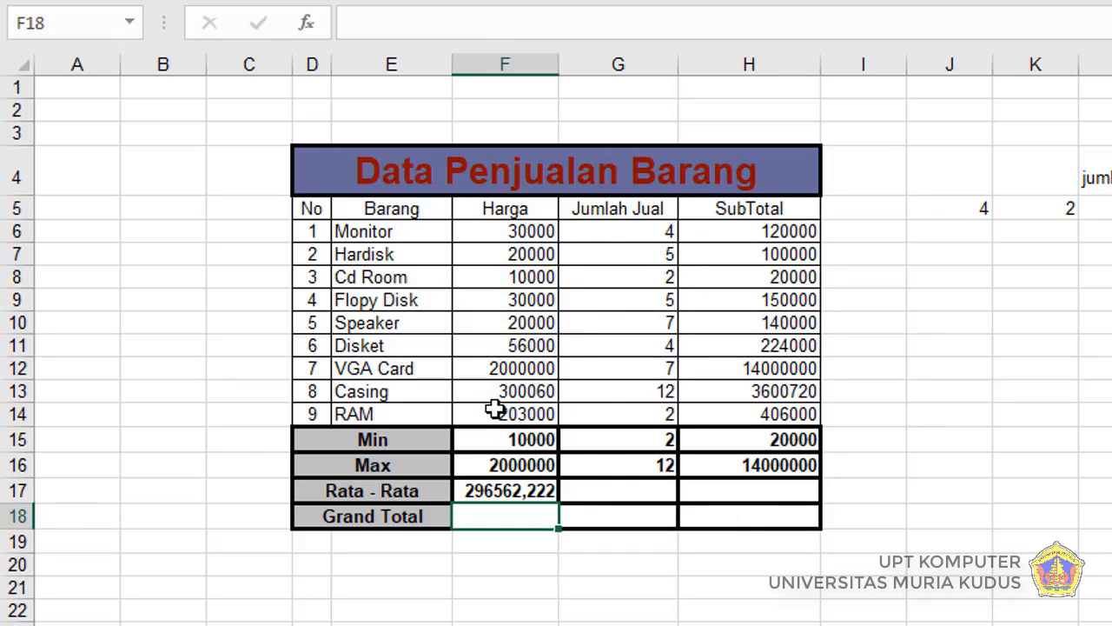
left_click(499, 493)
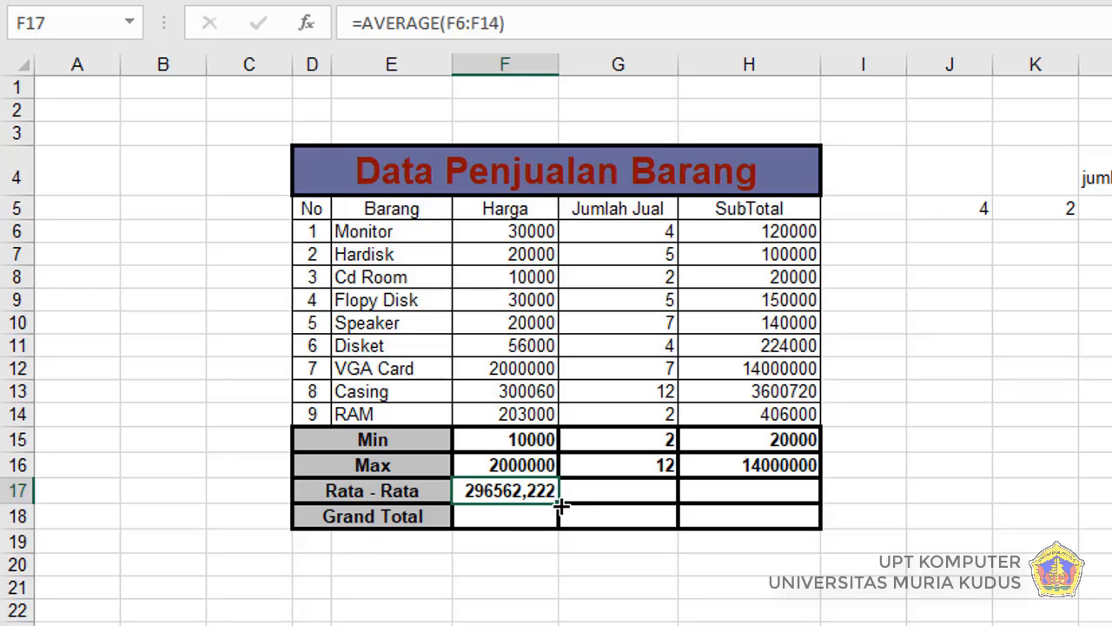
left_click_drag(560, 504, 779, 500)
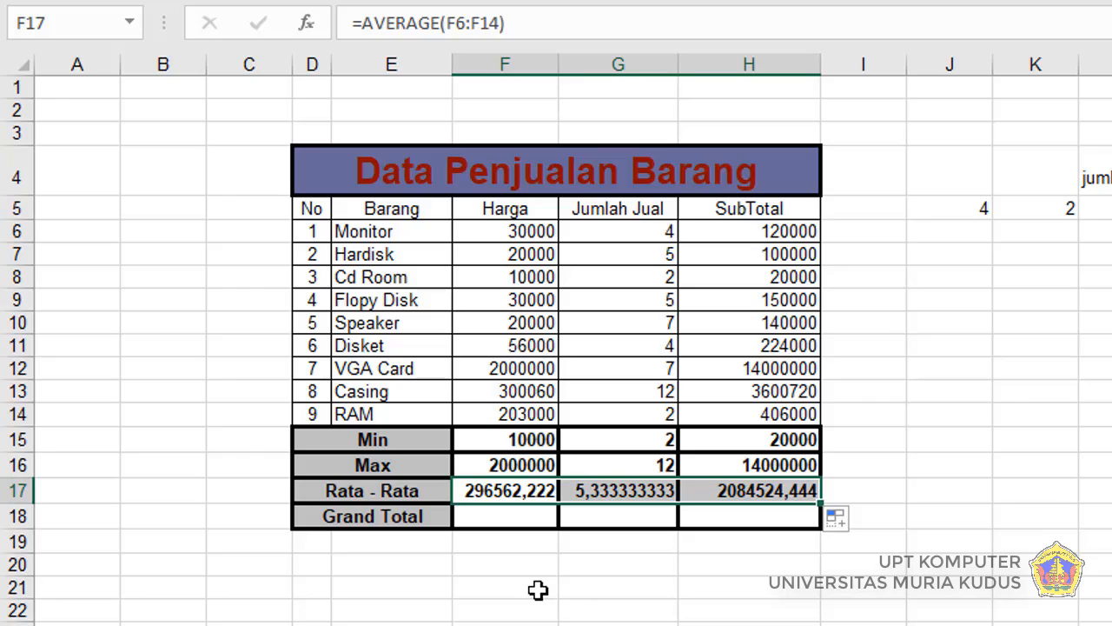
Step: Enter the formula =SUM(F6:F14) in cell F18 for the Harga column's Grand Total
left_click(474, 517)
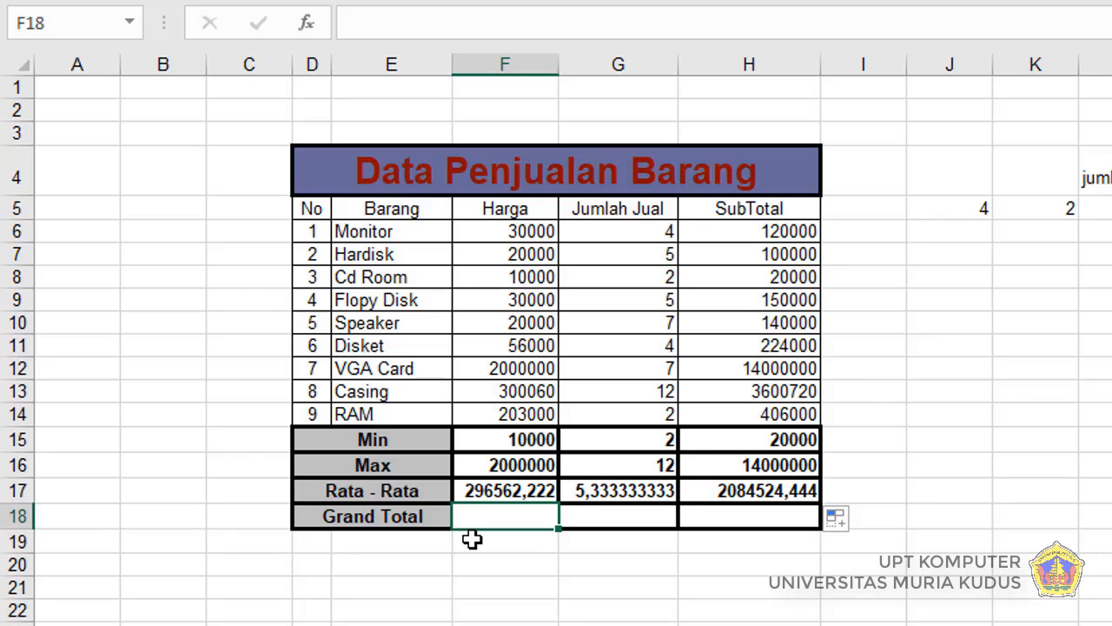
type("=su")
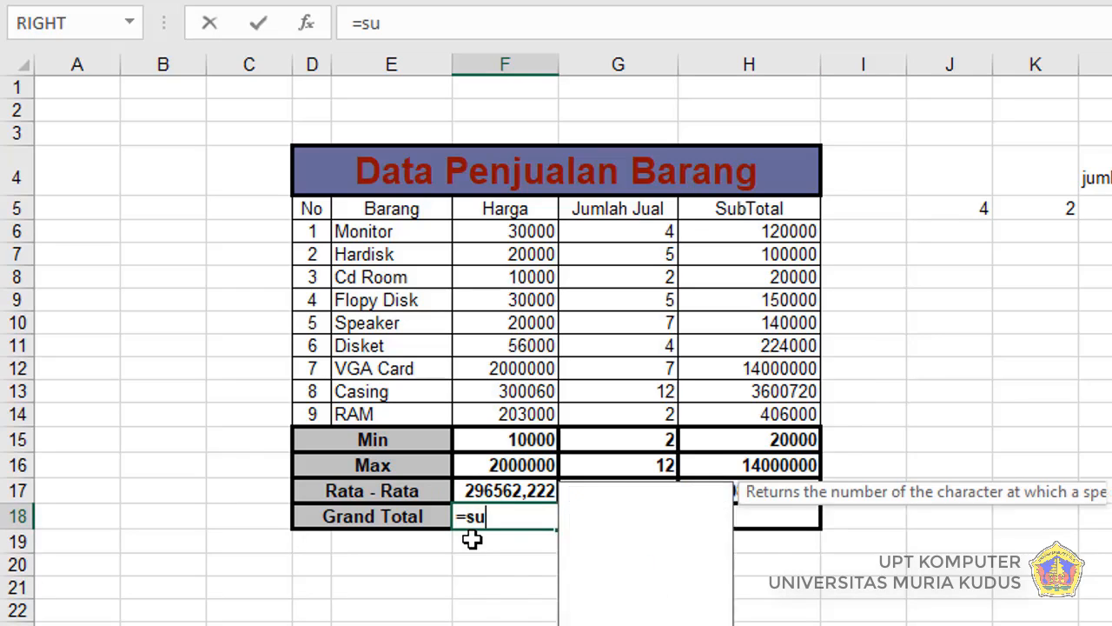
type("m")
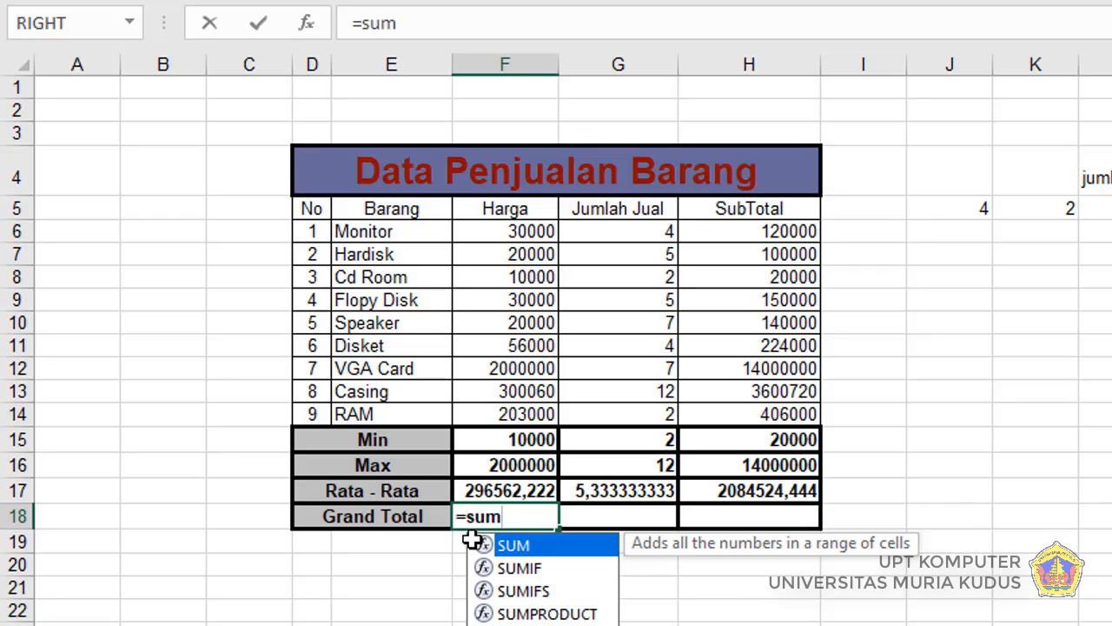
type("(")
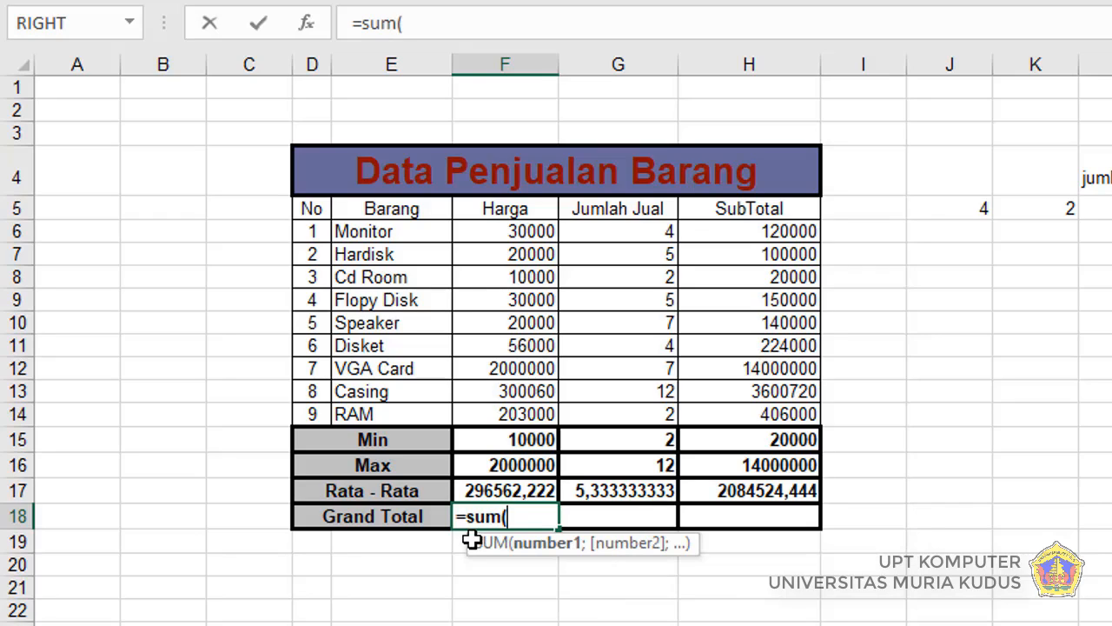
left_click(505, 234)
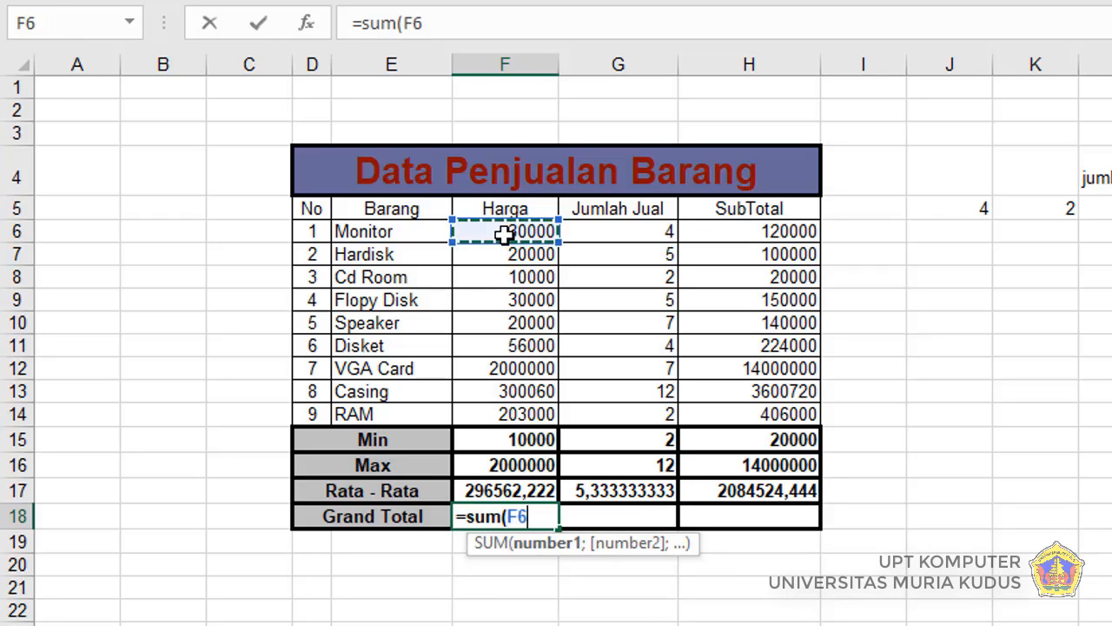
left_click_drag(504, 234, 502, 411)
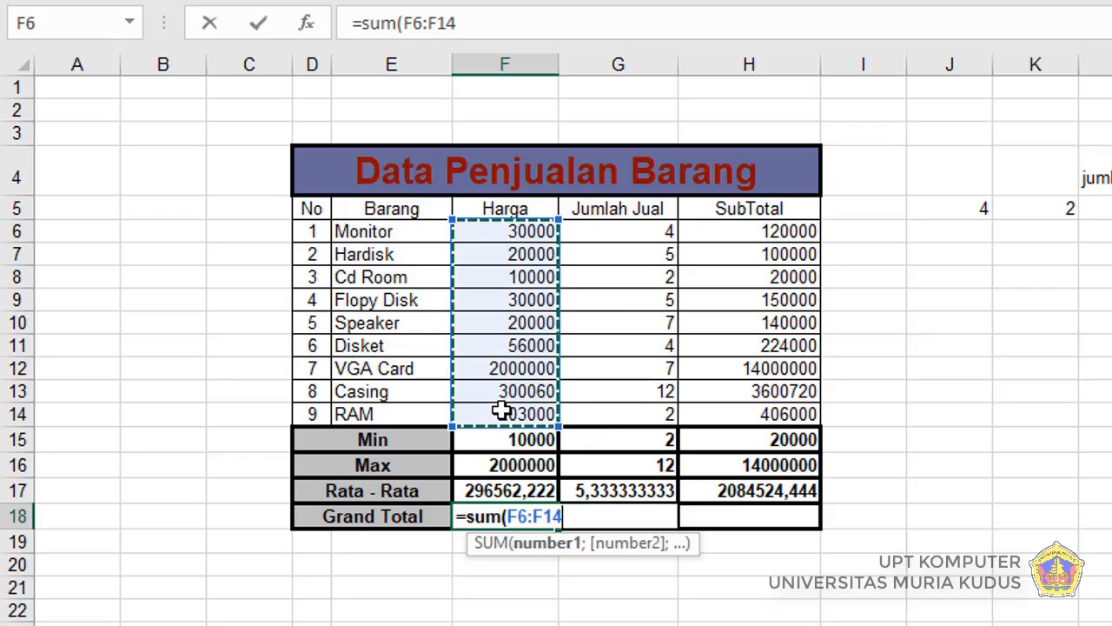
key("Return")
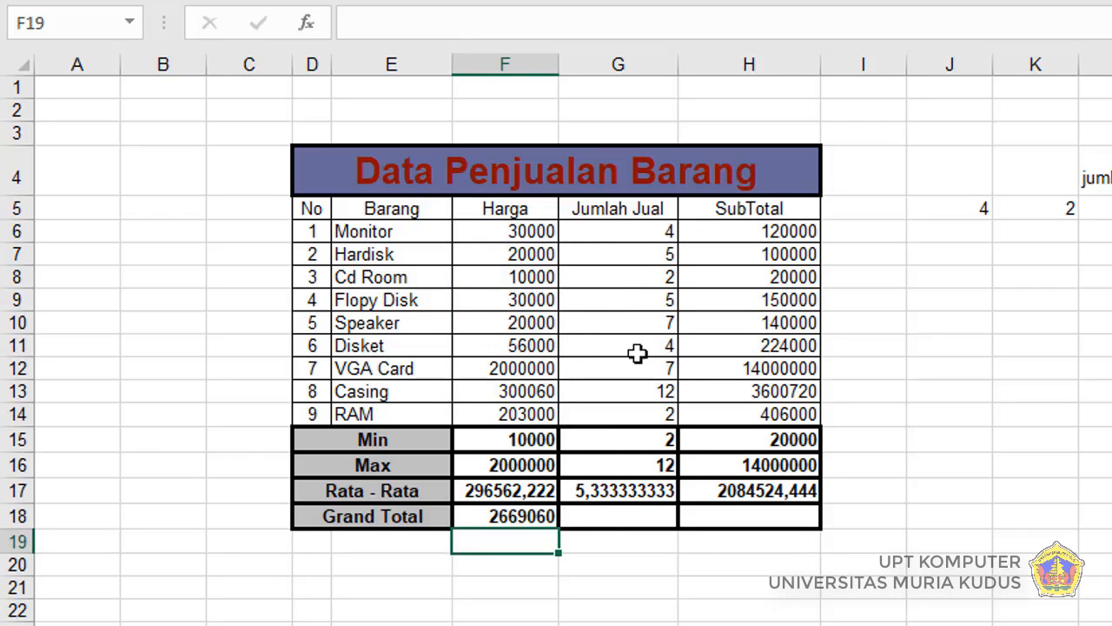
Step: Fill the Grand Total formula from F18 across through H18 for the Jumlah Jual and SubTotal columns
left_click(598, 520)
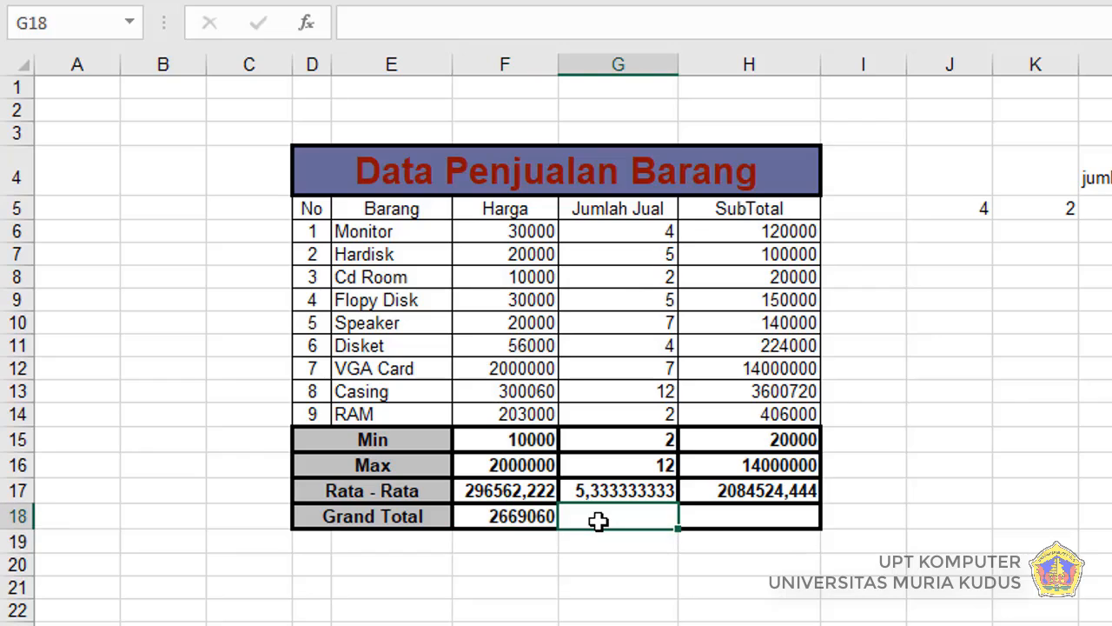
left_click(722, 516)
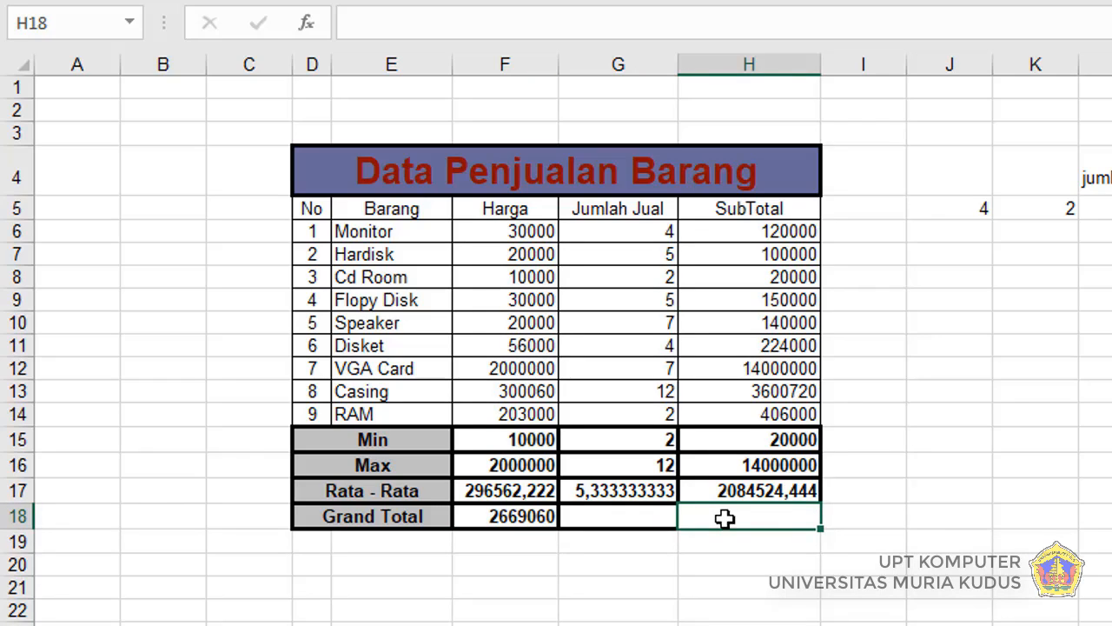
left_click(499, 518)
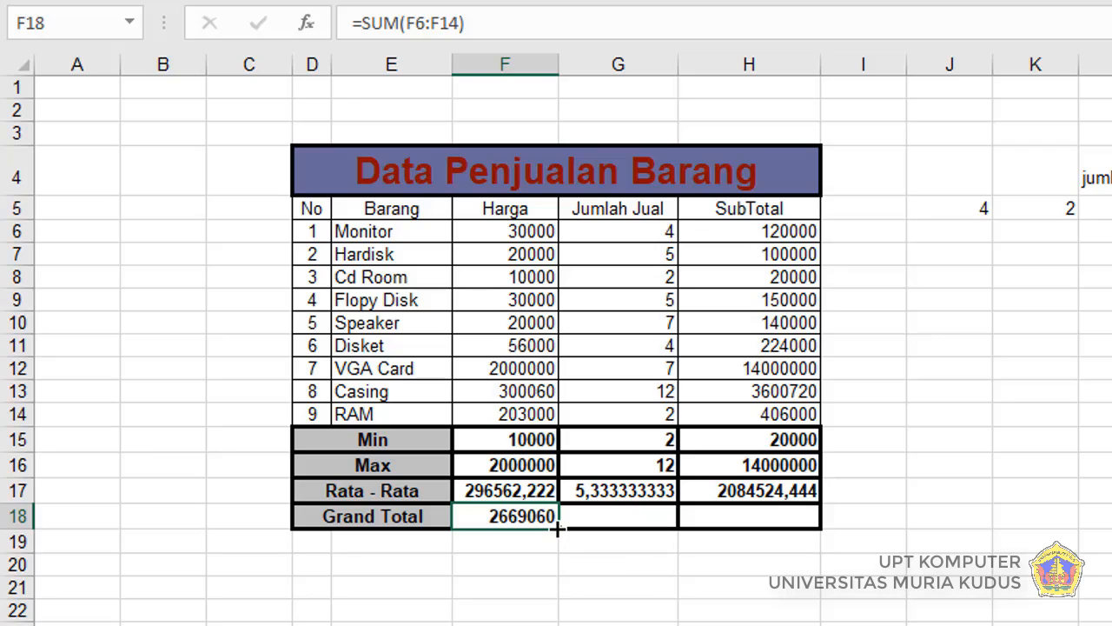
left_click_drag(561, 527, 789, 527)
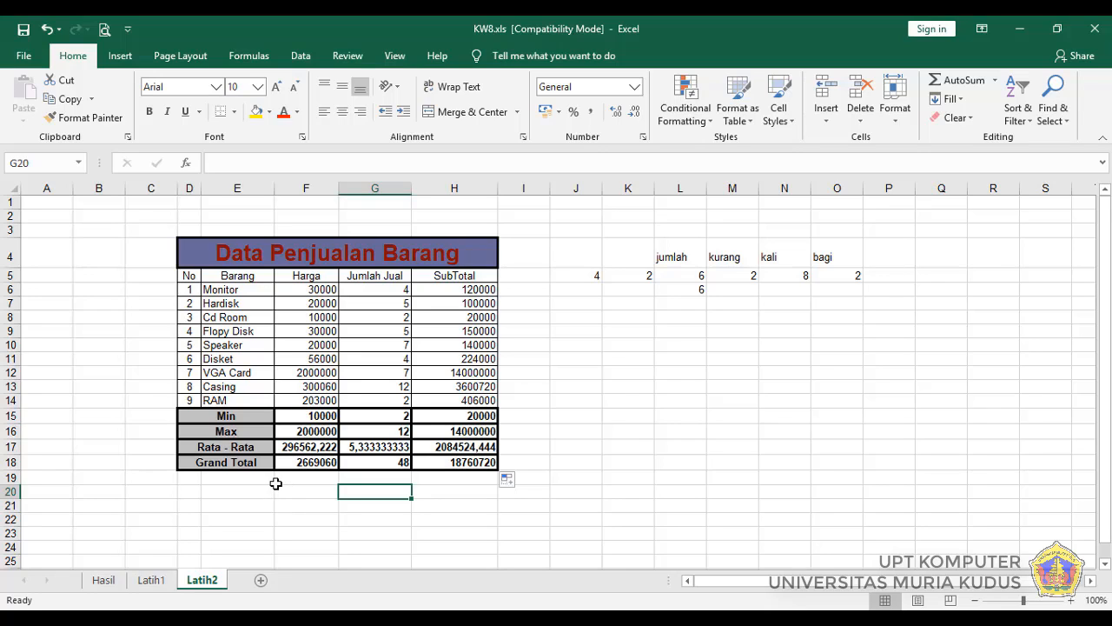
Step: Start a function in empty cell I15 with Insert Function, searching for "min" and choosing MIN
left_click(540, 418)
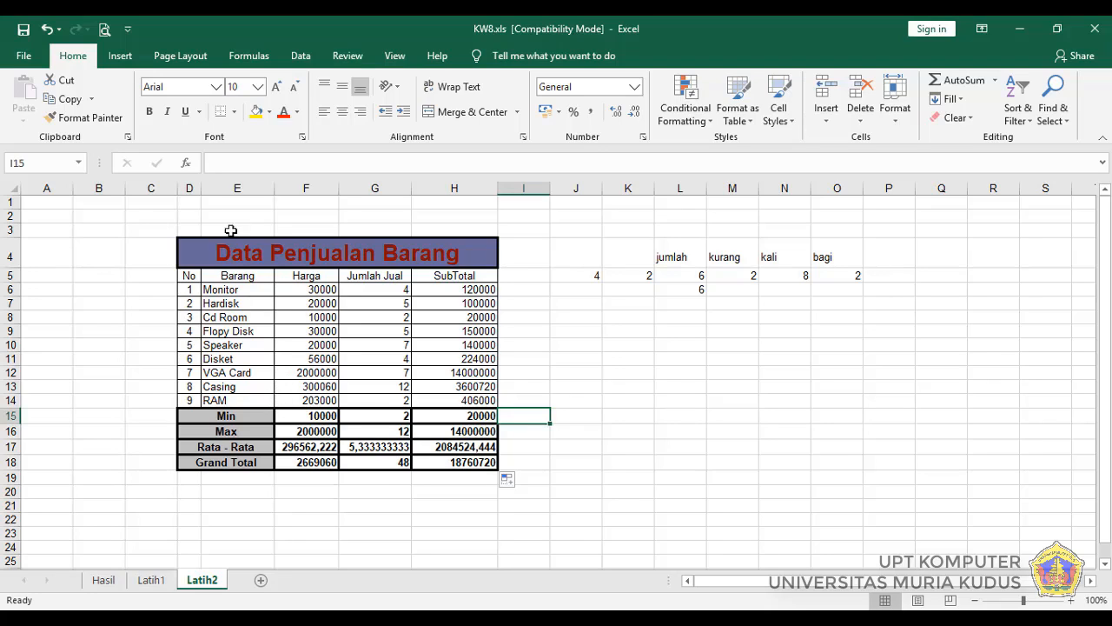
left_click(188, 163)
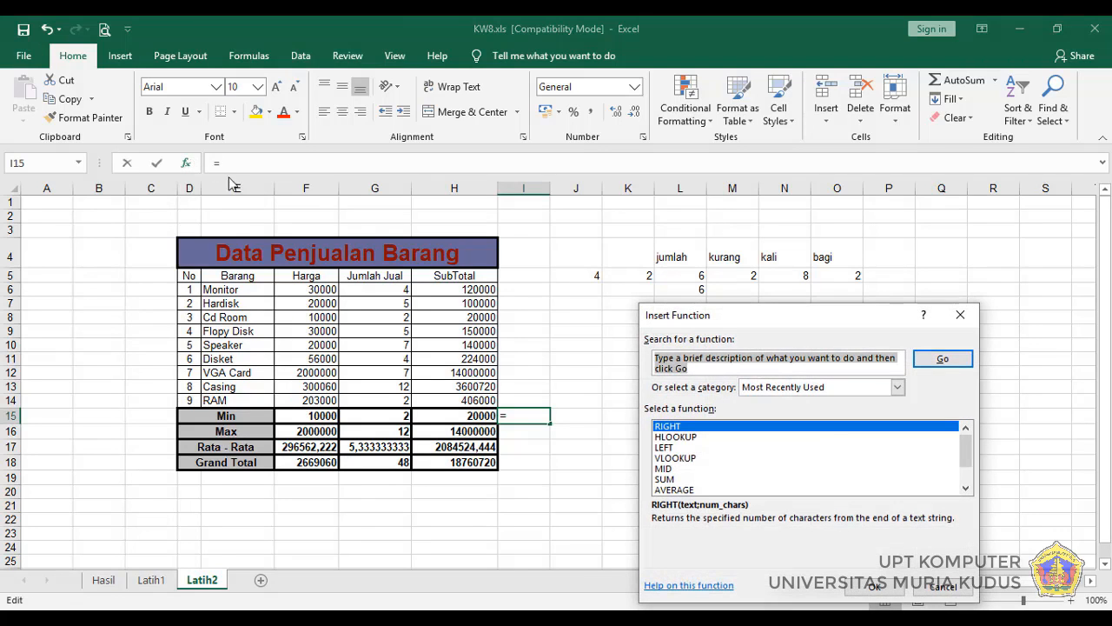
left_click_drag(767, 321, 728, 240)
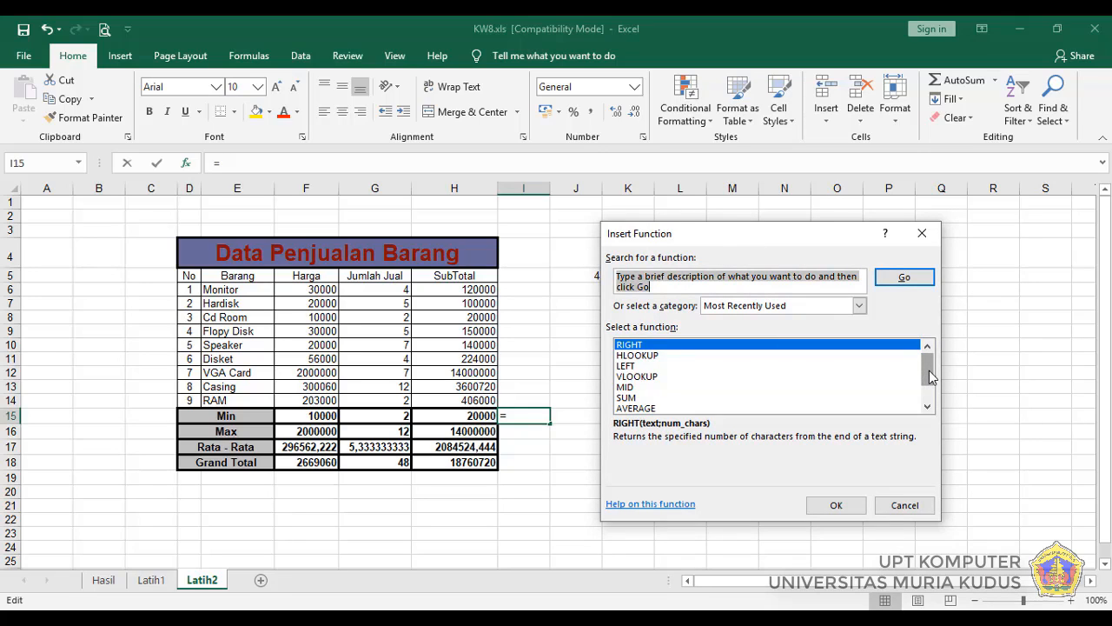
mouse_move(929, 376)
left_mouse_down()
mouse_move(929, 393)
mouse_move(923, 366)
left_mouse_up()
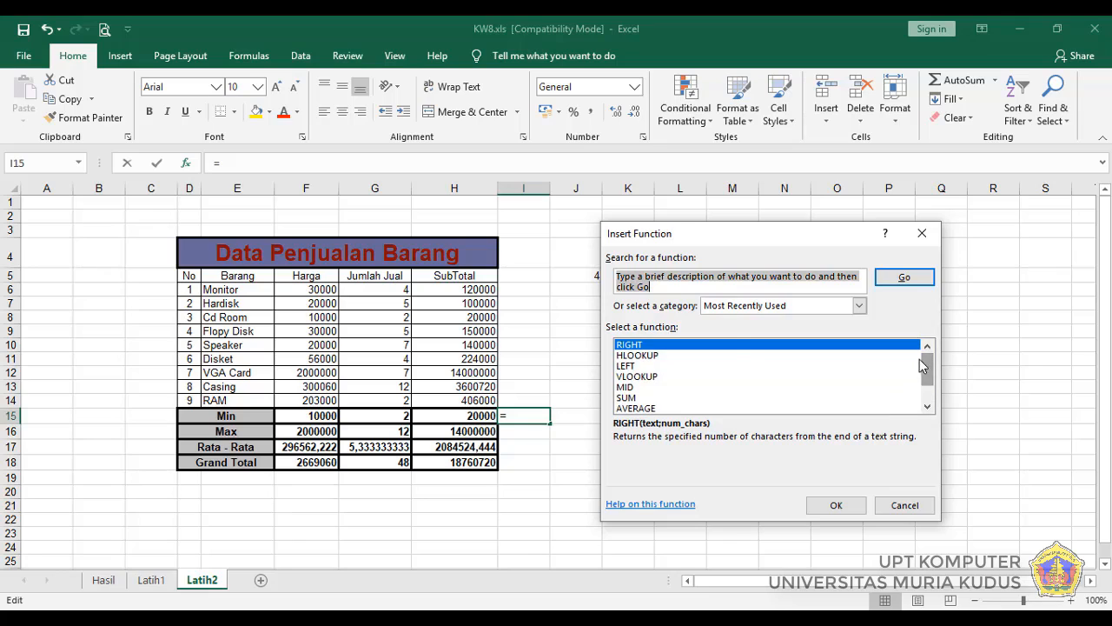
left_click(633, 285)
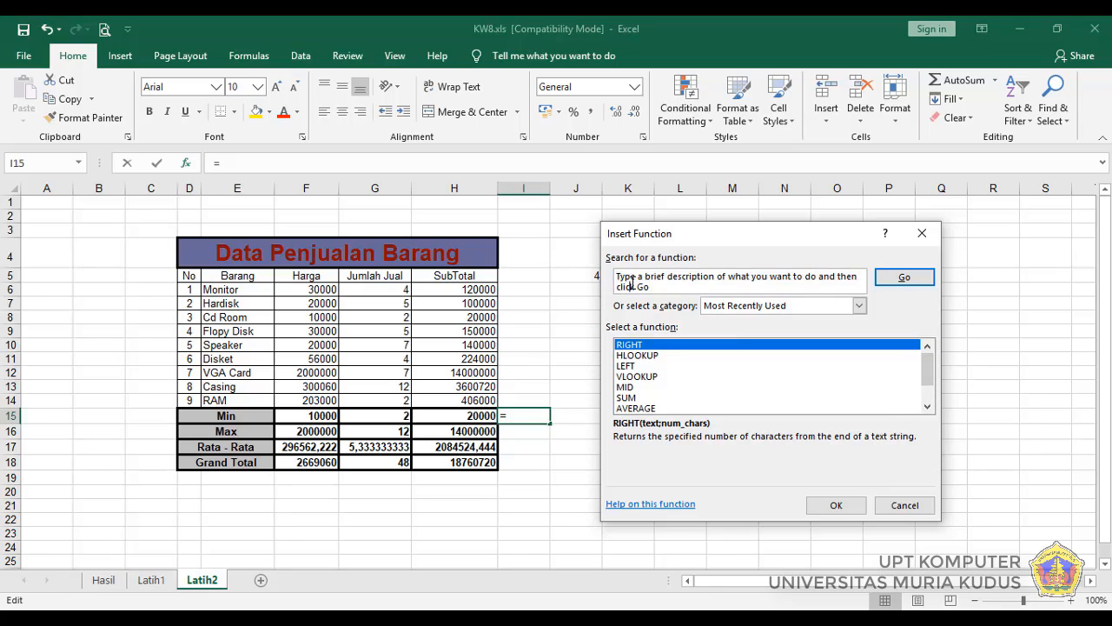
left_click_drag(693, 286, 598, 244)
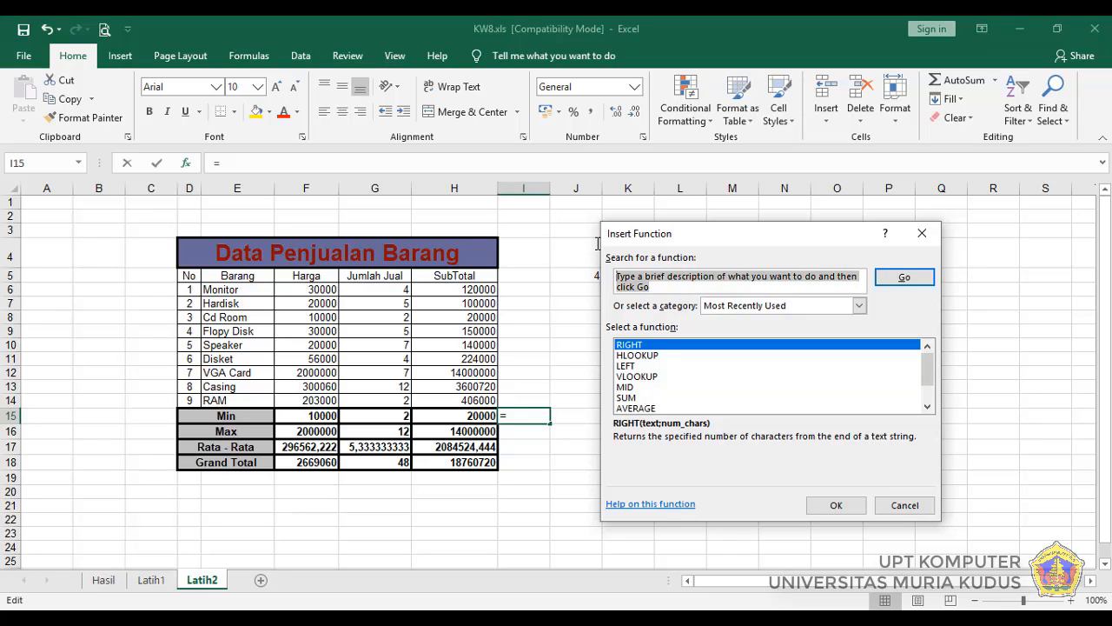
type("min")
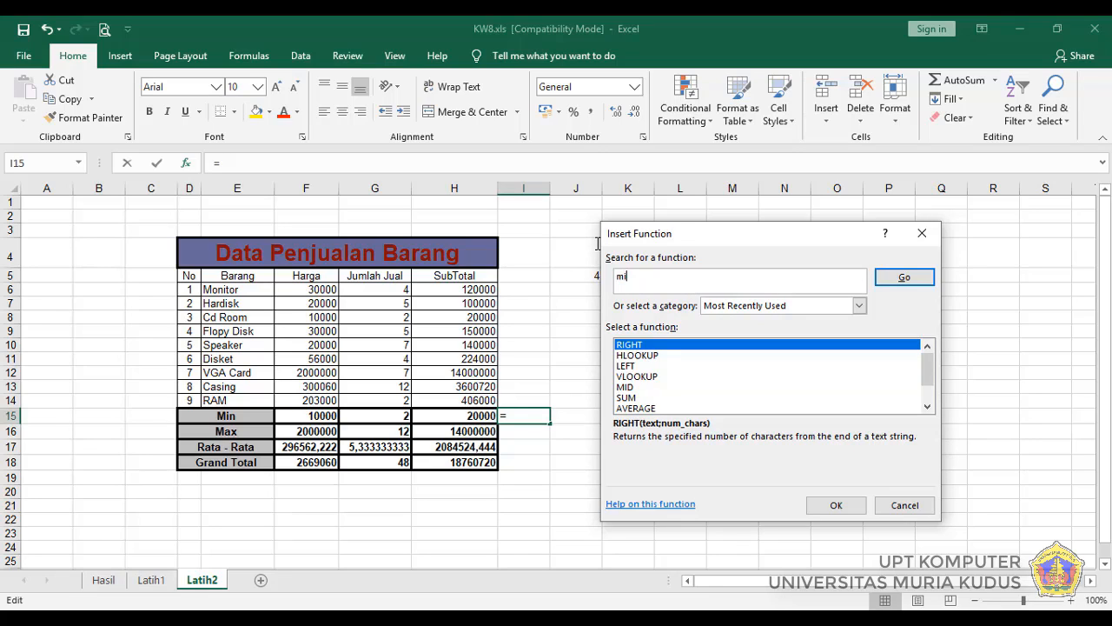
left_click(892, 285)
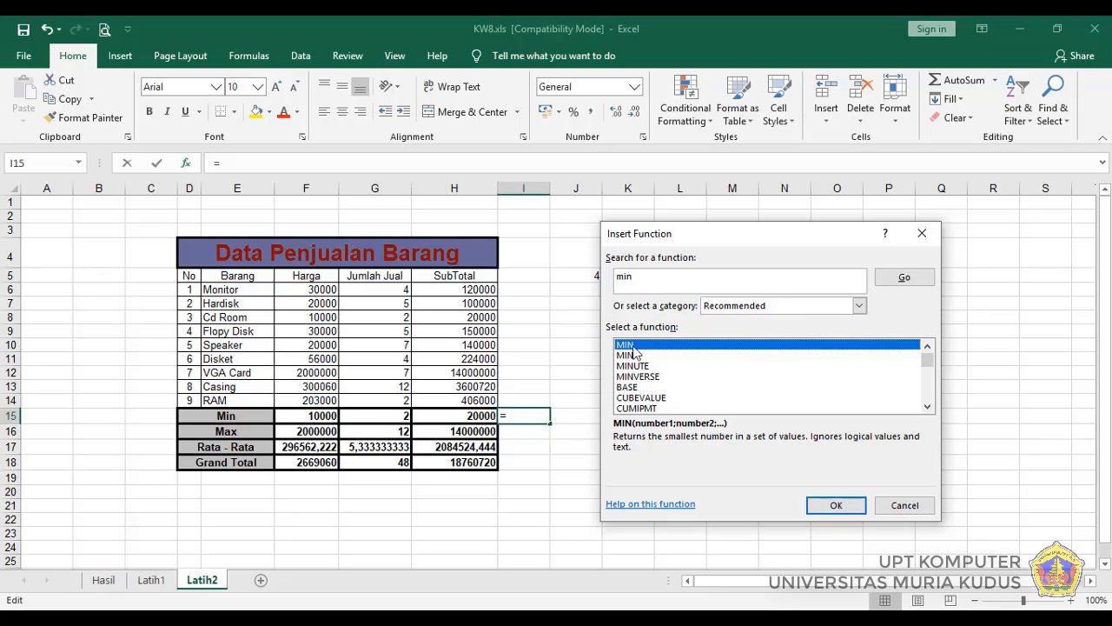
left_click(835, 507)
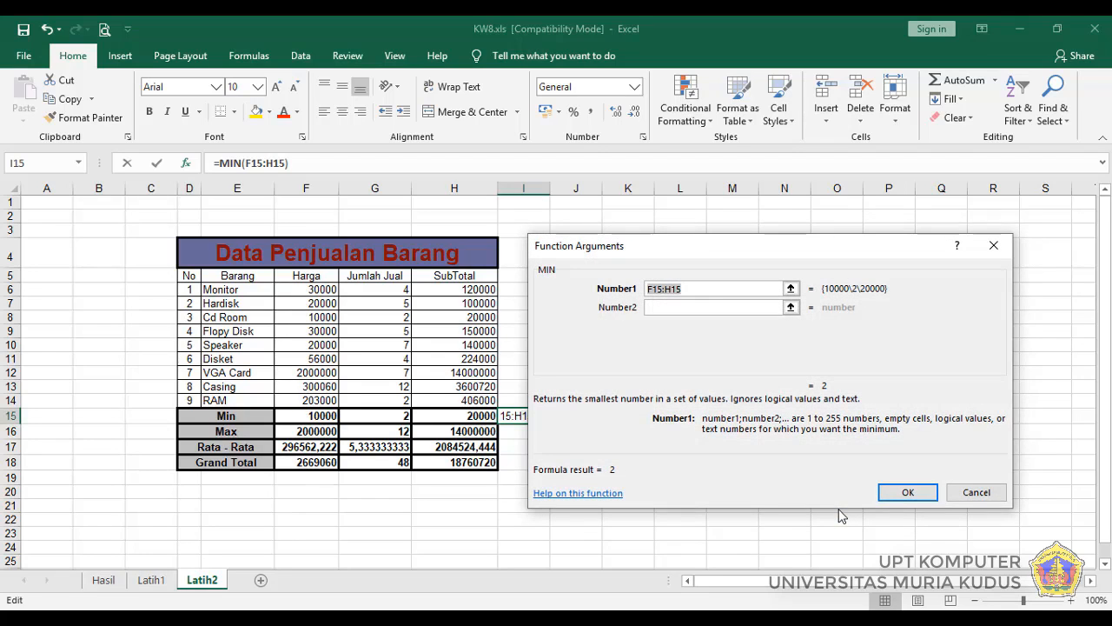
Step: Replace the suggested MIN argument with the Harga range F6:F14, insert the function in I15, and compare it with F15
left_click(655, 310)
left_click_drag(713, 248, 795, 241)
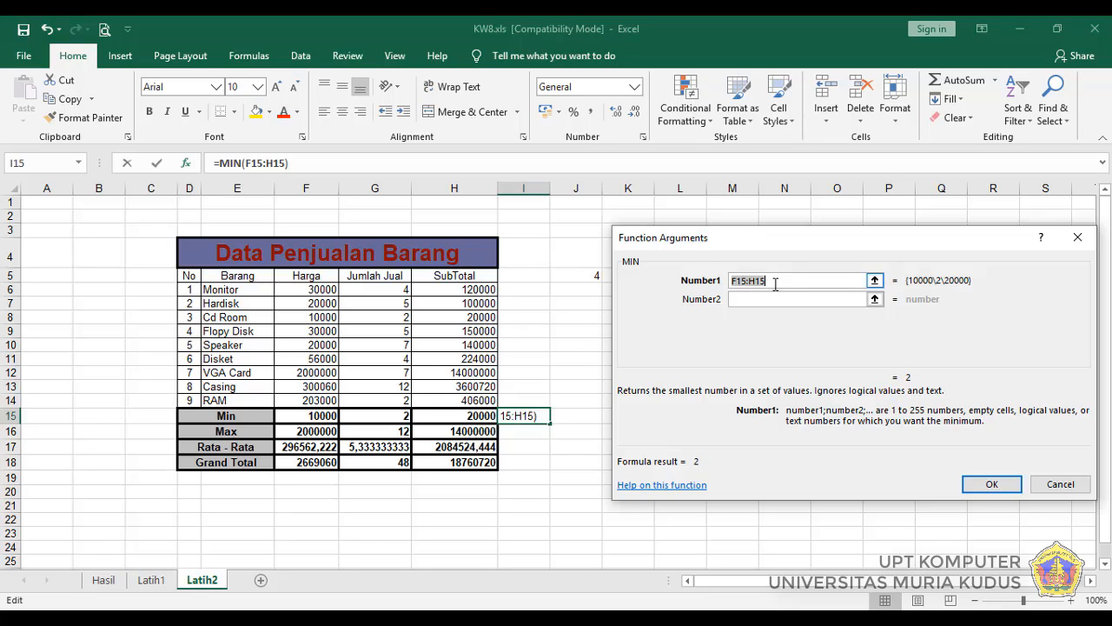
left_click_drag(775, 283, 728, 282)
key("Delete")
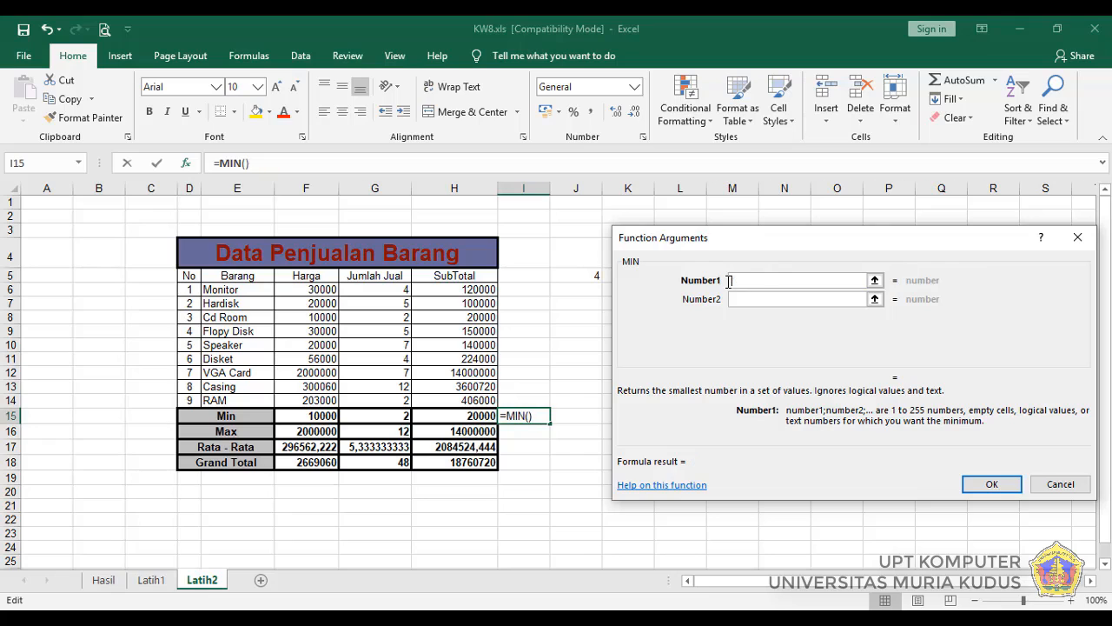
left_click(297, 292)
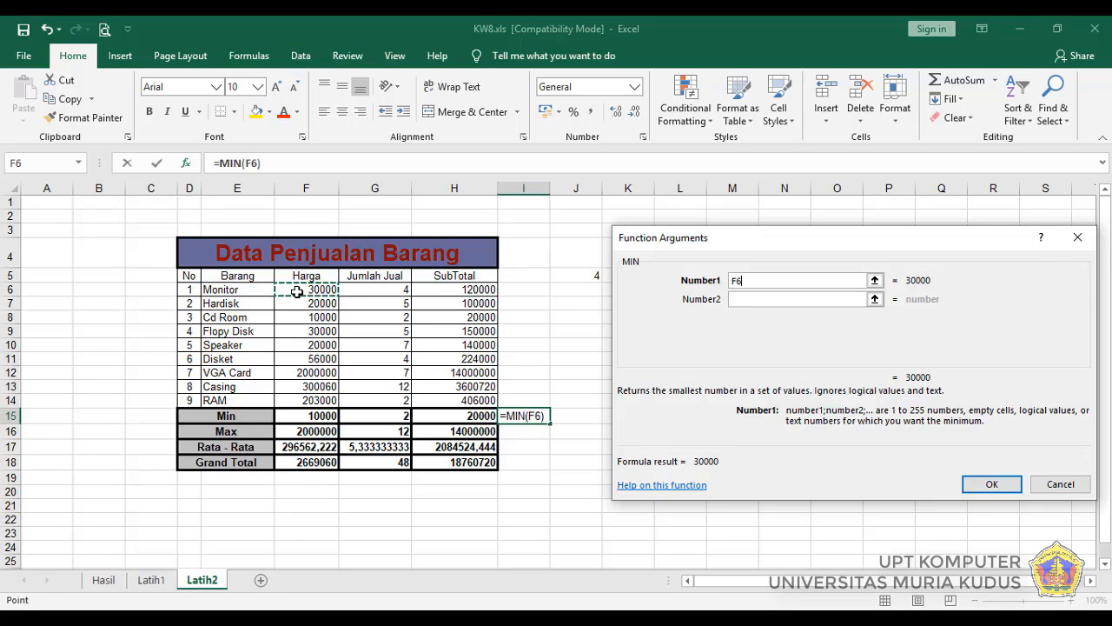
left_click_drag(297, 291, 295, 400)
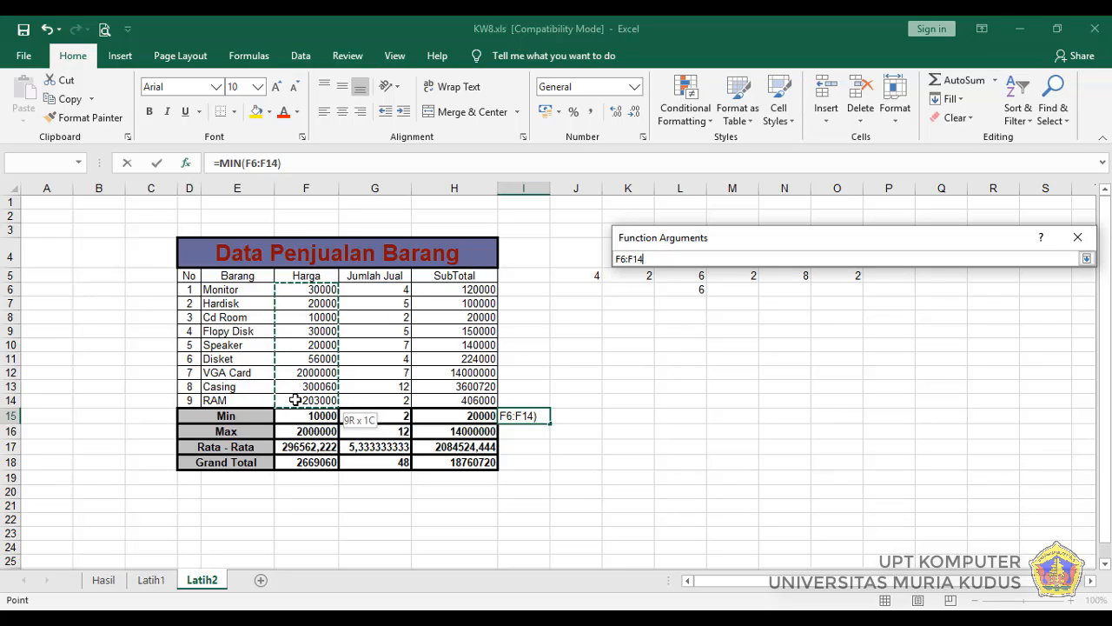
left_click_drag(295, 400, 296, 399)
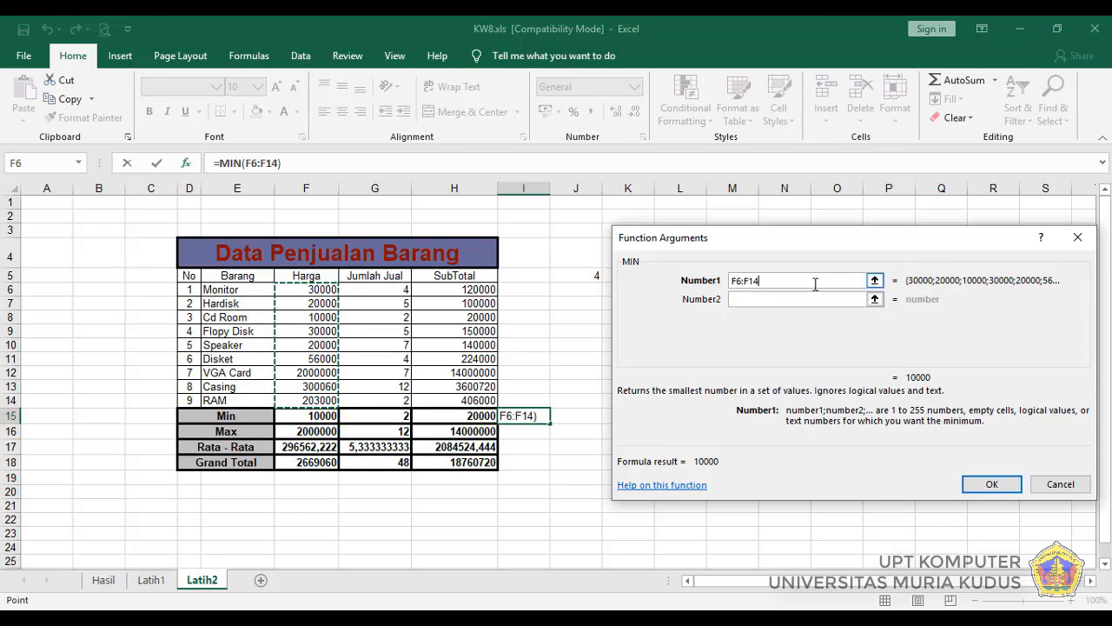
left_click(982, 488)
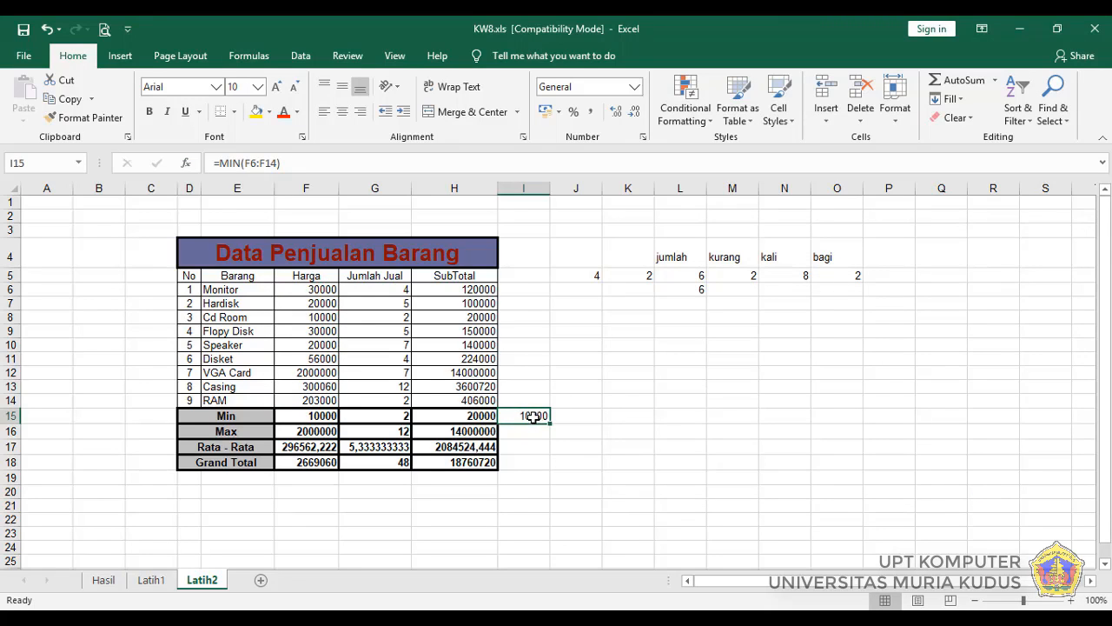
left_click(310, 417)
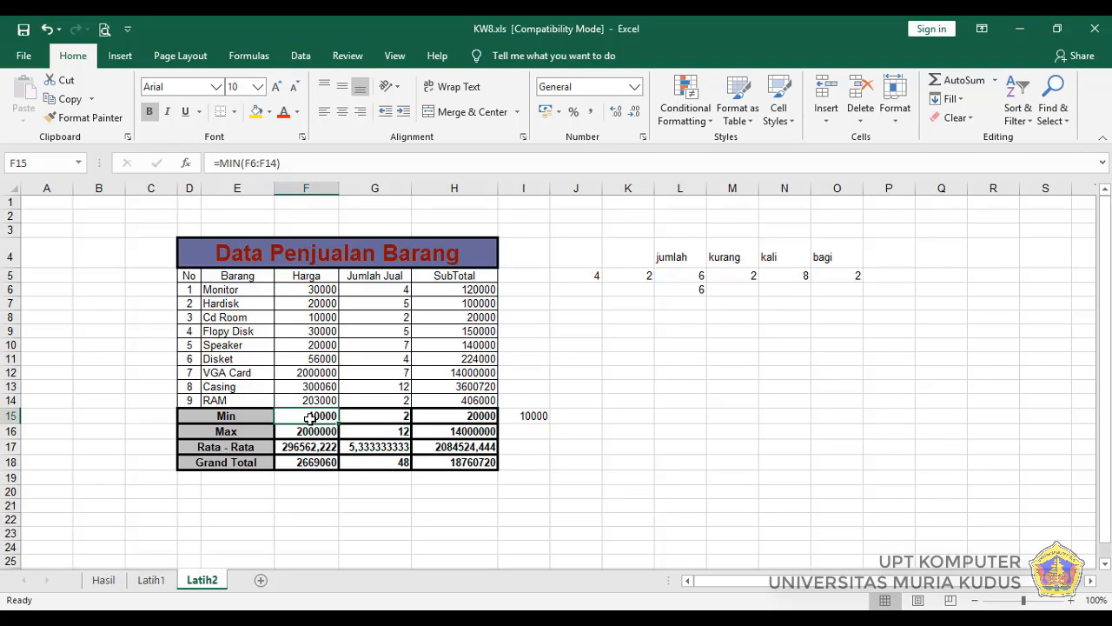
left_click(538, 417)
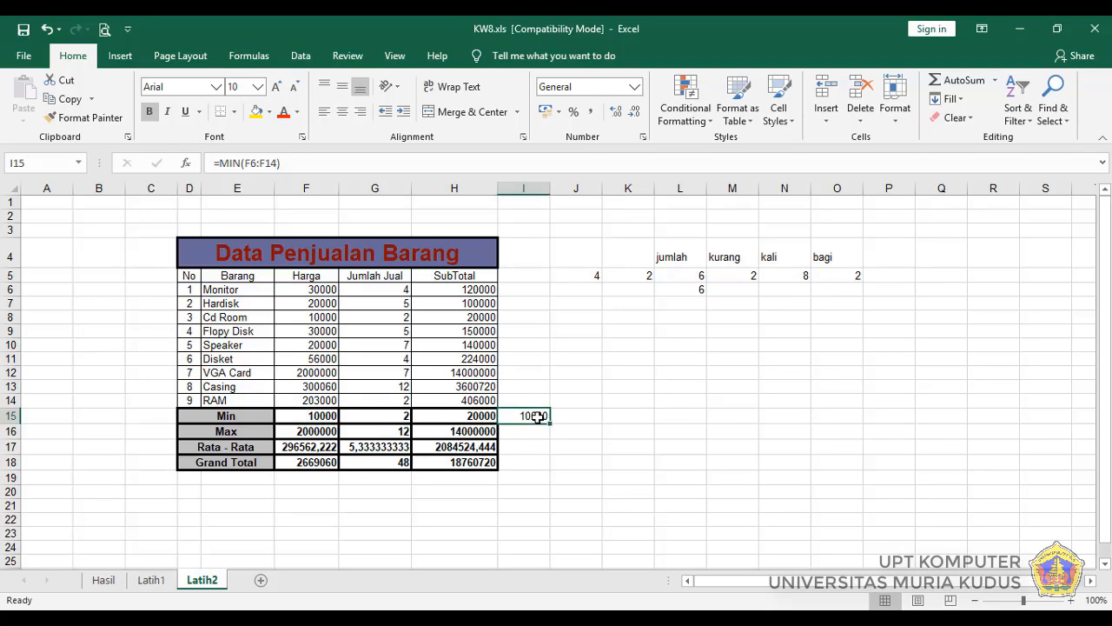
key("ctrl+b")
Step: Start a function in empty cell I16 with Insert Function, searching for "max" and choosing MAX
left_click(536, 433)
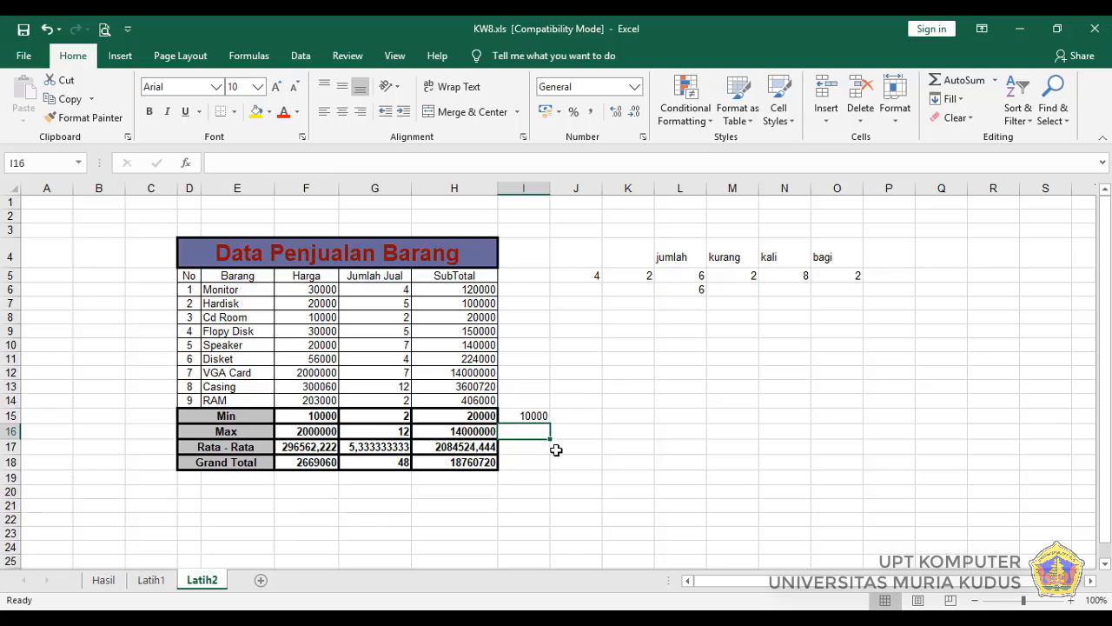
left_click(186, 164)
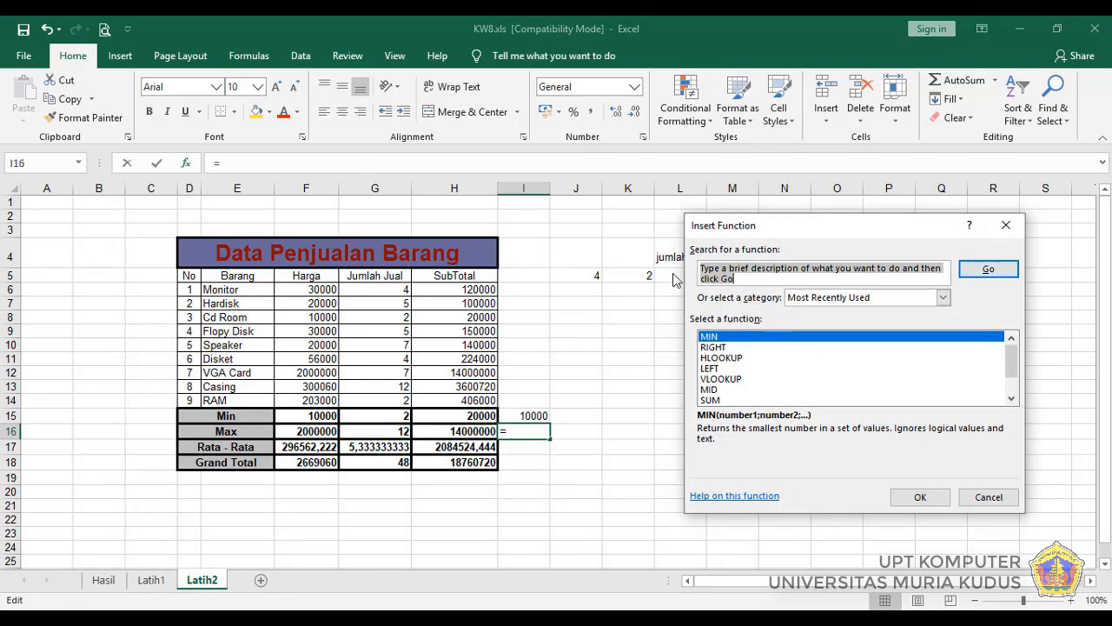
type("max")
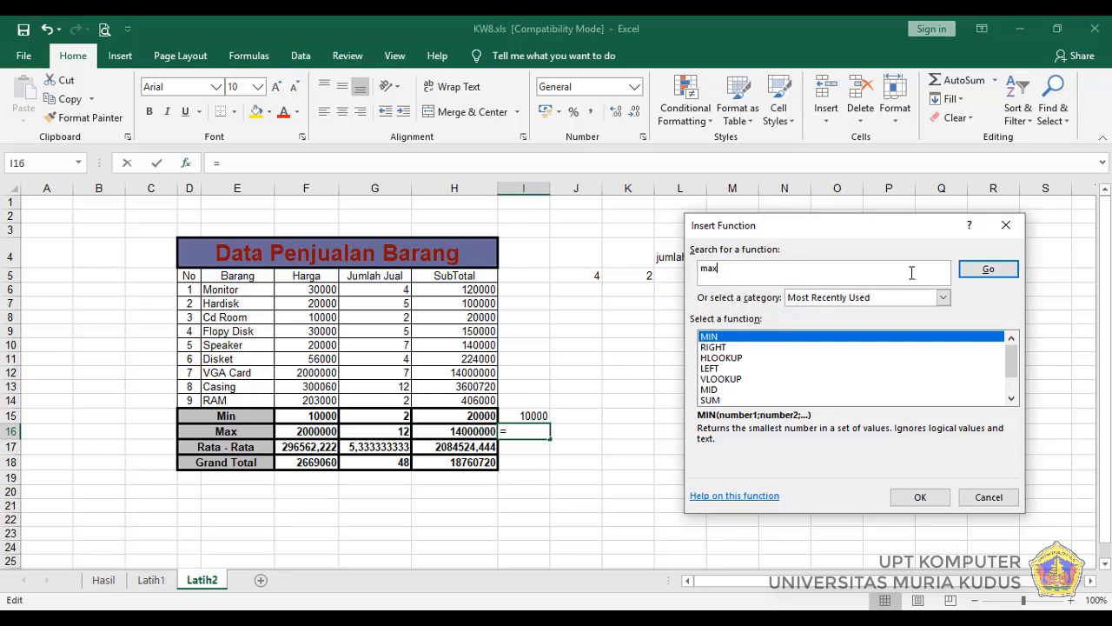
left_click(989, 271)
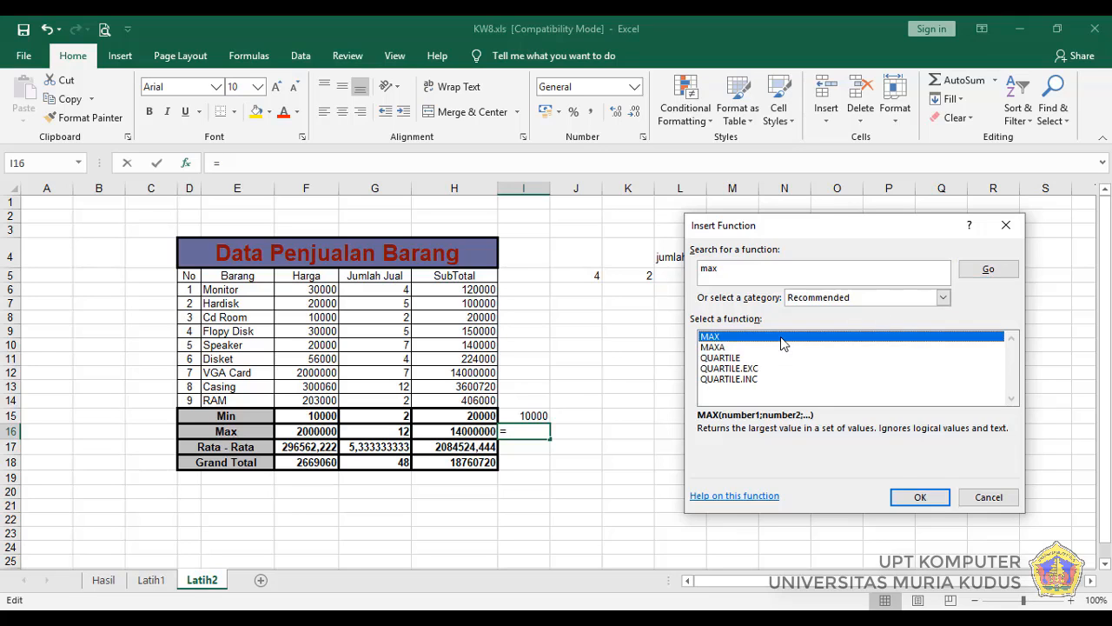
left_click(901, 496)
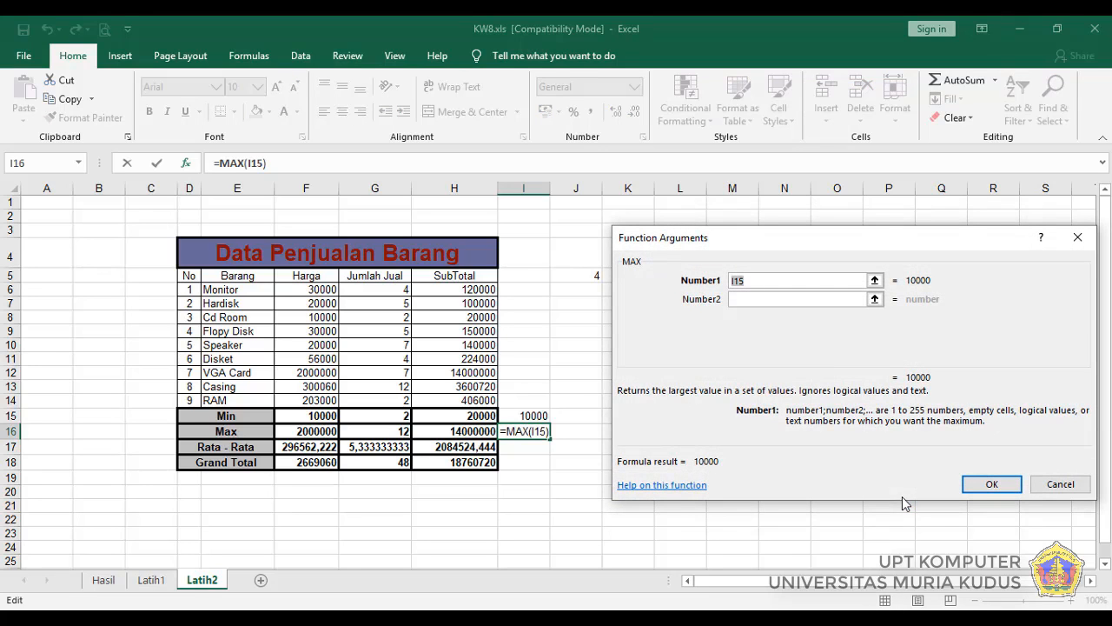
Step: Replace the suggested MAX argument with the Harga range F6:F14, insert the function in I16, and compare it with F16
left_click(748, 299)
left_click(753, 279)
double_click(746, 280)
key("BackSpace")
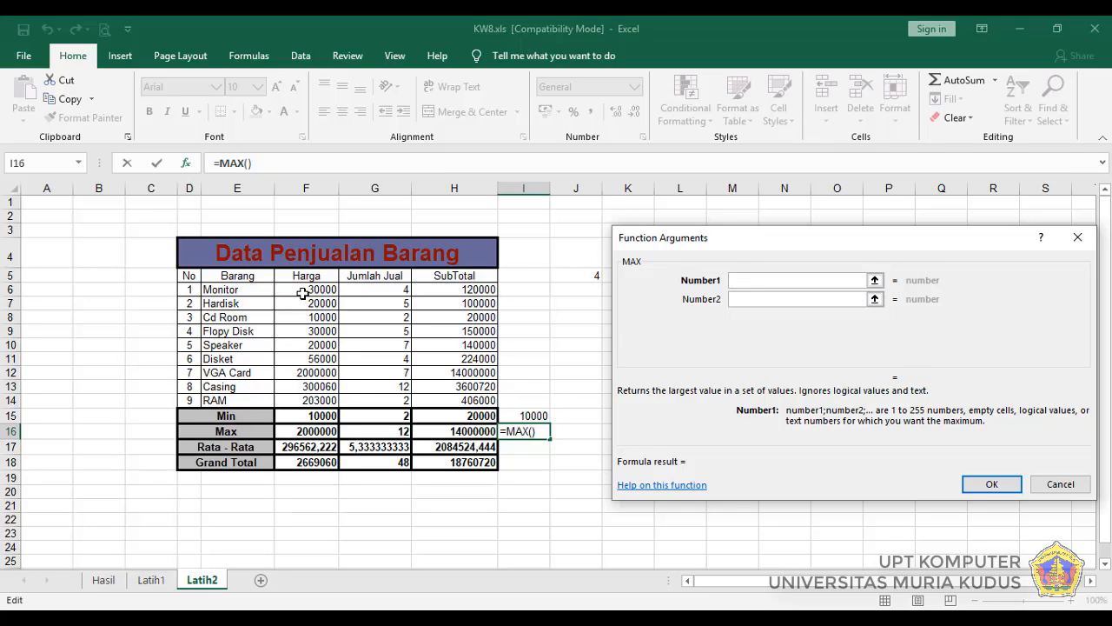
left_click_drag(303, 290, 299, 398)
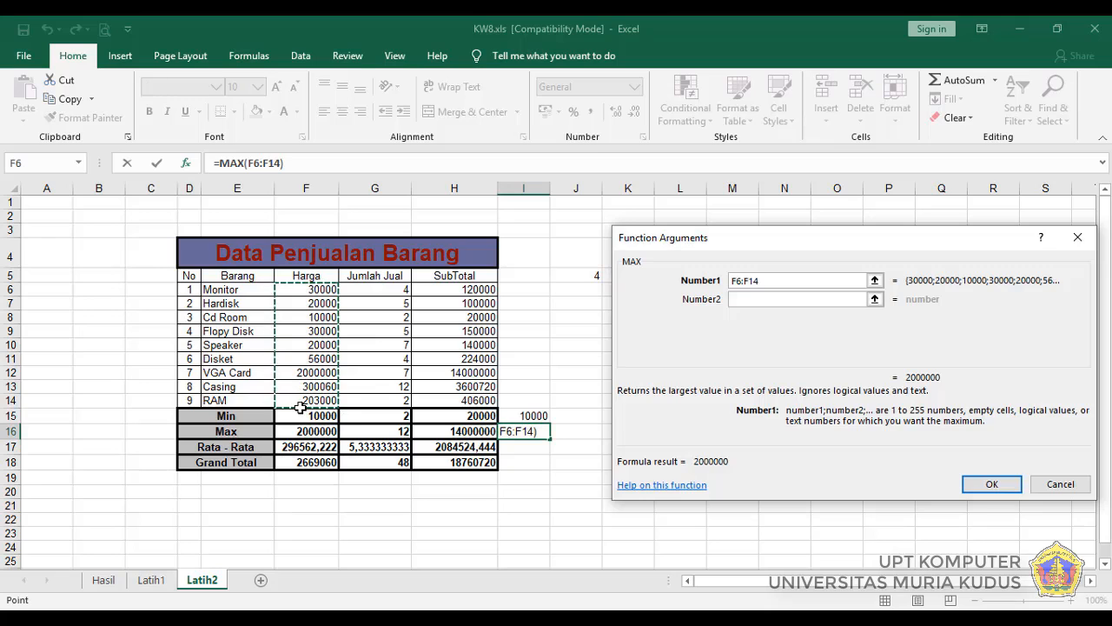
left_click(980, 489)
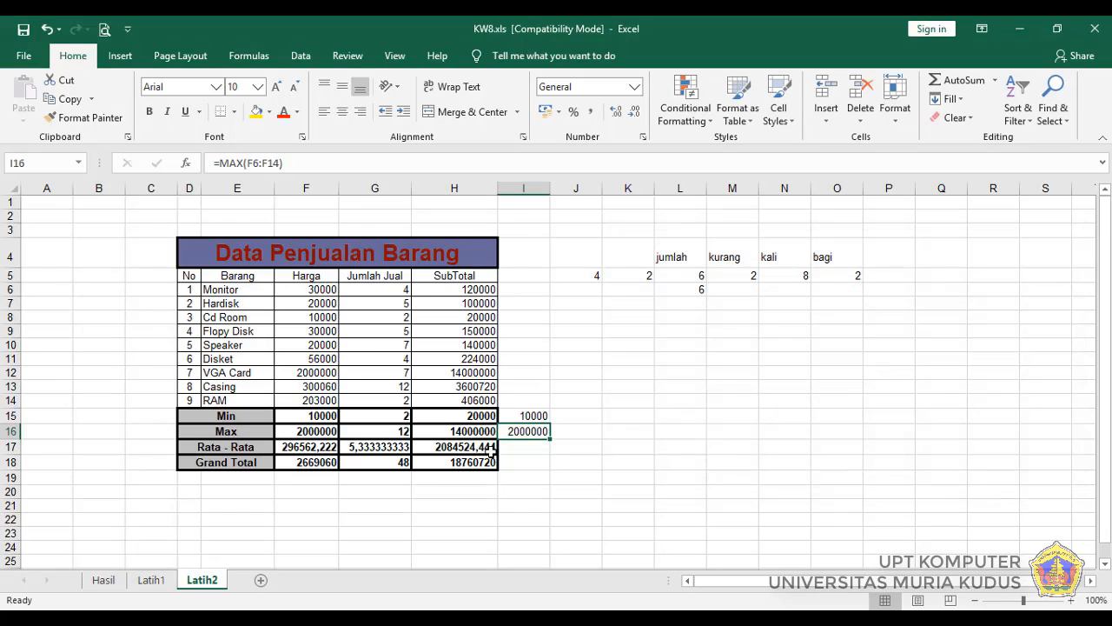
left_click(299, 431)
Step: Start a function in empty cell I17 with Insert Function, searching for "average" and choosing AVERAGE
left_click(542, 449)
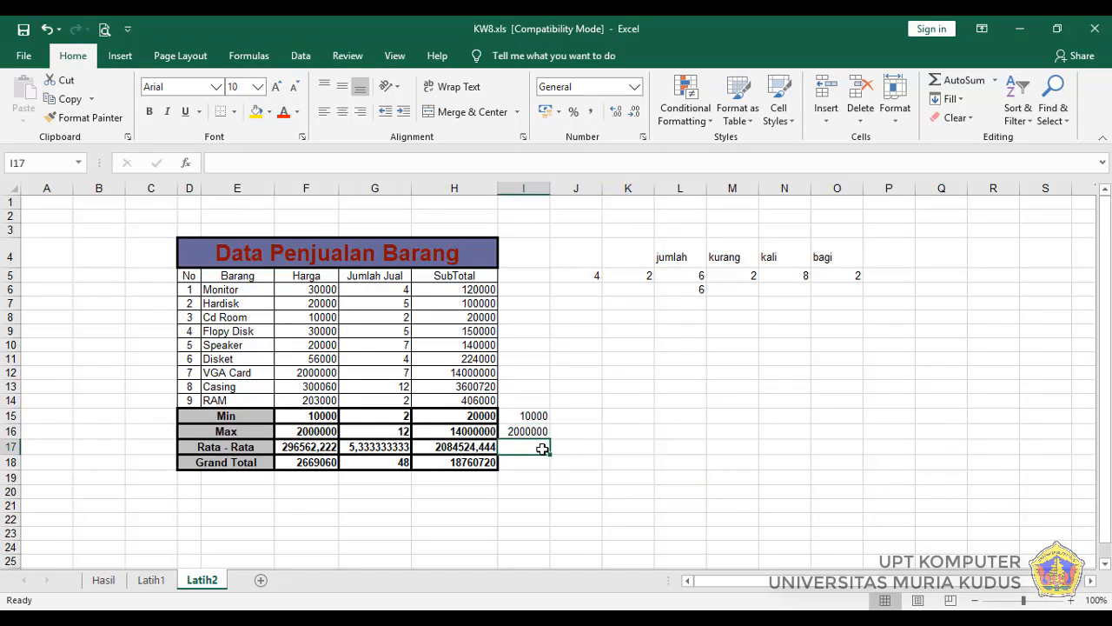
left_click(185, 163)
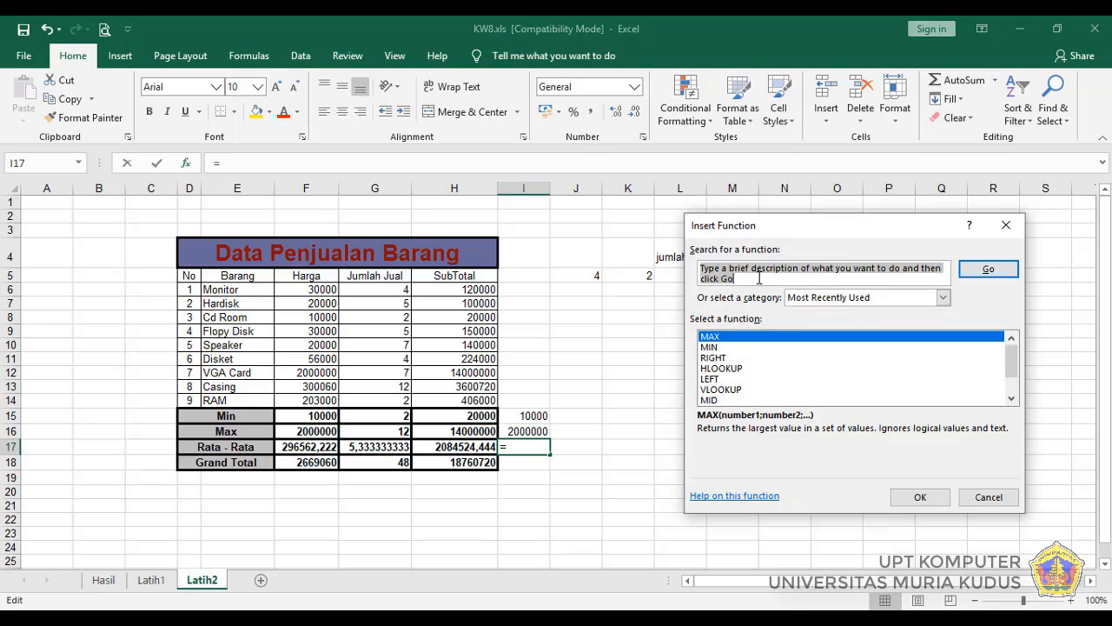
type("average")
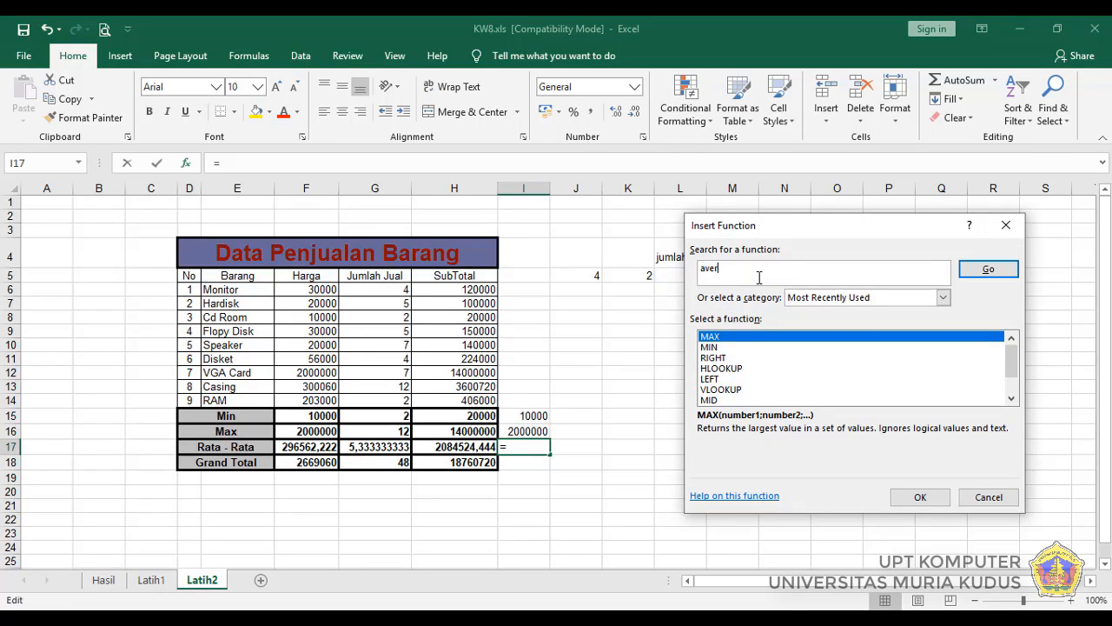
left_click(989, 271)
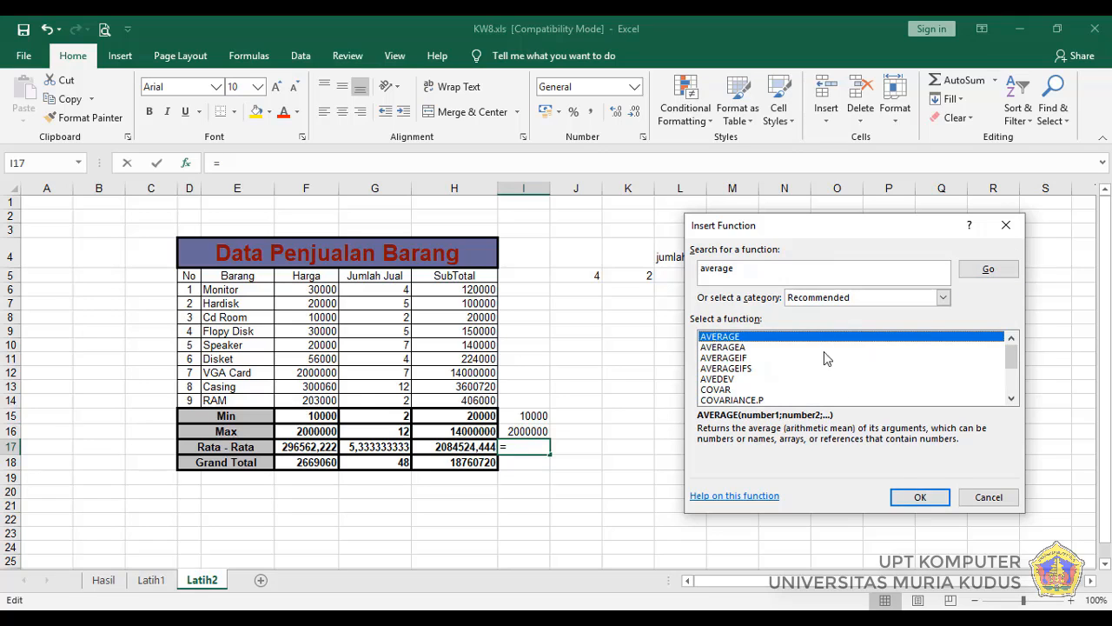
left_click(910, 501)
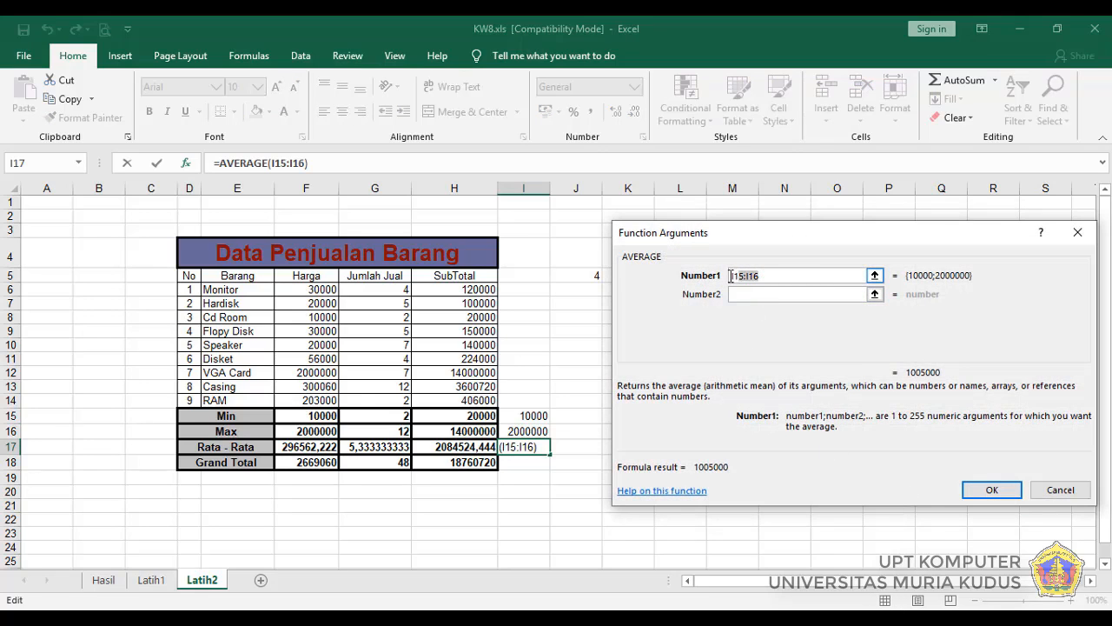
Step: Replace the suggested AVERAGE argument with the Harga range F6:F14 and insert the function in I17
key("BackSpace")
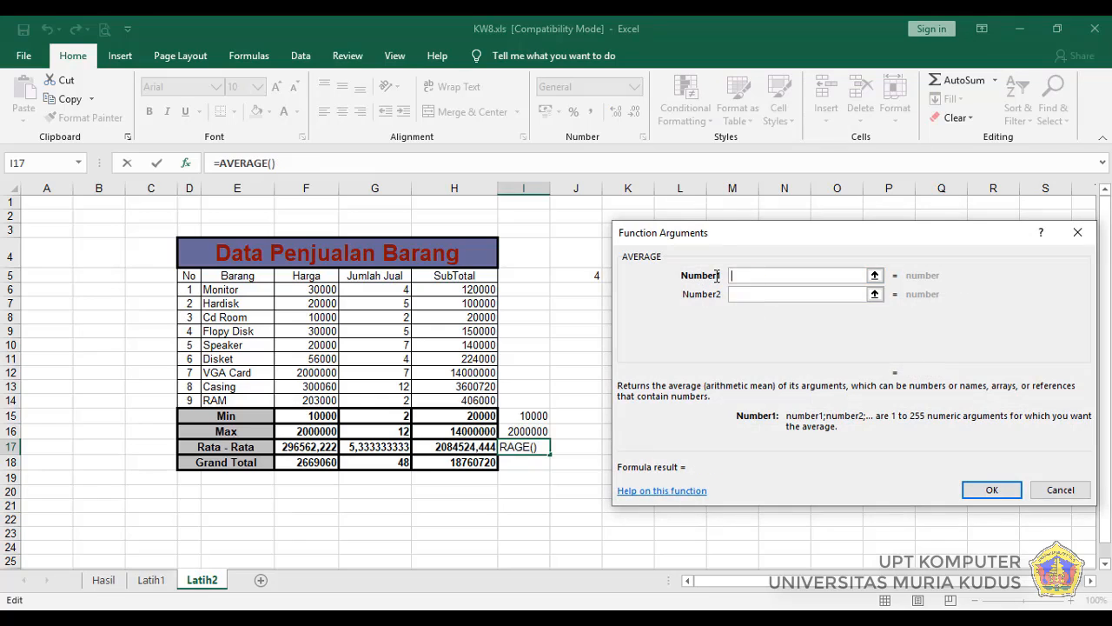
left_click(308, 291)
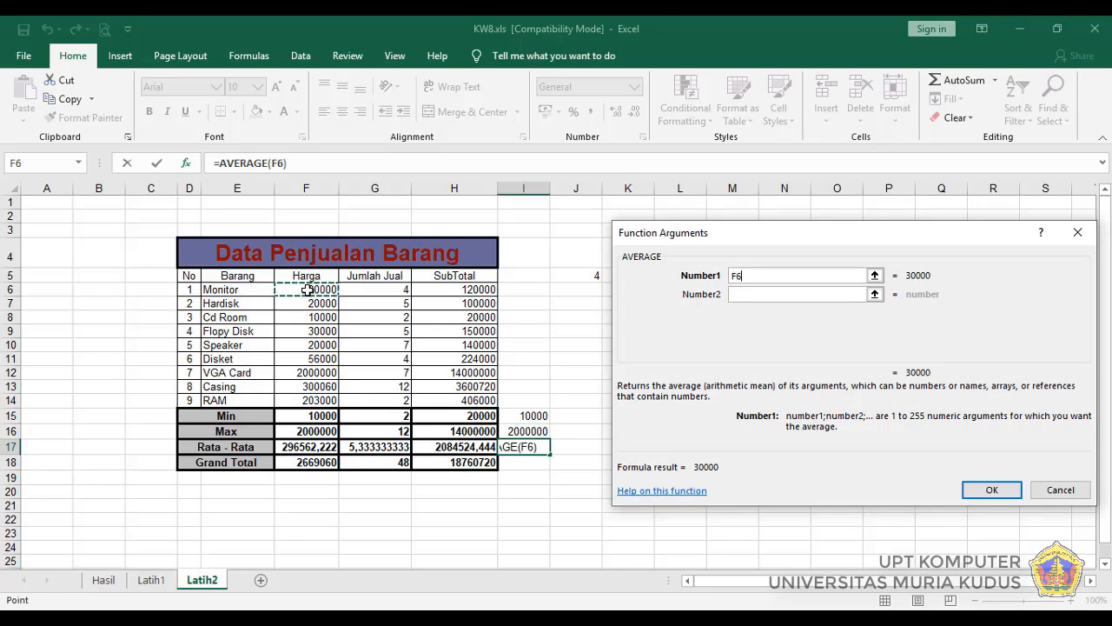
left_click_drag(305, 288, 303, 399)
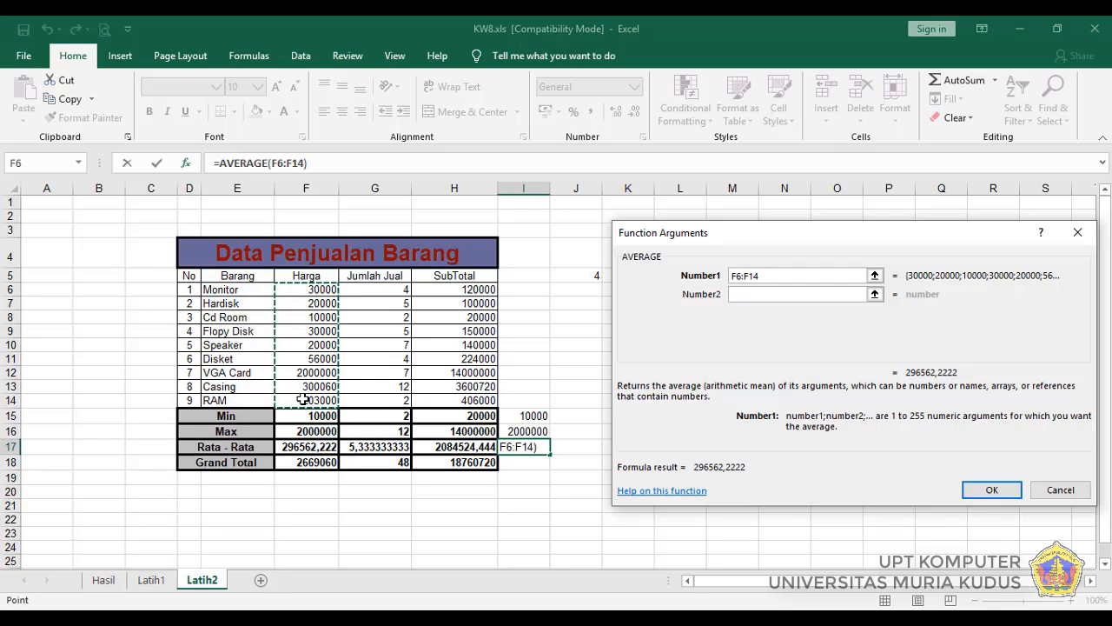
left_click(995, 492)
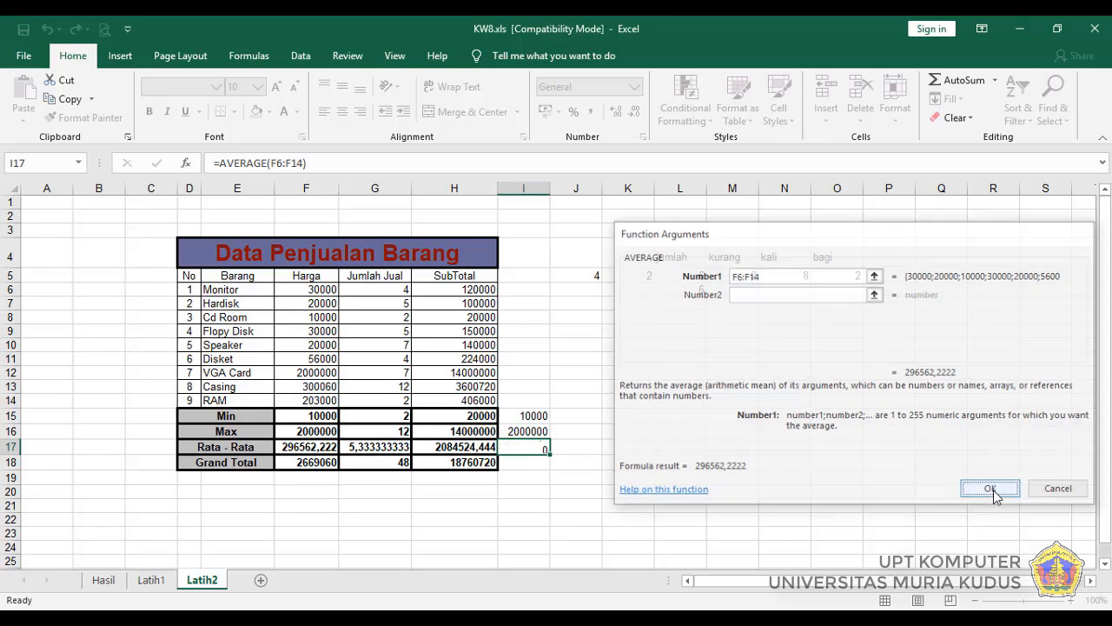
key("Return")
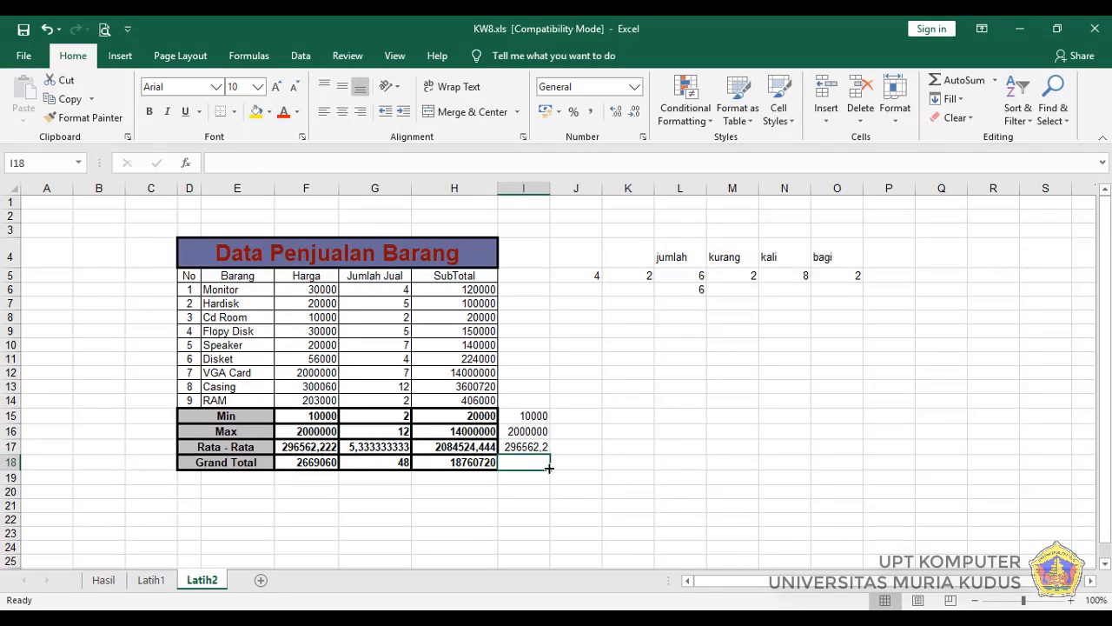
Step: Start a function in empty cell I18 with Insert Function, searching for "sum" and choosing SUM
left_click(190, 166)
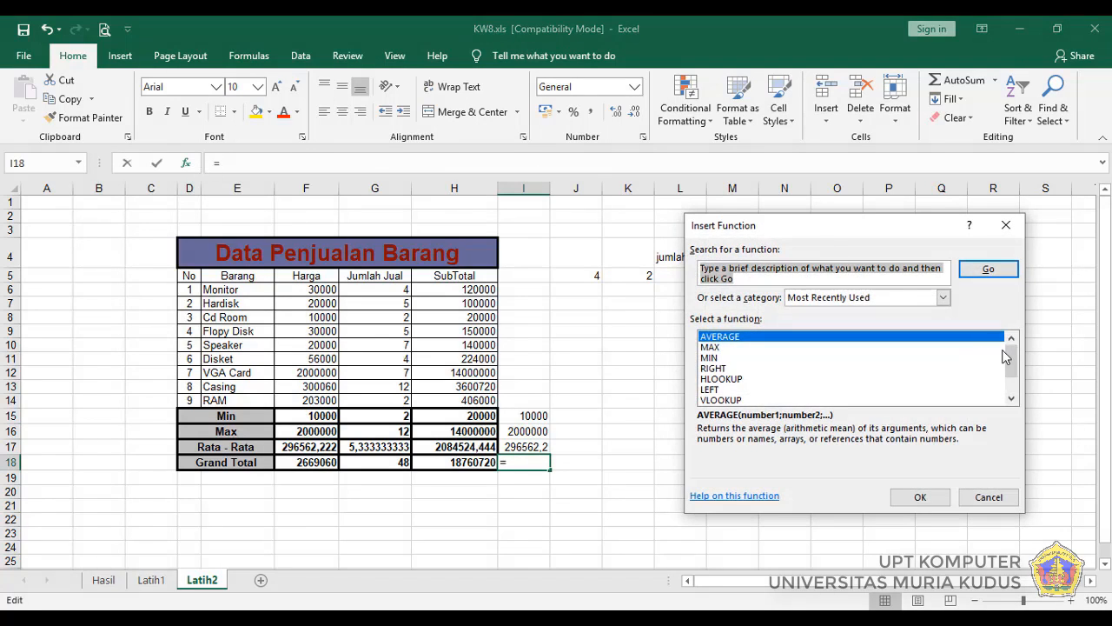
type("sum")
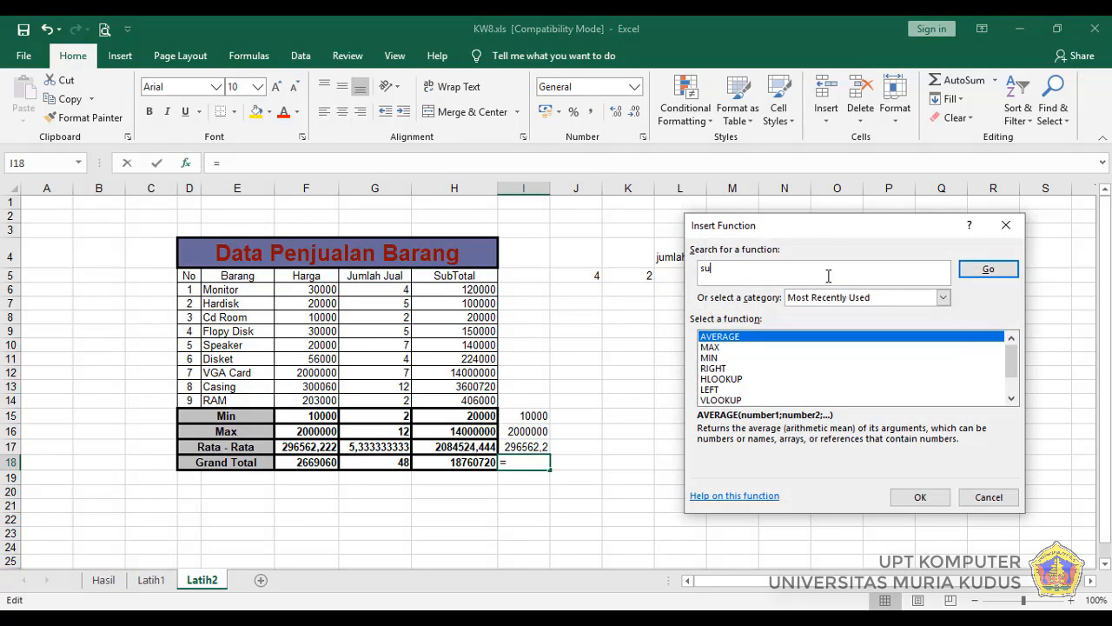
left_click(988, 269)
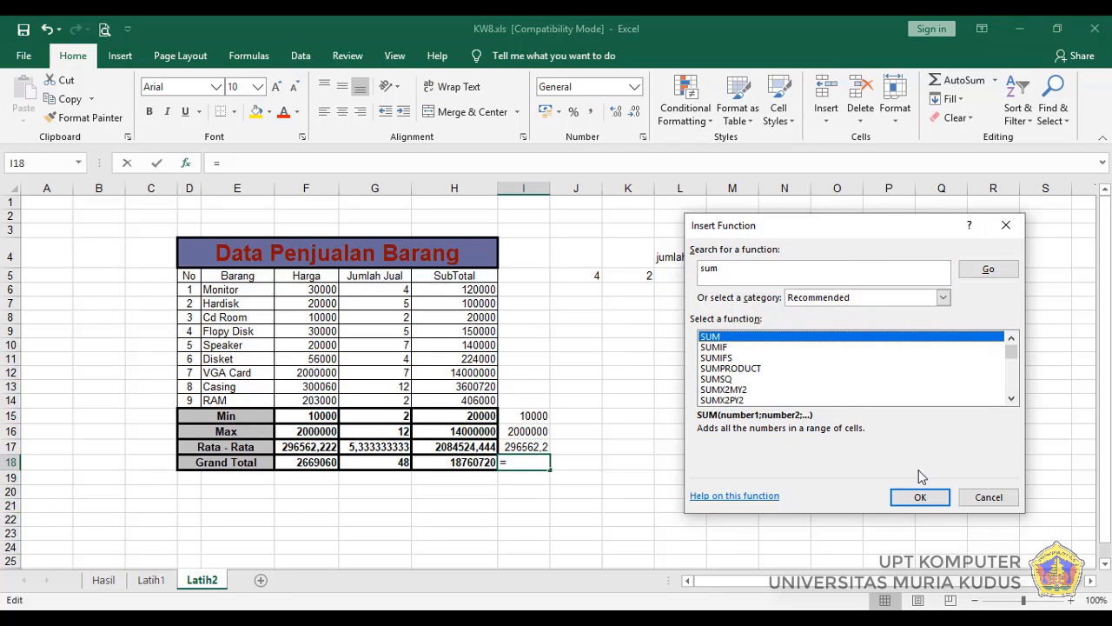
left_click(919, 497)
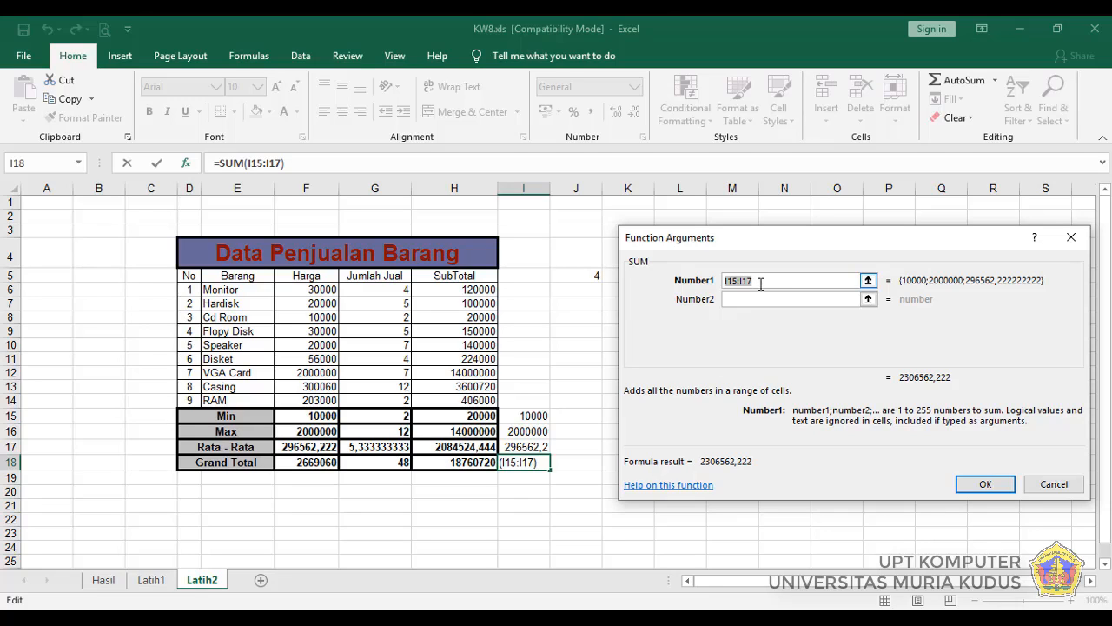
Step: Replace the suggested SUM argument with the Harga range F6:F14 and insert the function in I18
key("BackSpace")
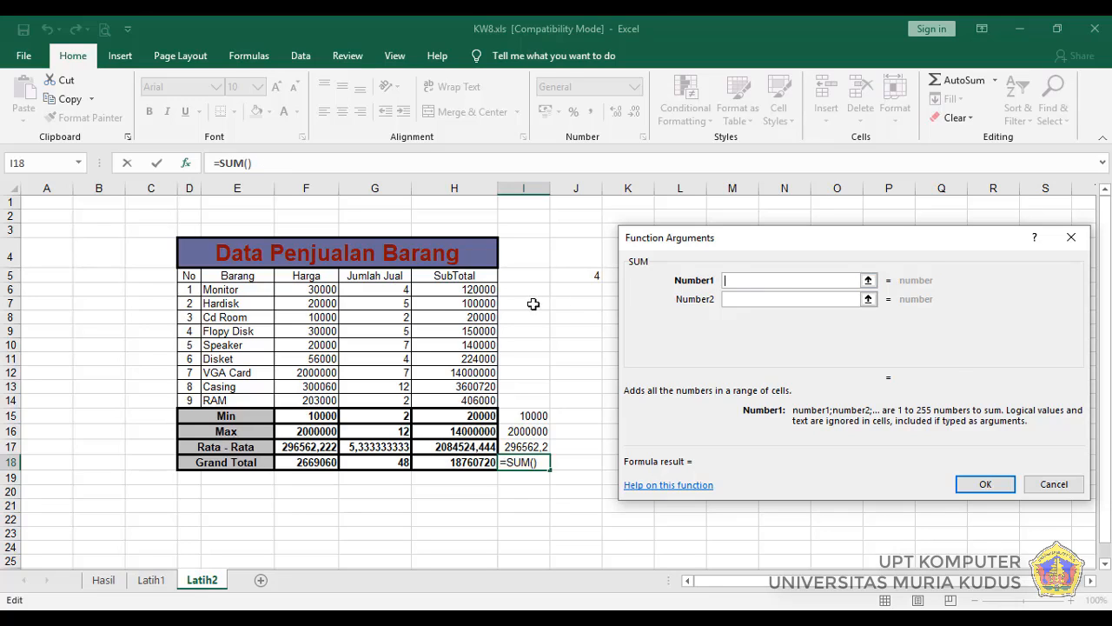
left_click(289, 290)
left_click_drag(288, 289, 277, 397)
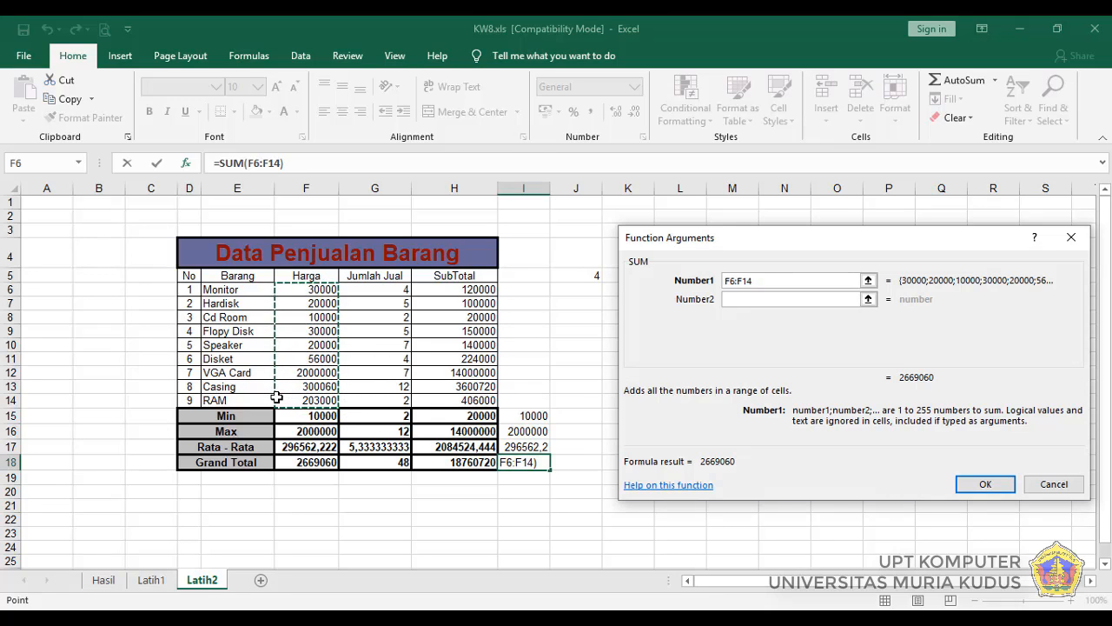
left_click(987, 485)
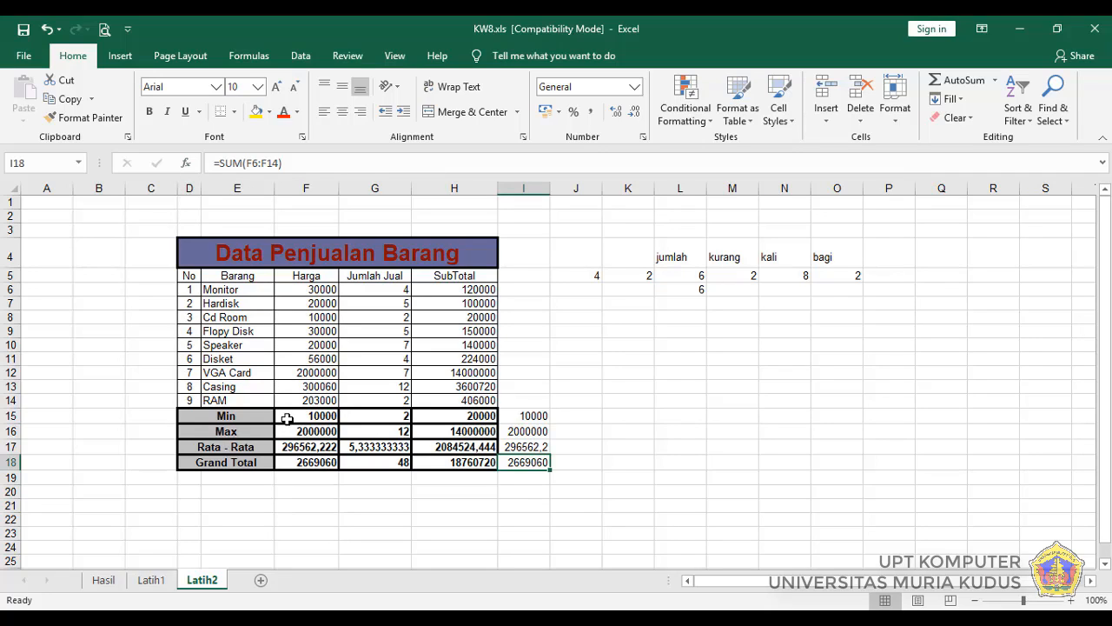
Step: Enter the label "count" in cell P4, beside the "bagi" heading
left_click(529, 415)
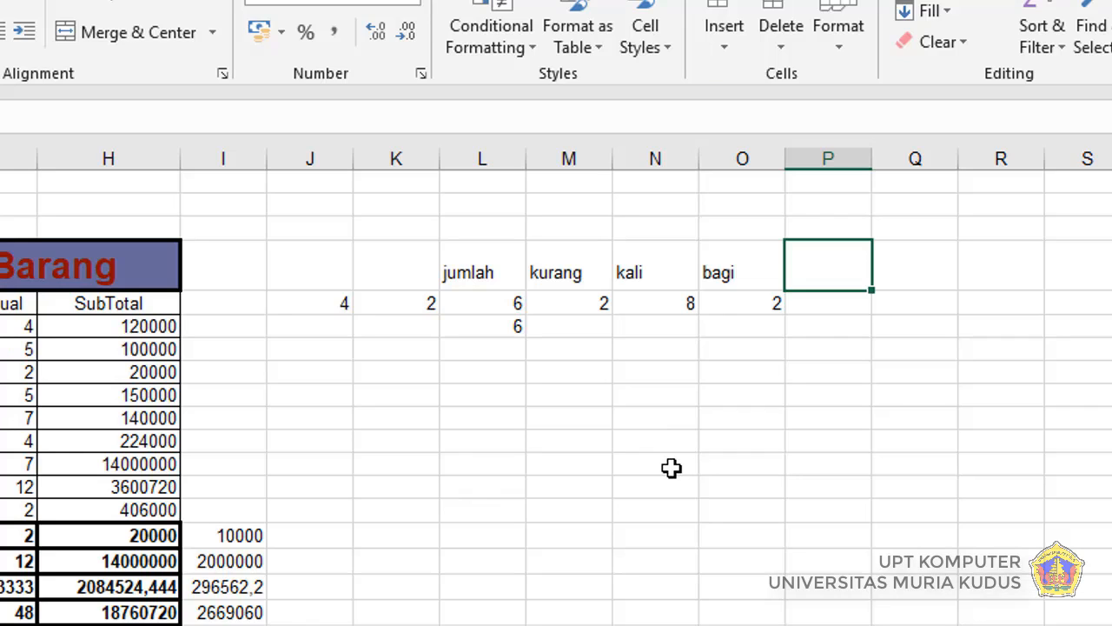
type("count")
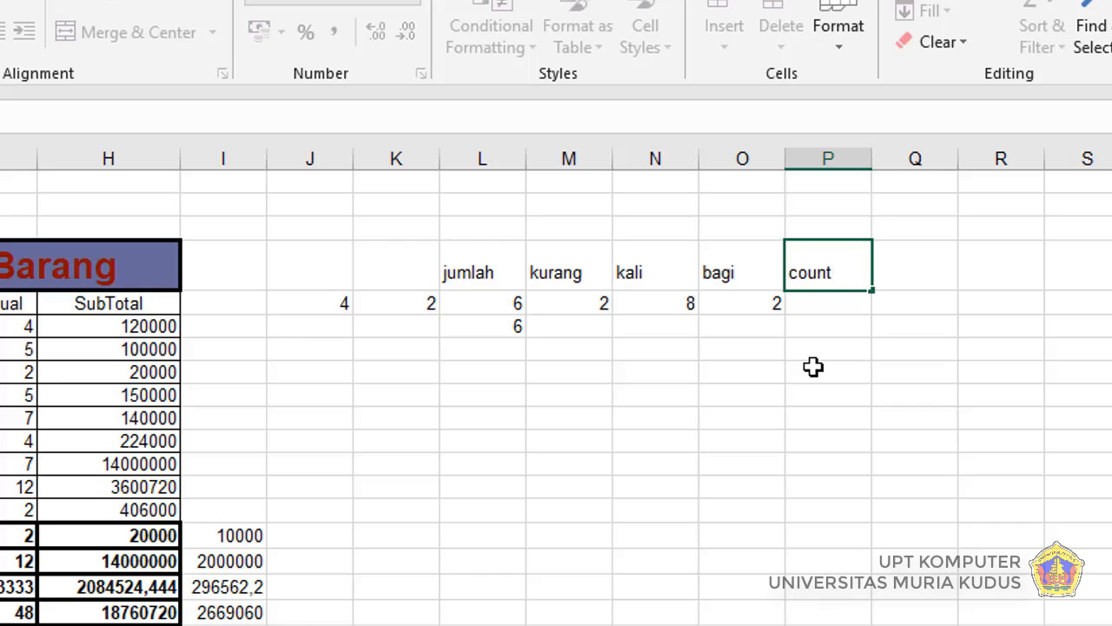
Step: Enter a COUNT formula over the range J5:K5 in cell P5, under the "count" heading
left_click(833, 305)
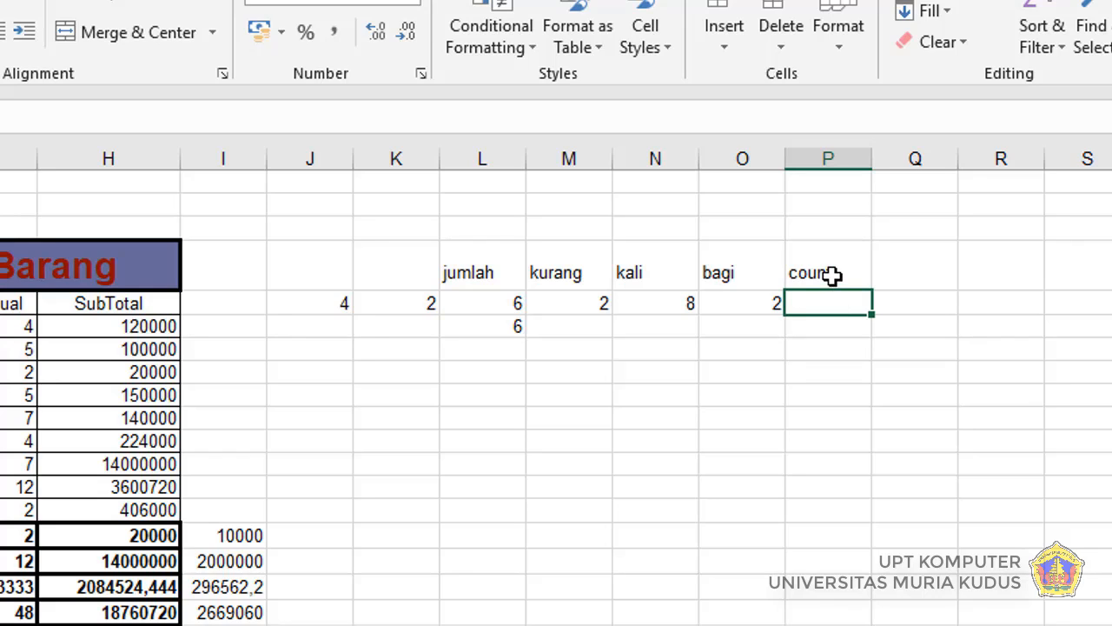
left_click(832, 274)
left_click(484, 273)
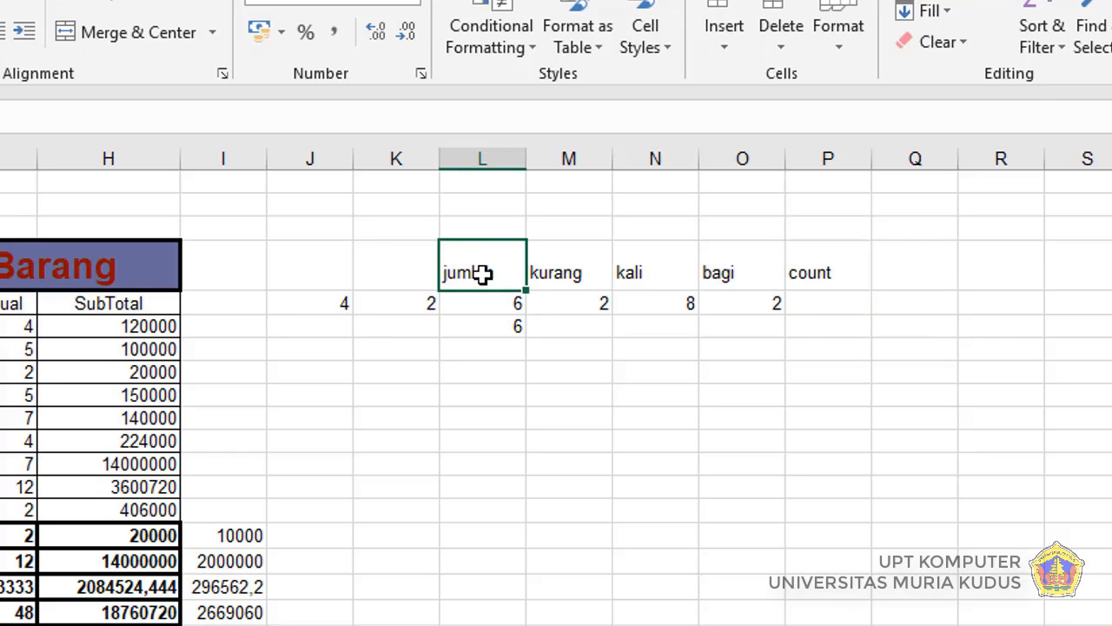
left_click(794, 300)
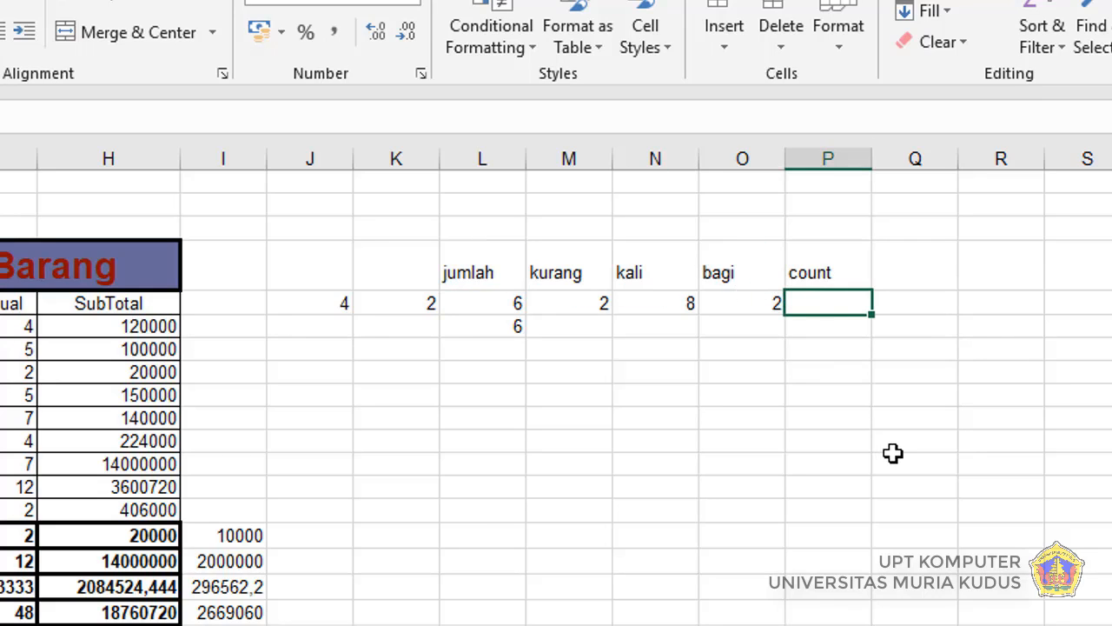
type("=co")
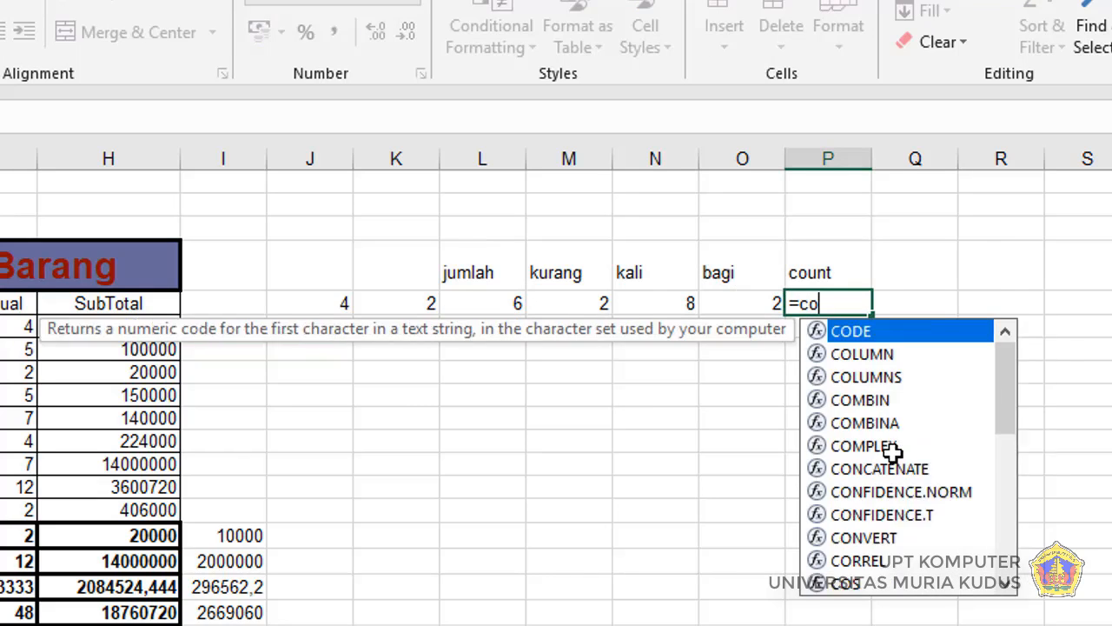
type("unt(")
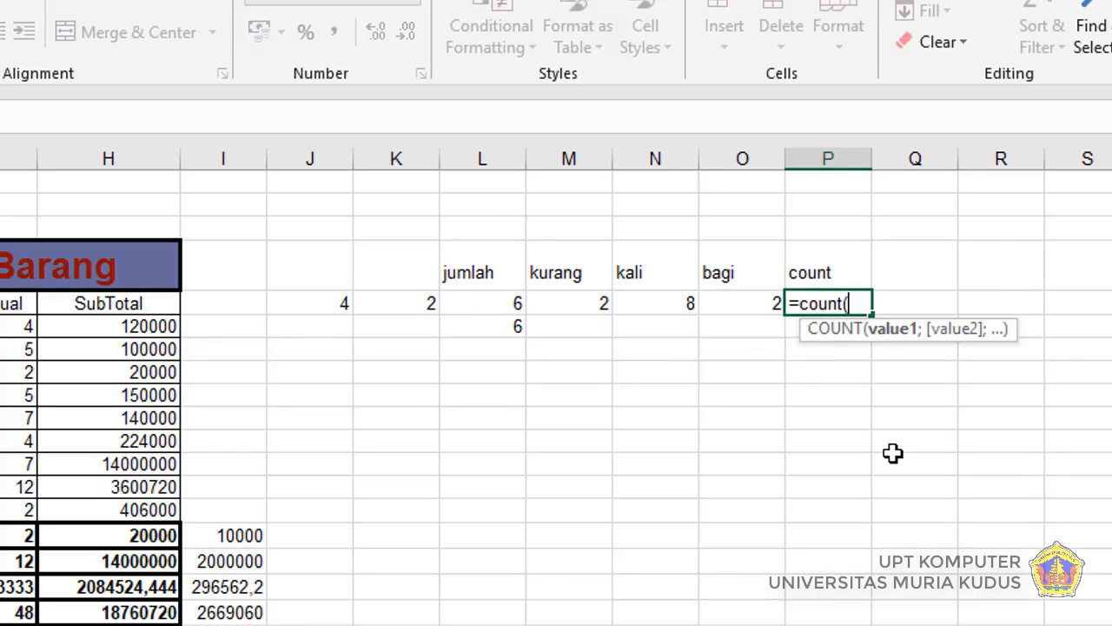
left_click(319, 301)
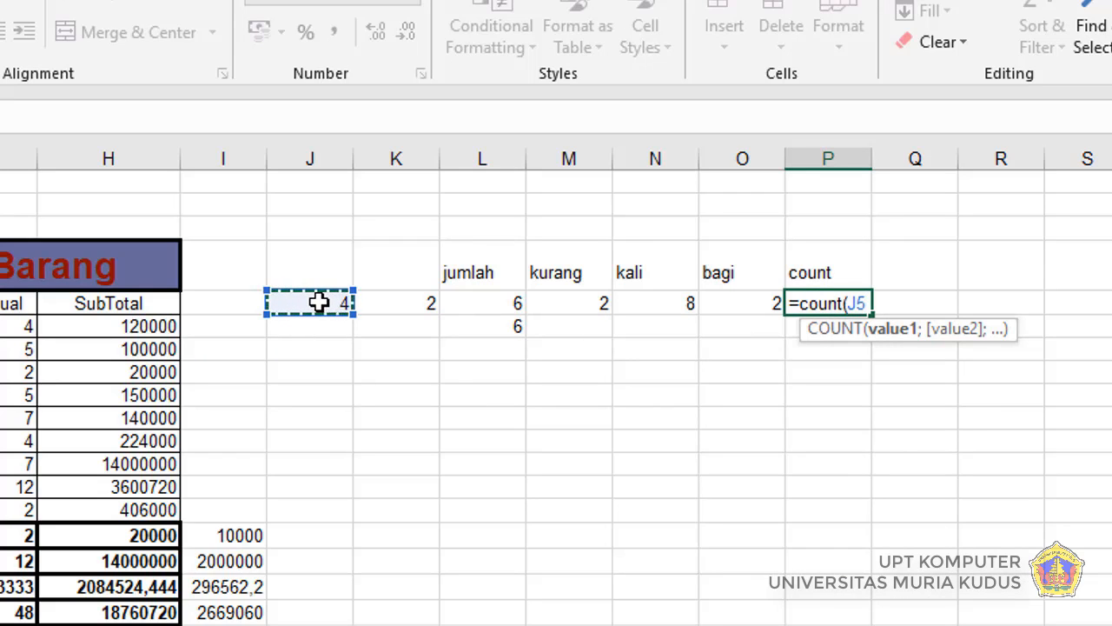
left_click_drag(319, 301, 378, 301)
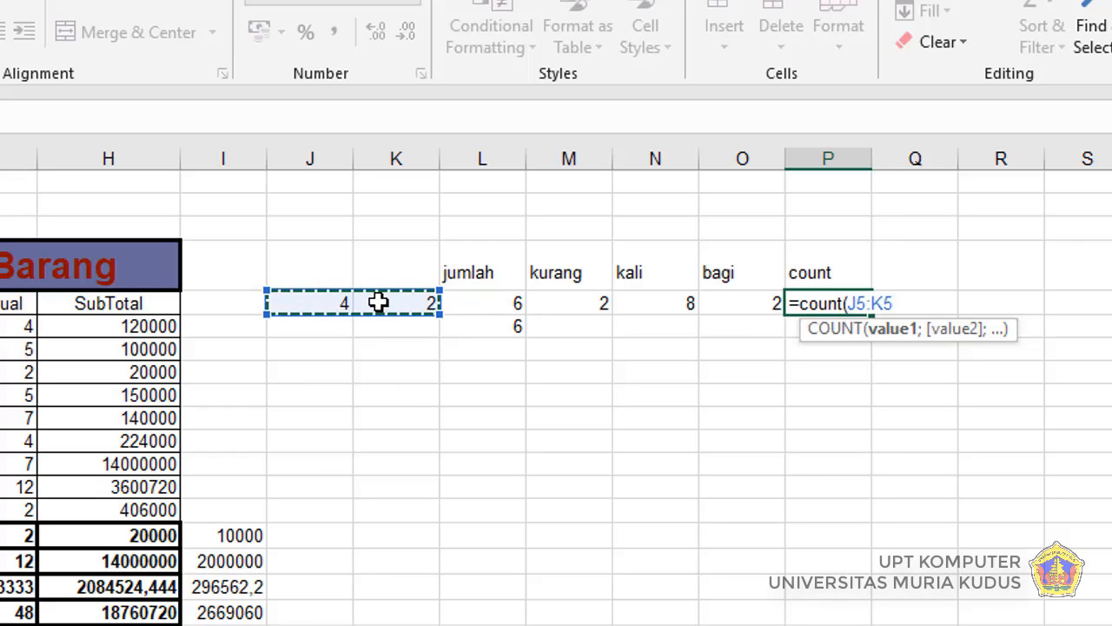
key("Return")
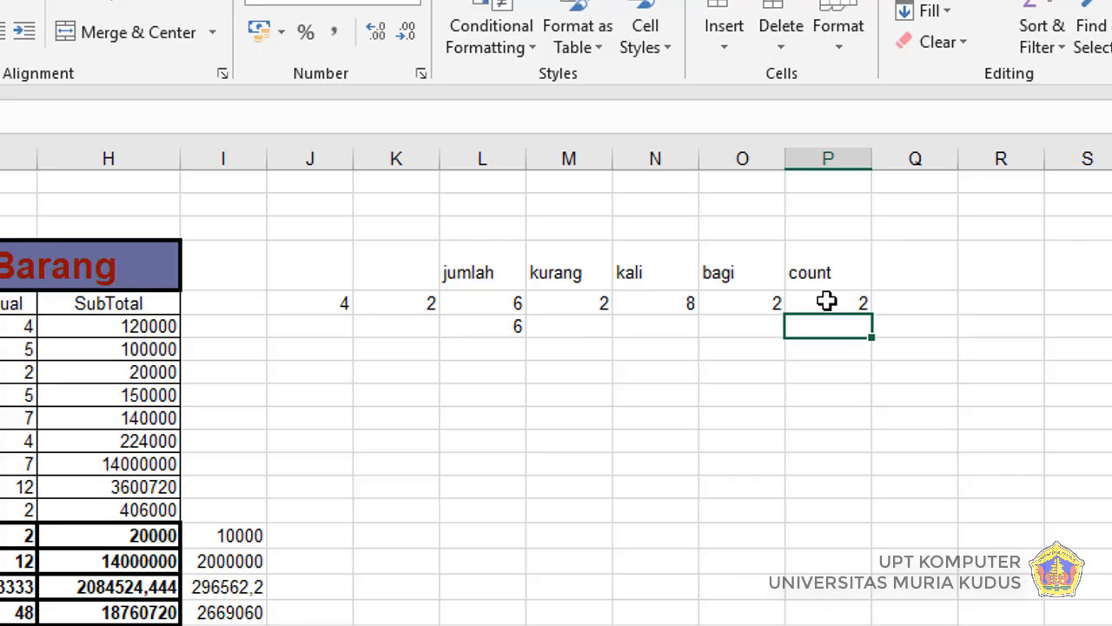
Step: Compare the COUNT result in P5 with its source cells J5 and K5 and the "jumlah" result in L5
left_click(315, 301)
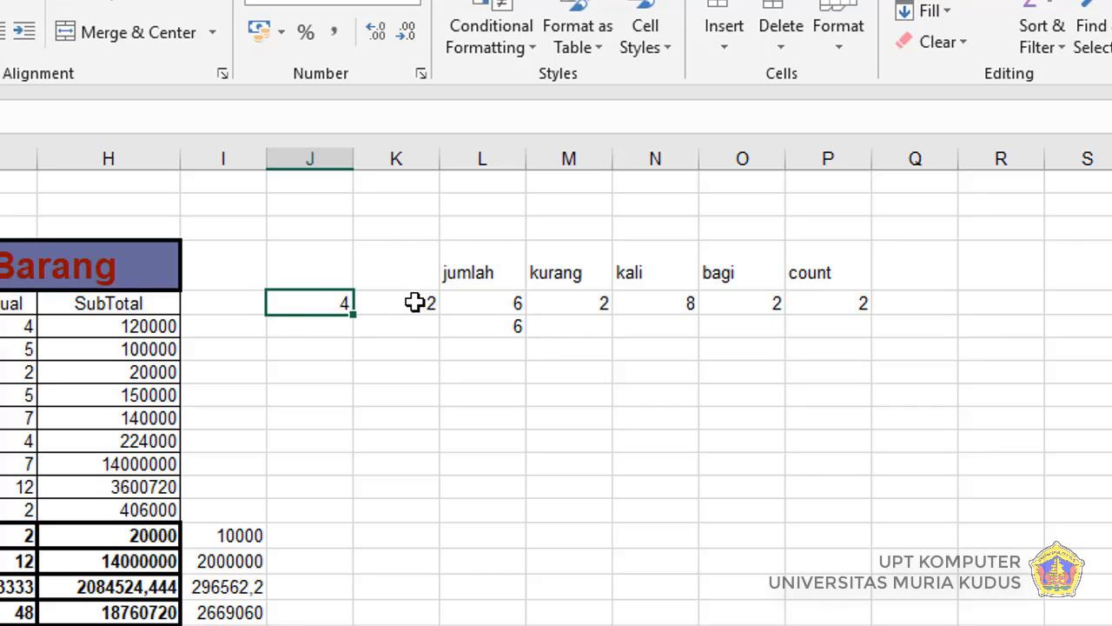
left_click(414, 300)
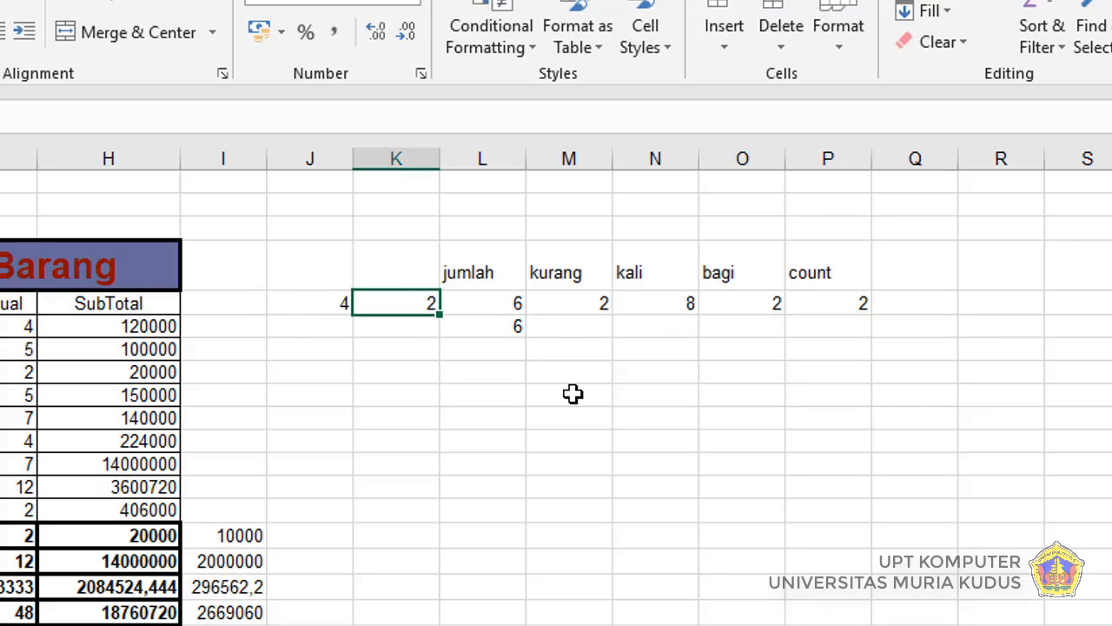
left_click(498, 307)
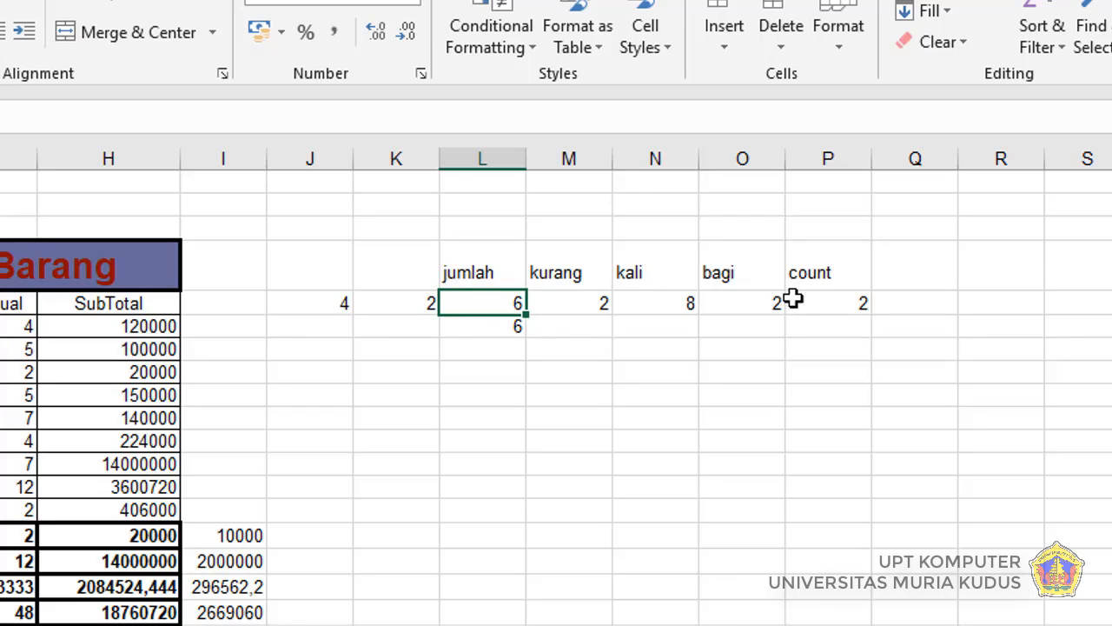
left_click(829, 300)
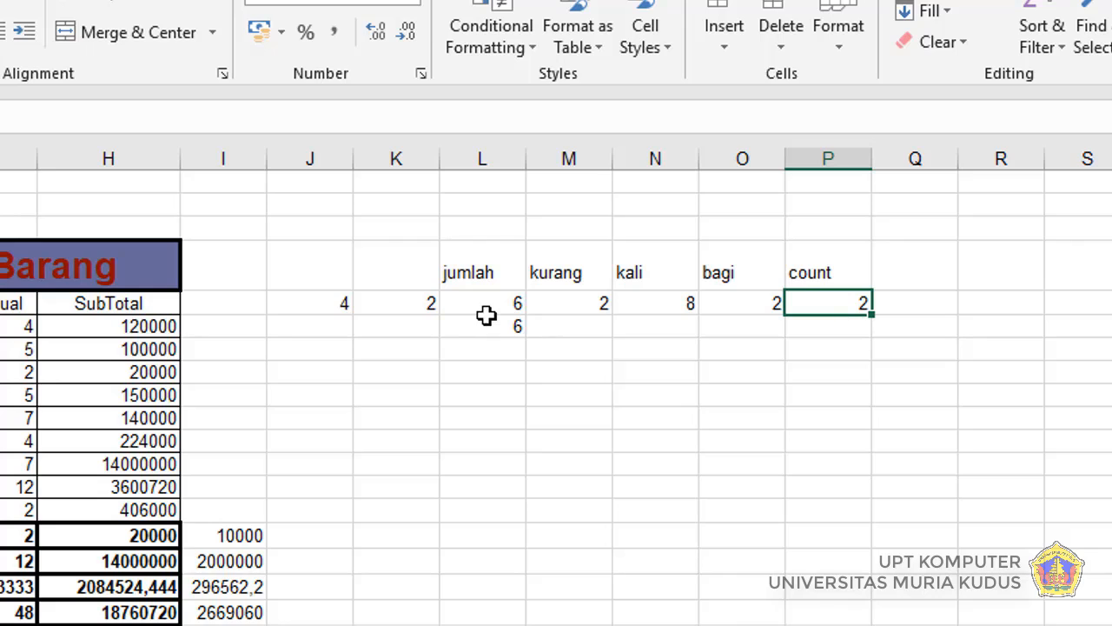
left_click(665, 424)
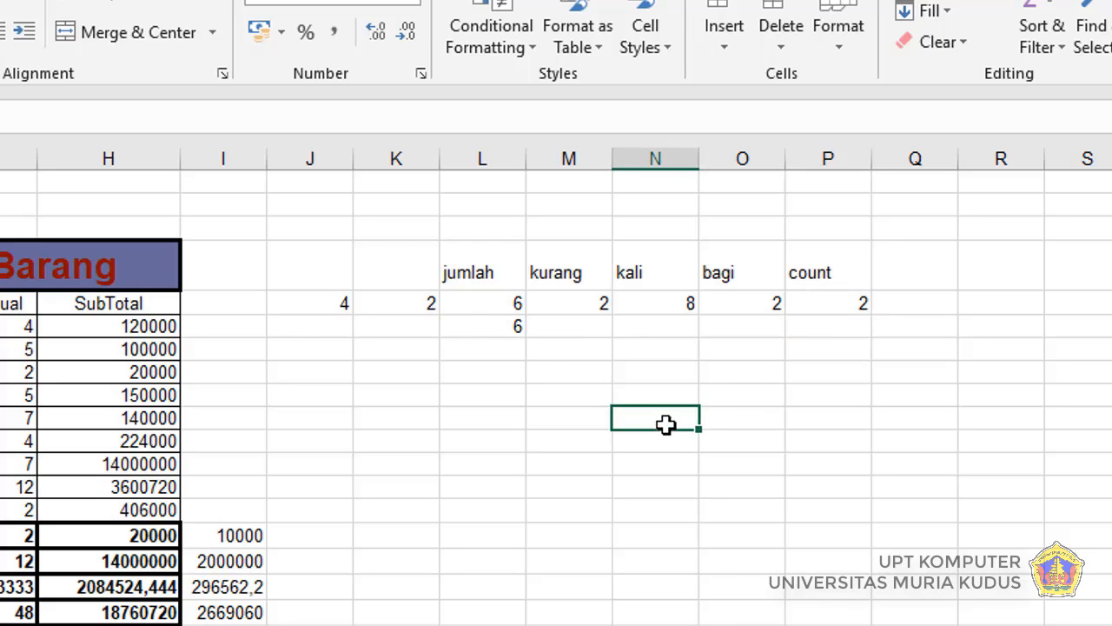